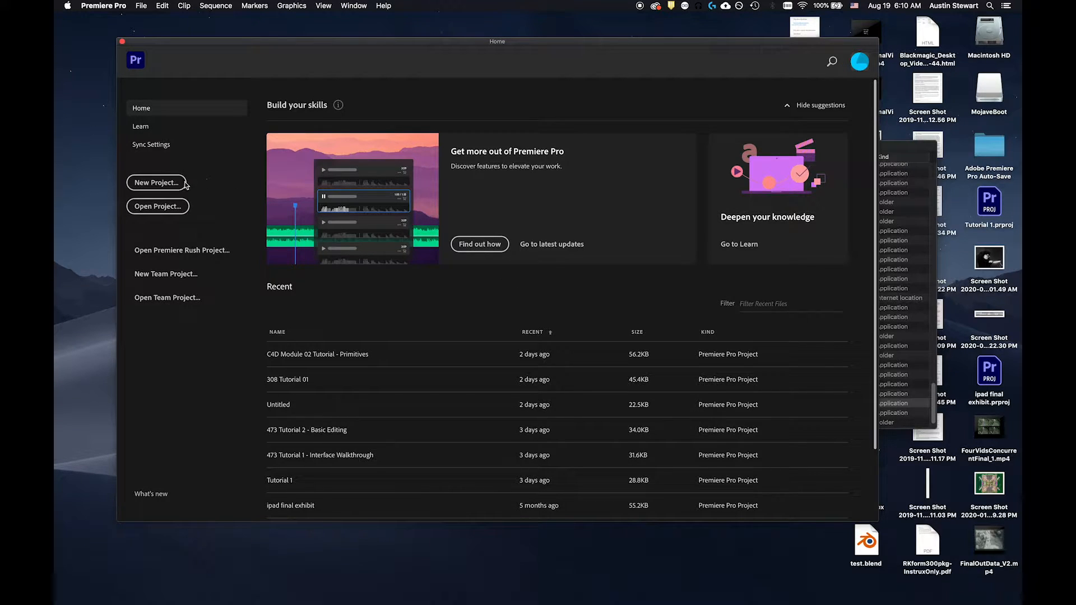
# Step: Create a new project named "Preimeire Effects Tutorial", stored in the Source Videos folder inside 473RawTutorialVideos on MojaveBoot
pyautogui.click(167, 183)
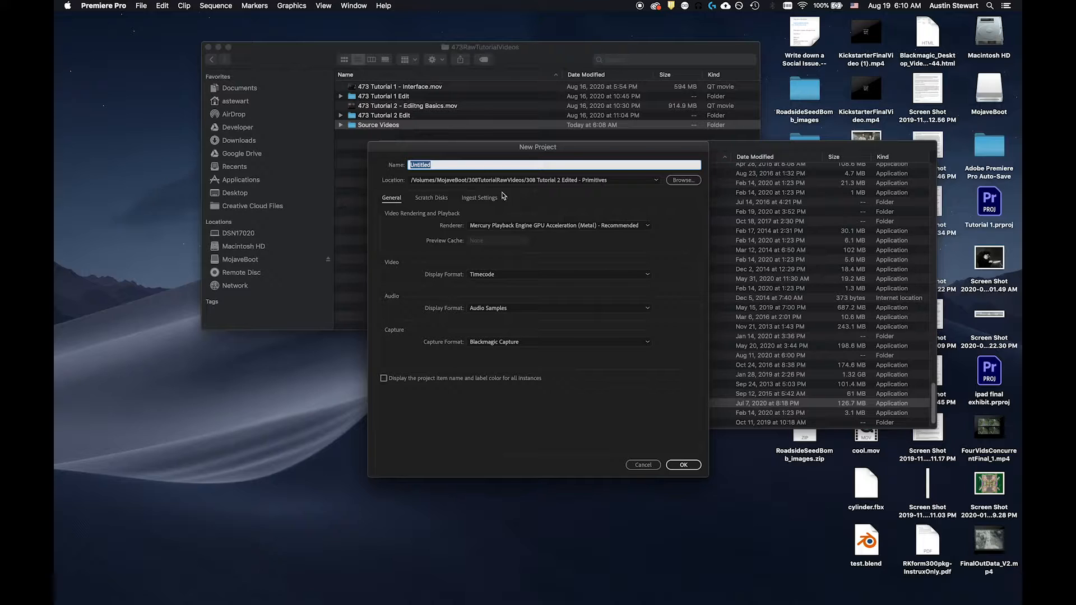
pyautogui.click(677, 181)
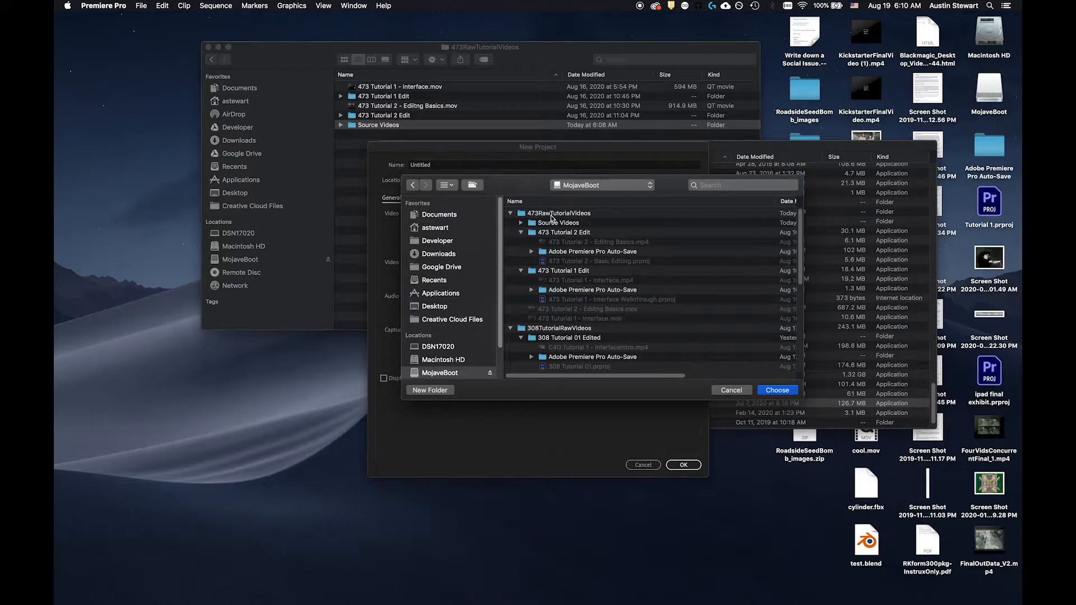
pyautogui.doubleClick(555, 222)
pyautogui.click(722, 186)
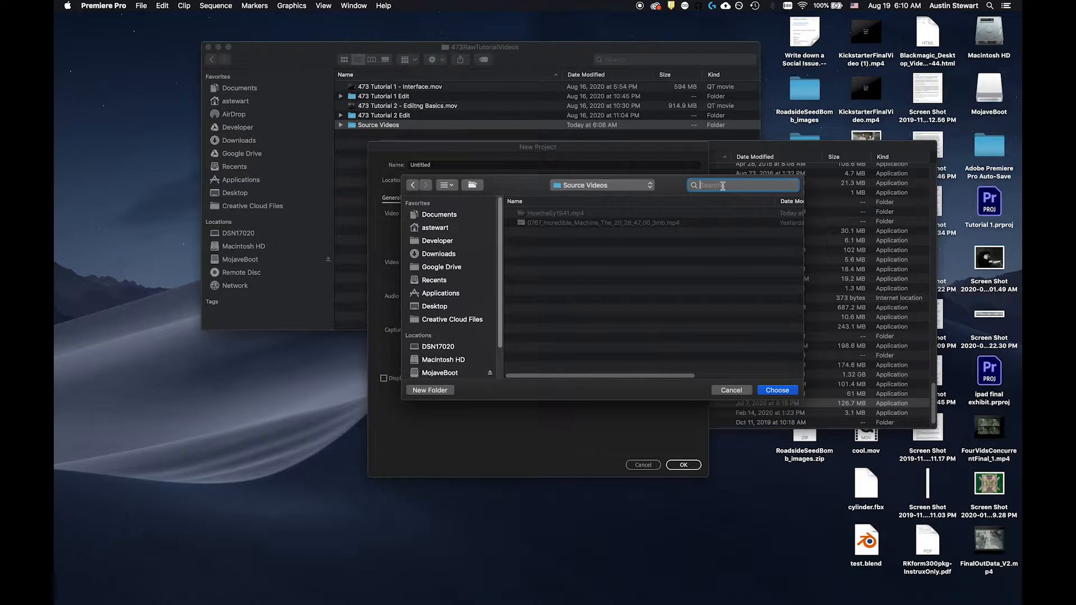
pyautogui.click(781, 391)
pyautogui.click(684, 465)
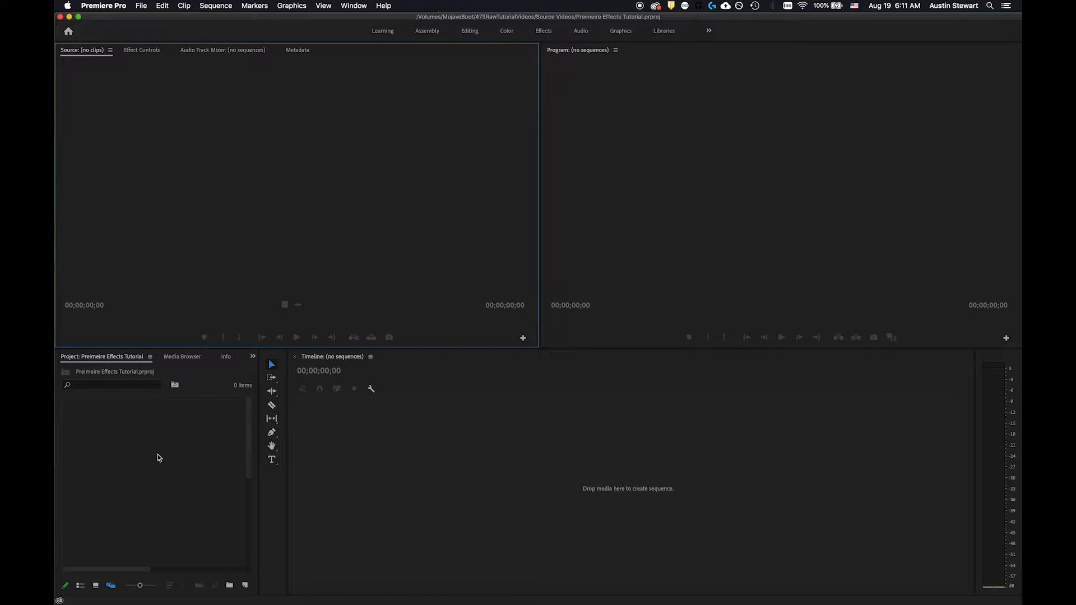
# Step: Import HowtheEy1941.mp4 and 0767_Incredible_Machine_The_20_26_47_00_3mb.mp4 from the Source Videos folder on MojaveBoot into the project
pyautogui.click(144, 6)
pyautogui.click(144, 5)
pyautogui.doubleClick(143, 490)
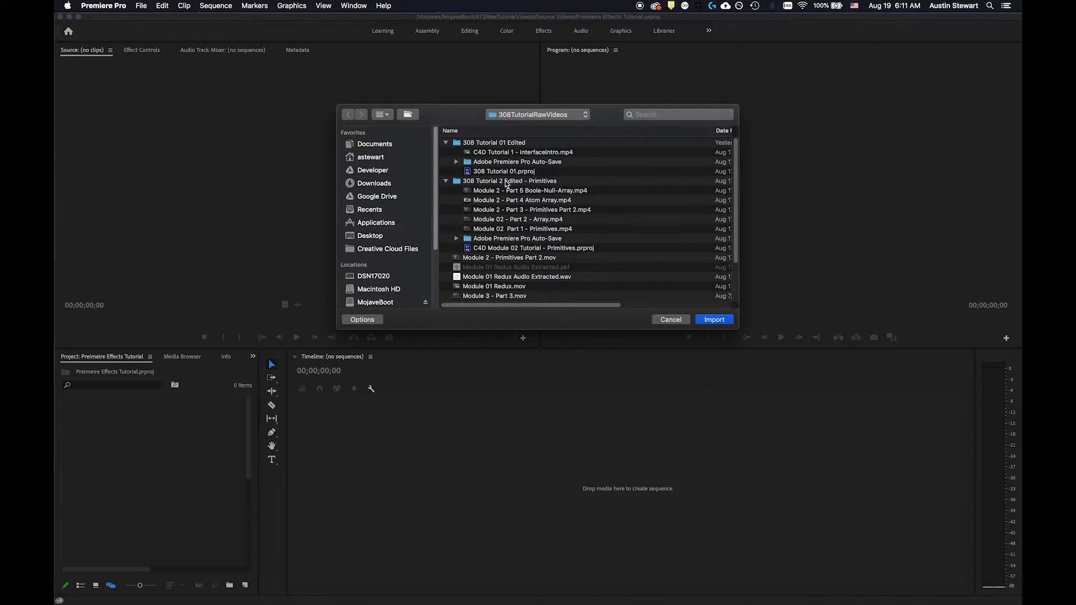
pyautogui.click(519, 116)
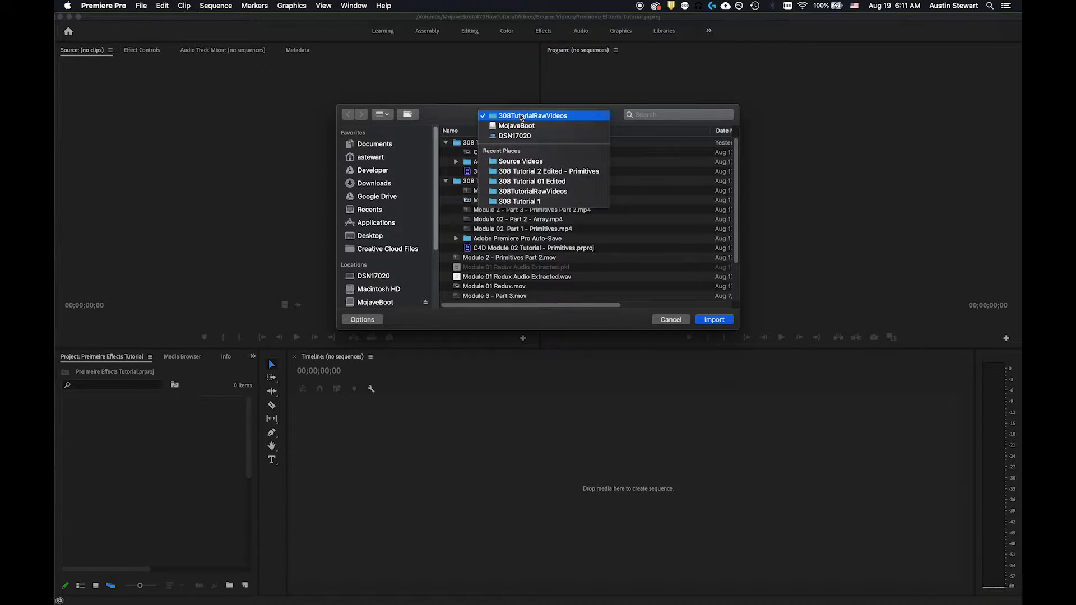
pyautogui.click(521, 126)
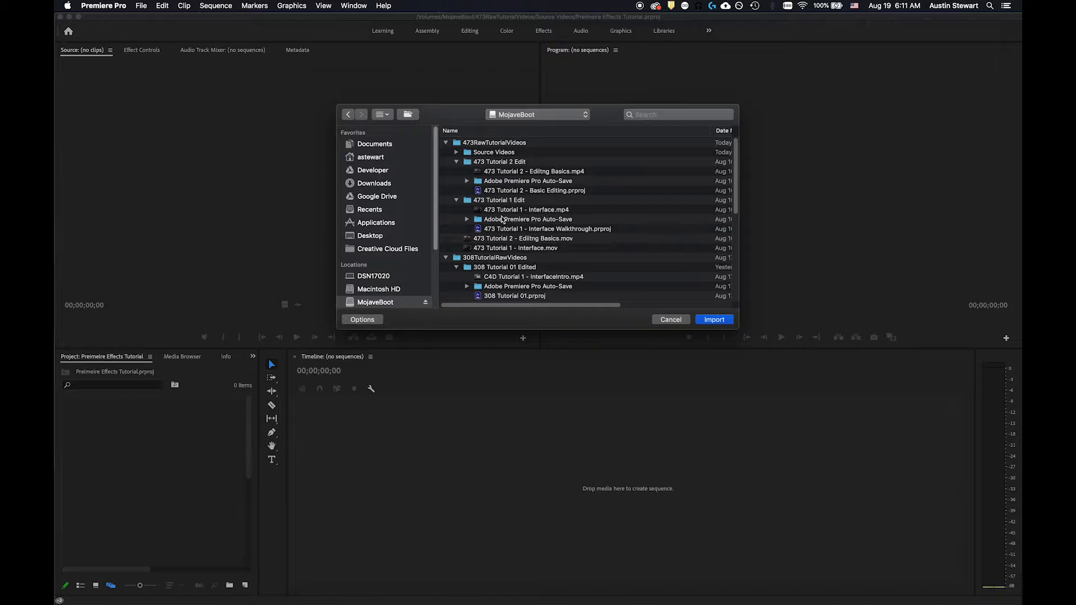
pyautogui.scroll(-3, 486, 258)
pyautogui.scroll(3, 486, 258)
pyautogui.click(457, 153)
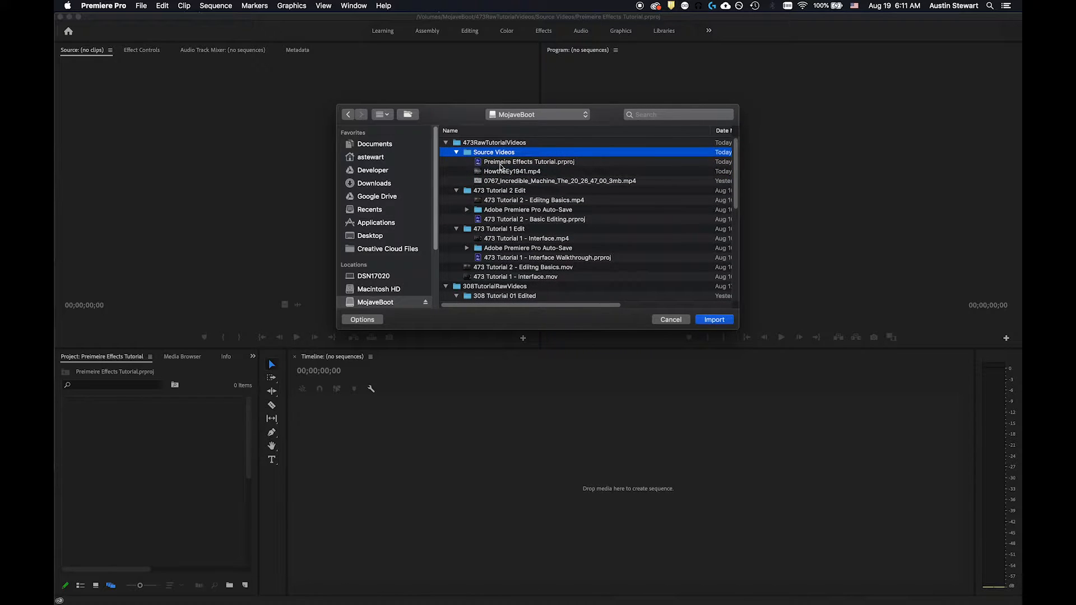
pyautogui.click(501, 172)
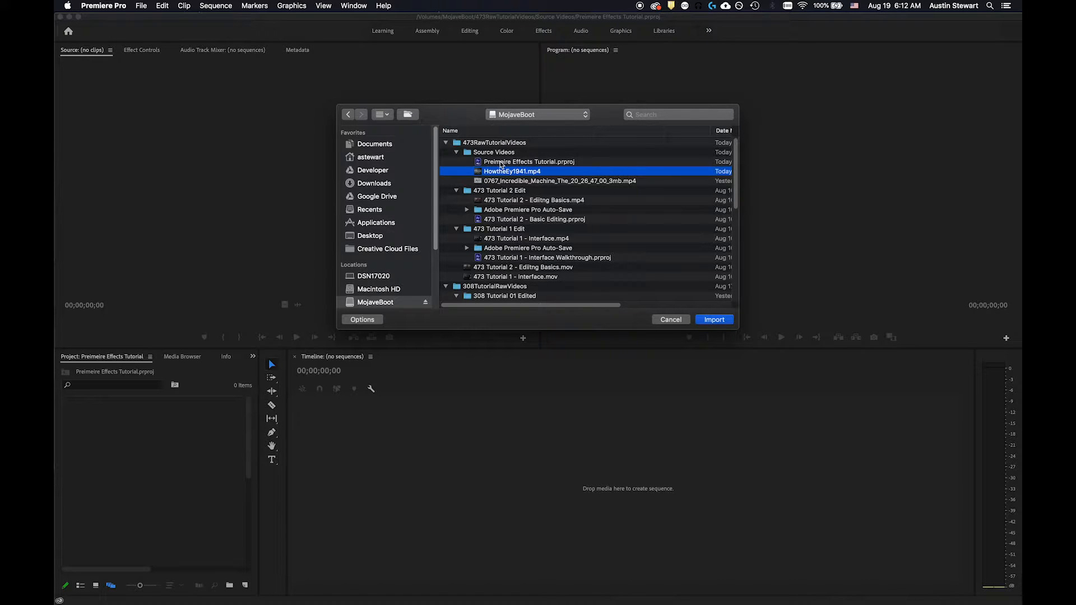
pyautogui.keyDown('shift'); pyautogui.click(496, 181); pyautogui.keyUp('shift')
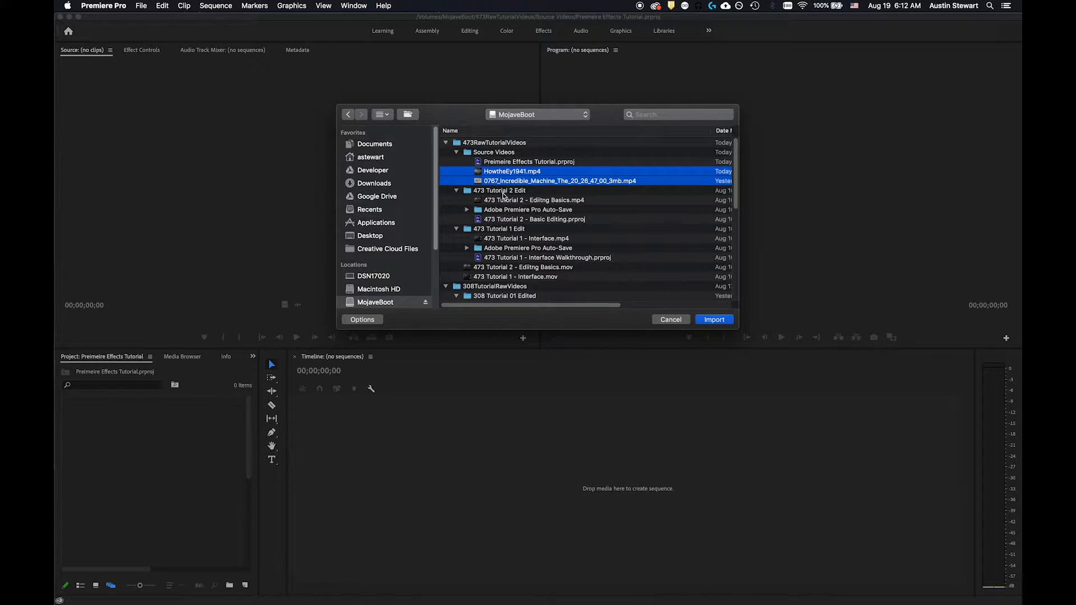
pyautogui.click(715, 319)
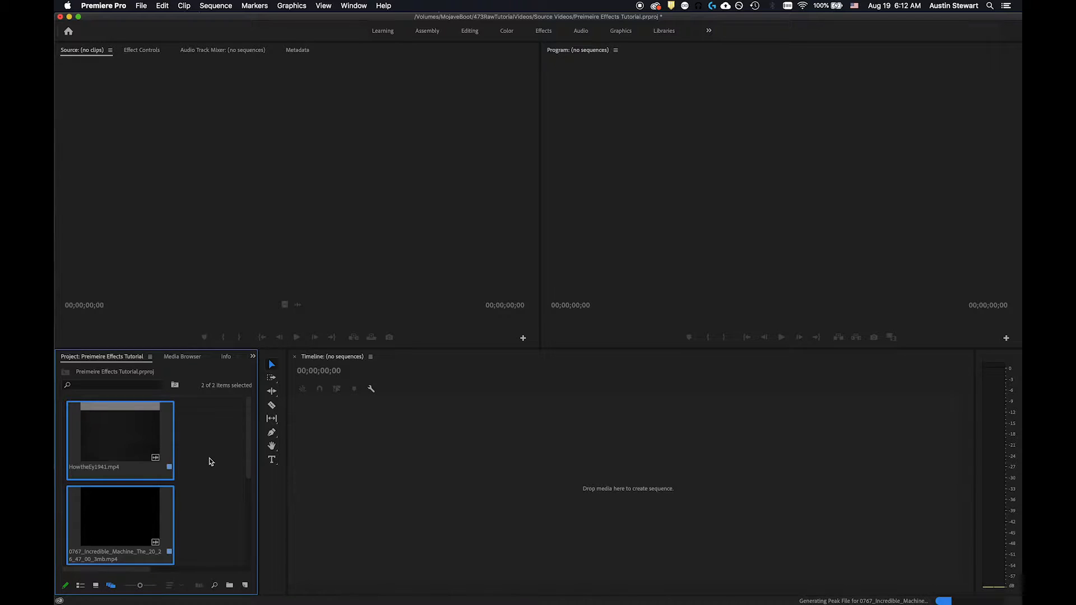
pyautogui.click(182, 484)
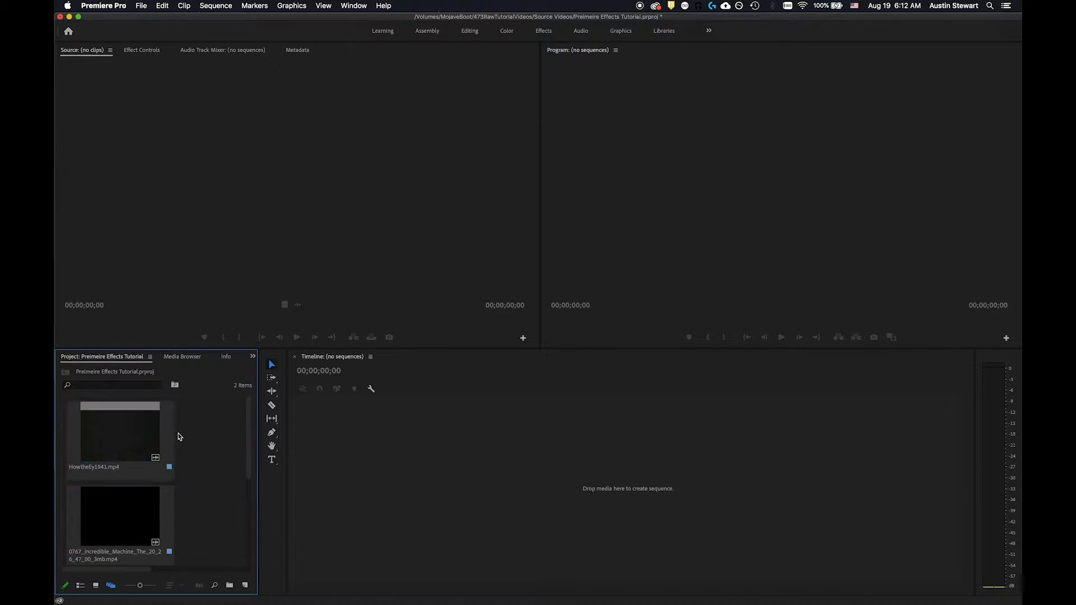
# Step: Load HowtheEy1941.mp4 in the source monitor and mark its In point at 00:05:28:10, the first frame of the eye close-up
pyautogui.doubleClick(112, 432)
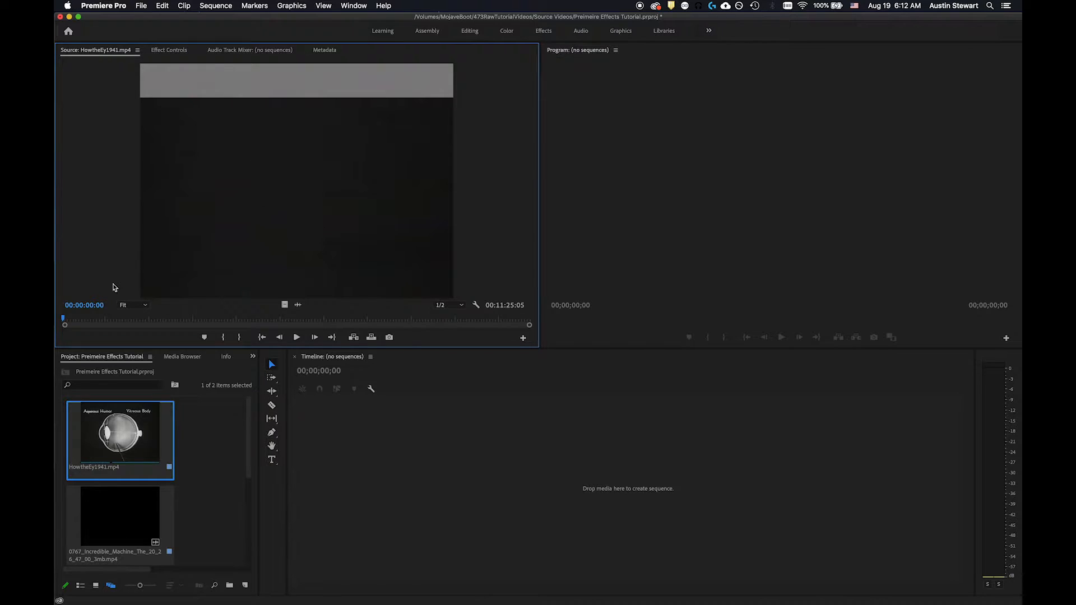
pyautogui.moveTo(64, 321); pyautogui.dragTo(288, 337)
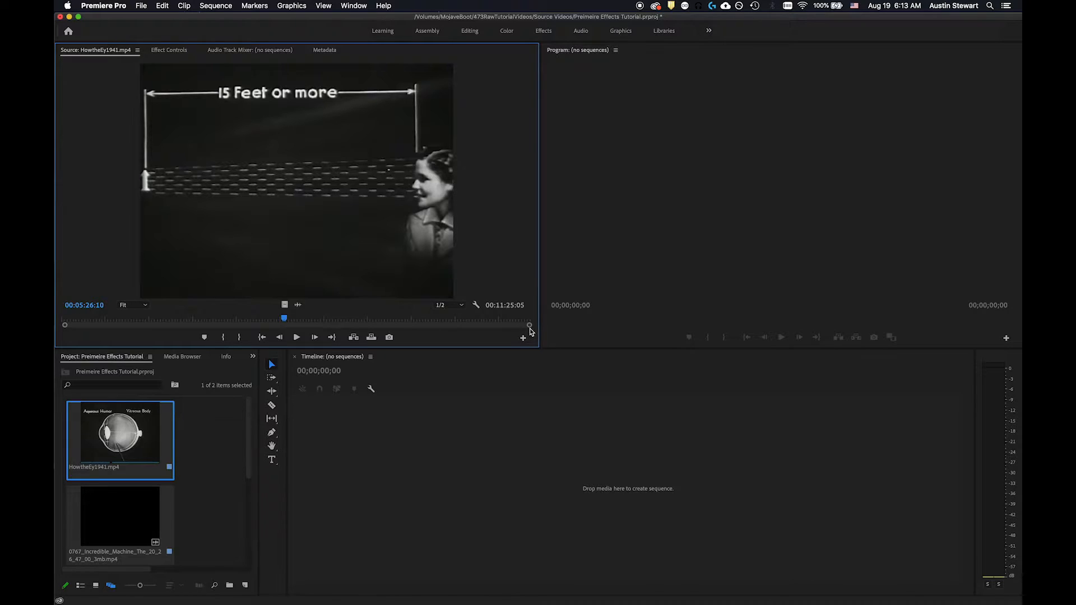
pyautogui.moveTo(529, 328); pyautogui.dragTo(367, 329)
pyautogui.click(295, 319)
pyautogui.moveTo(295, 320); pyautogui.dragTo(307, 322)
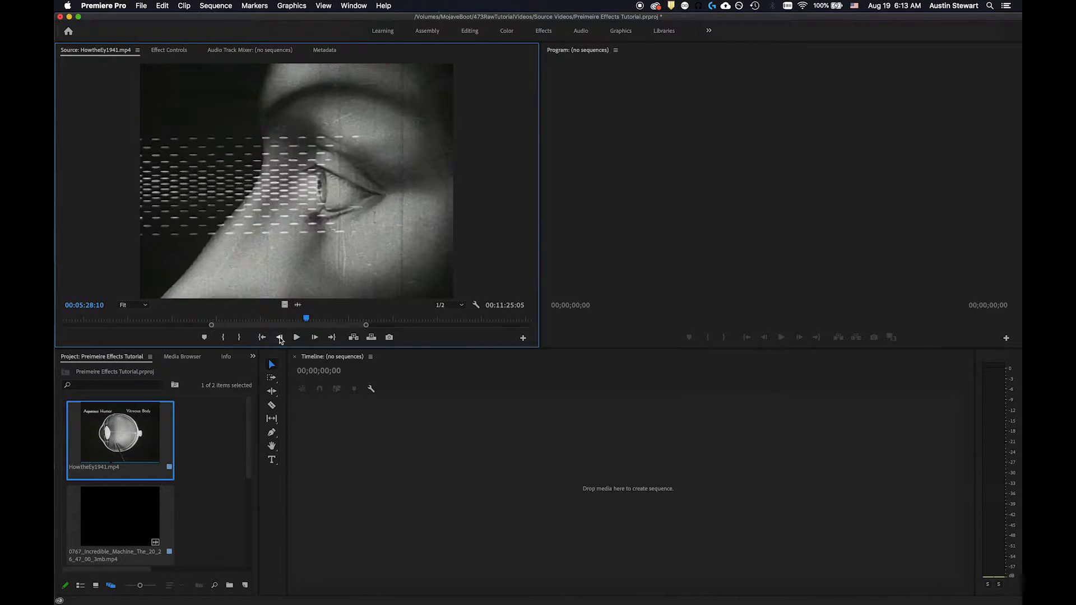
pyautogui.click(280, 339)
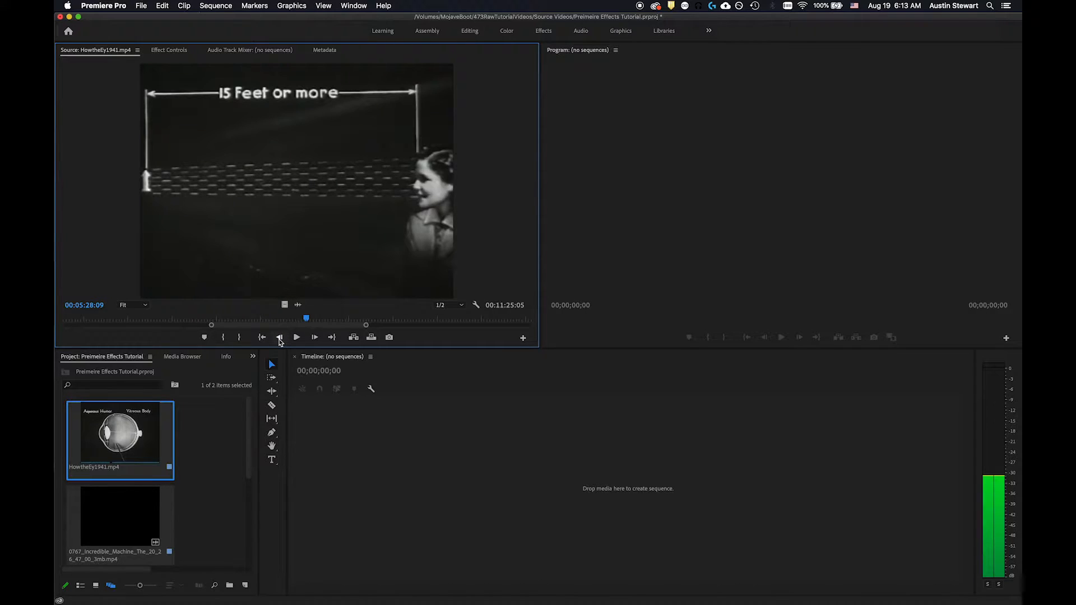
pyautogui.click(315, 338)
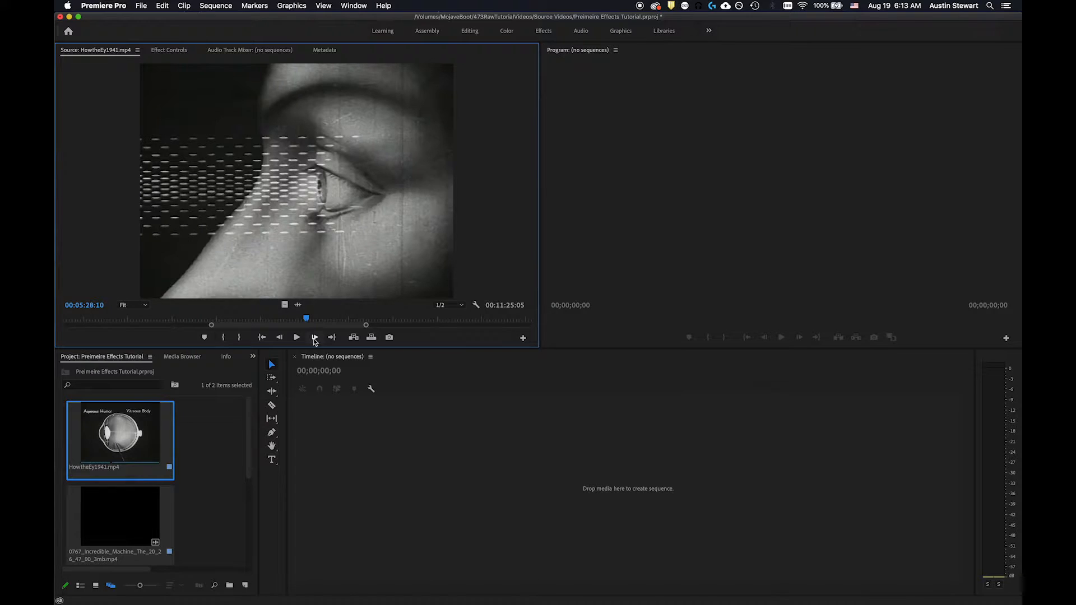
pyautogui.press('i')
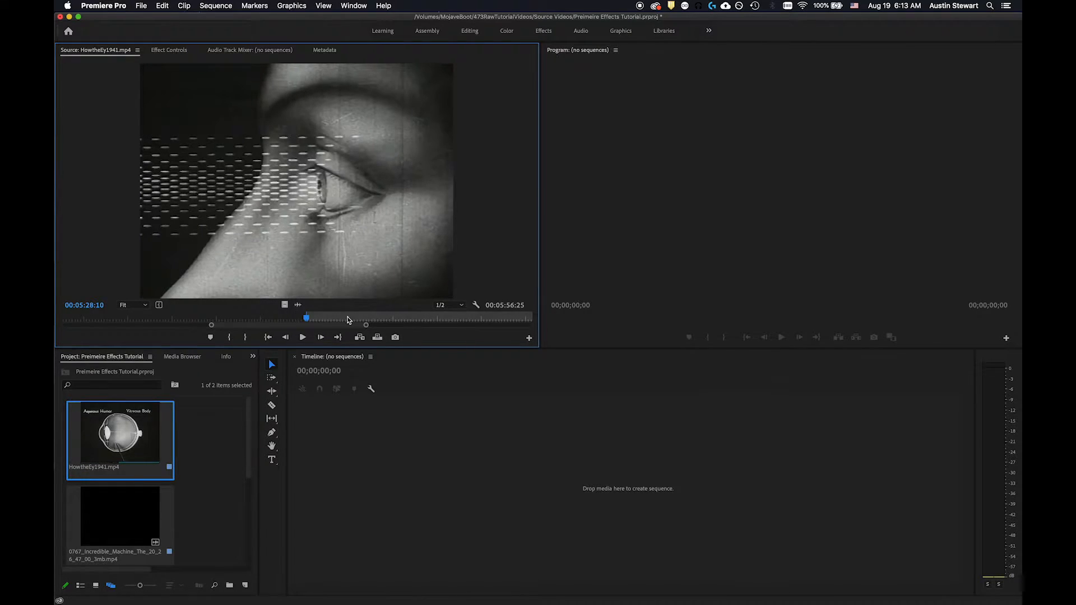
# Step: Mark the Out point of HowtheEy1941.mp4 at 00:05:42:18 and create a sequence by placing the marked range in the empty timeline
pyautogui.click(306, 319)
pyautogui.moveTo(306, 319); pyautogui.dragTo(322, 320)
pyautogui.moveTo(324, 320); pyautogui.dragTo(386, 320)
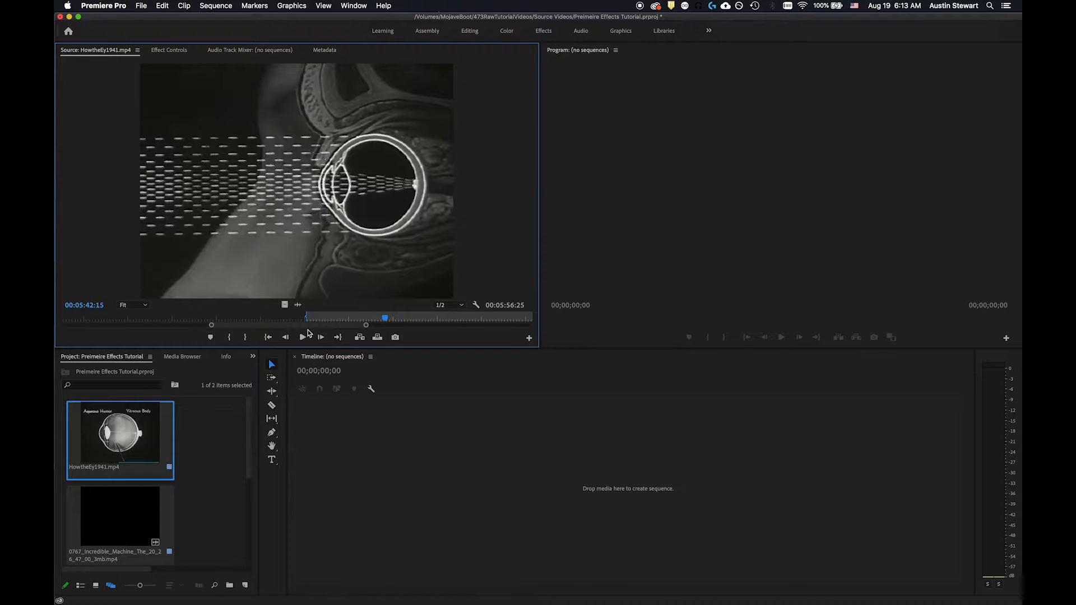
pyautogui.click(320, 337)
pyautogui.click(320, 336)
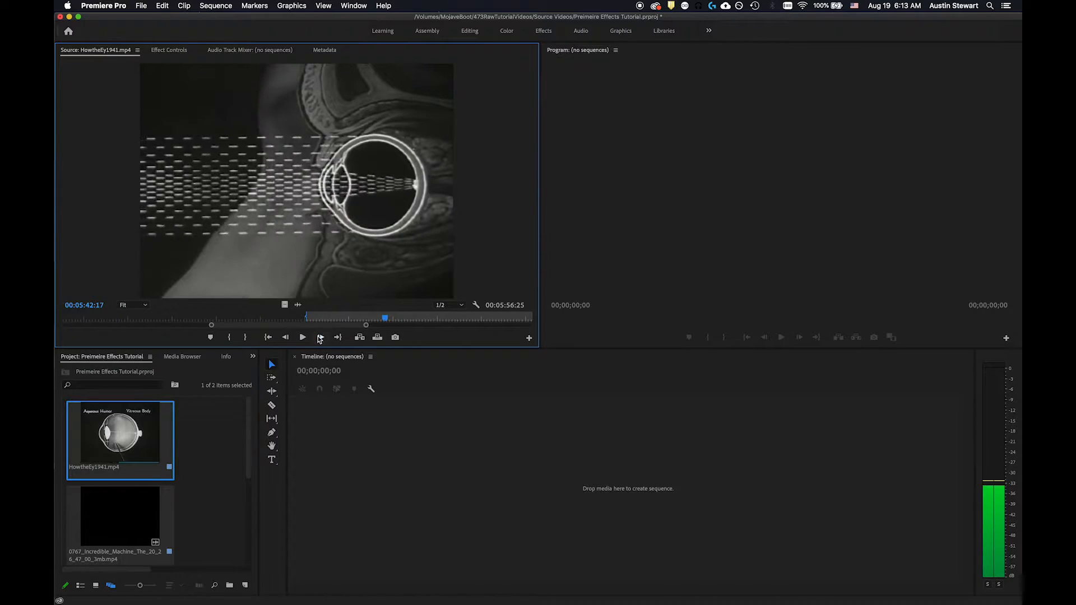
pyautogui.click(320, 337)
pyautogui.click(320, 337)
pyautogui.click(320, 337)
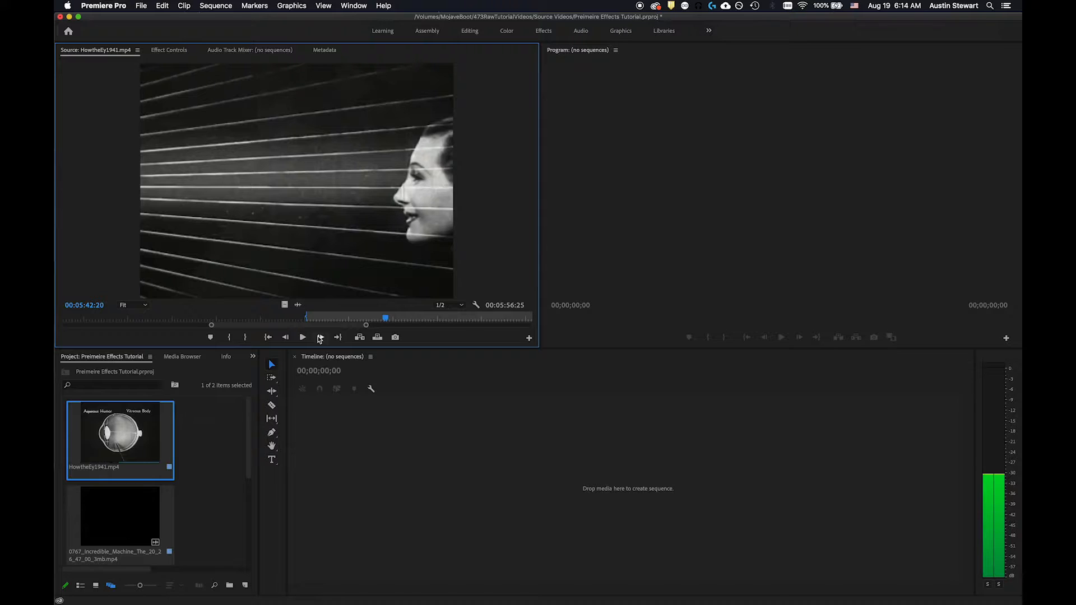
pyautogui.click(285, 338)
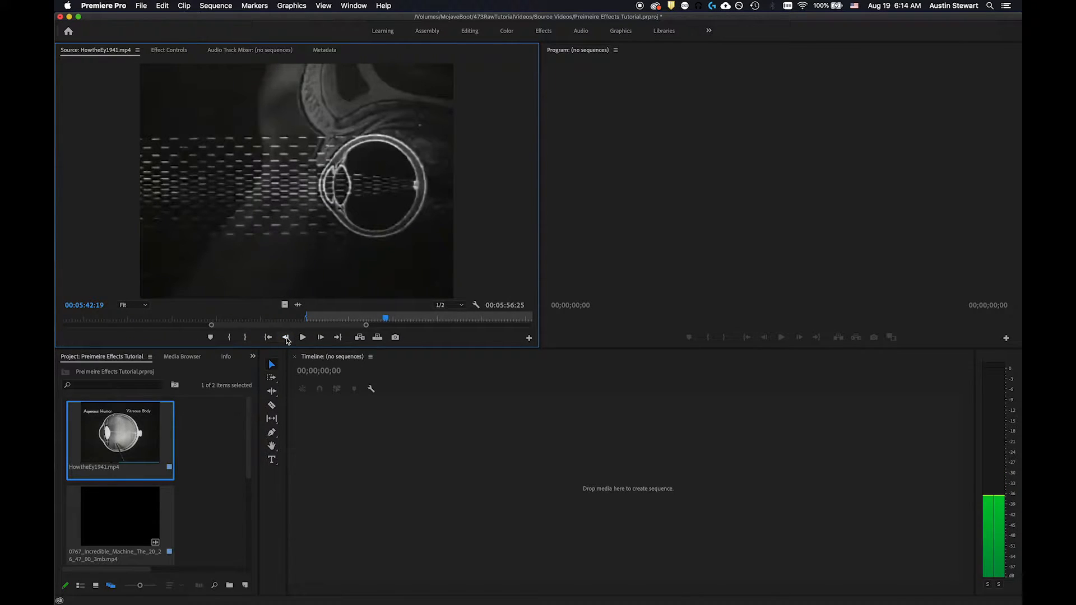
pyautogui.click(286, 337)
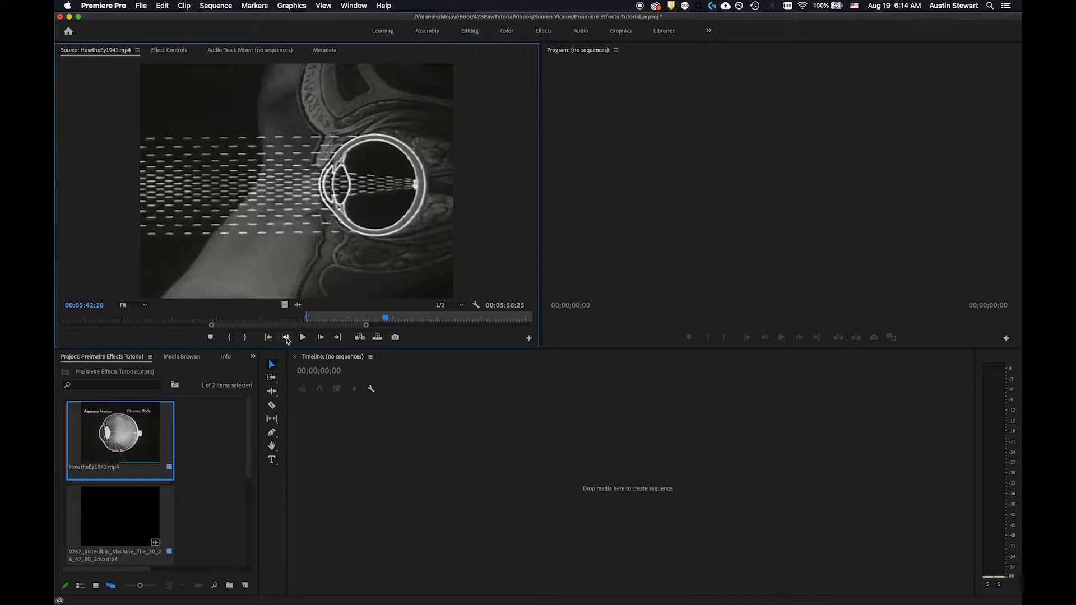
pyautogui.press('o')
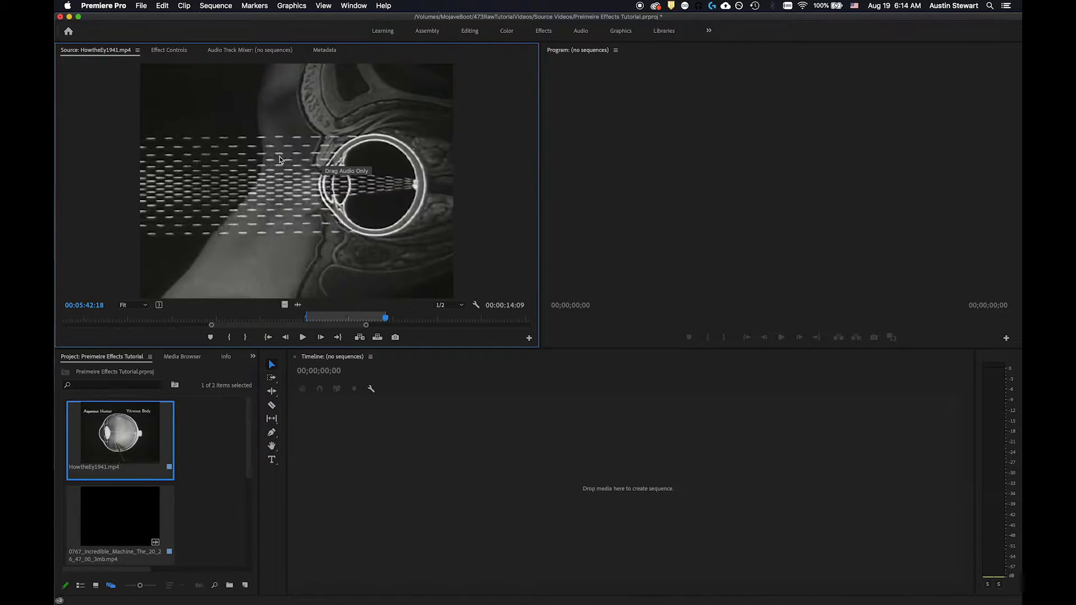
pyautogui.moveTo(290, 154); pyautogui.dragTo(567, 507)
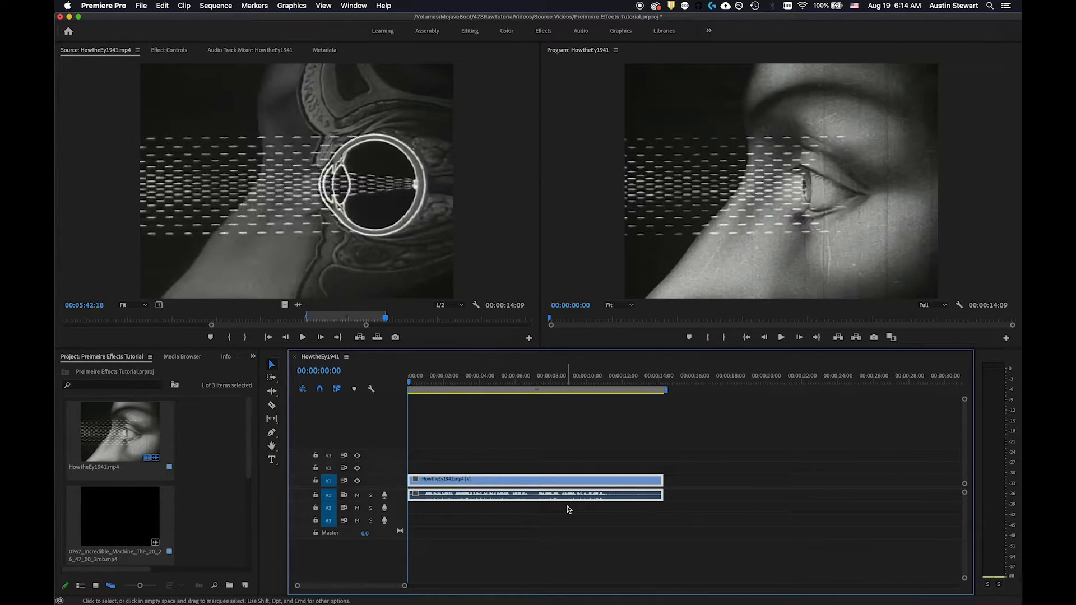
# Step: Load the 0767_Incredible_Machine clip in the source monitor and mark its In point at 00;06;12;29 on the blank green frame
pyautogui.click(108, 520)
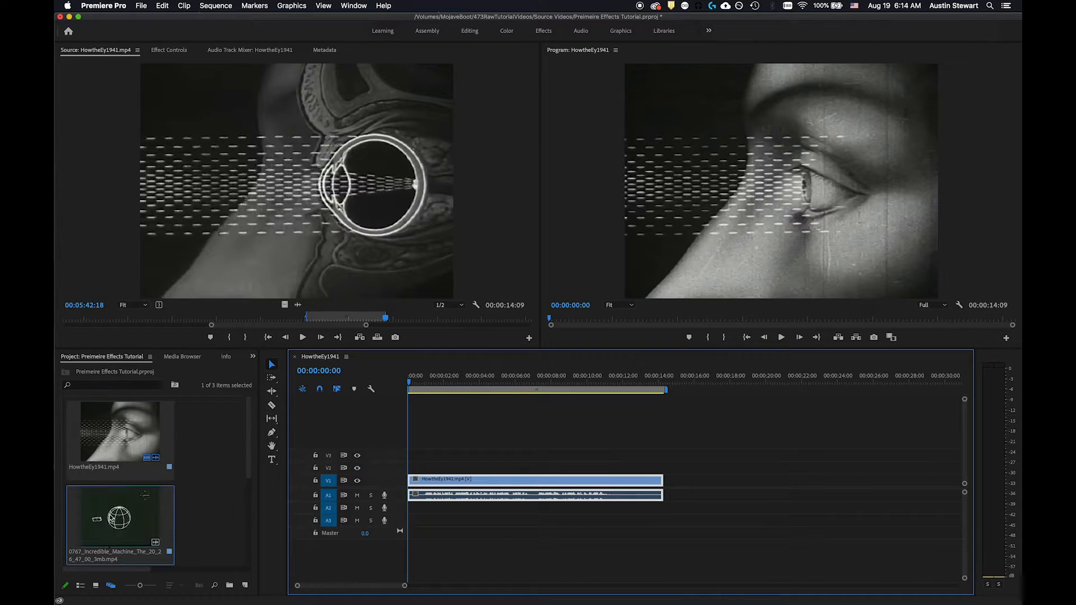
pyautogui.doubleClick(124, 519)
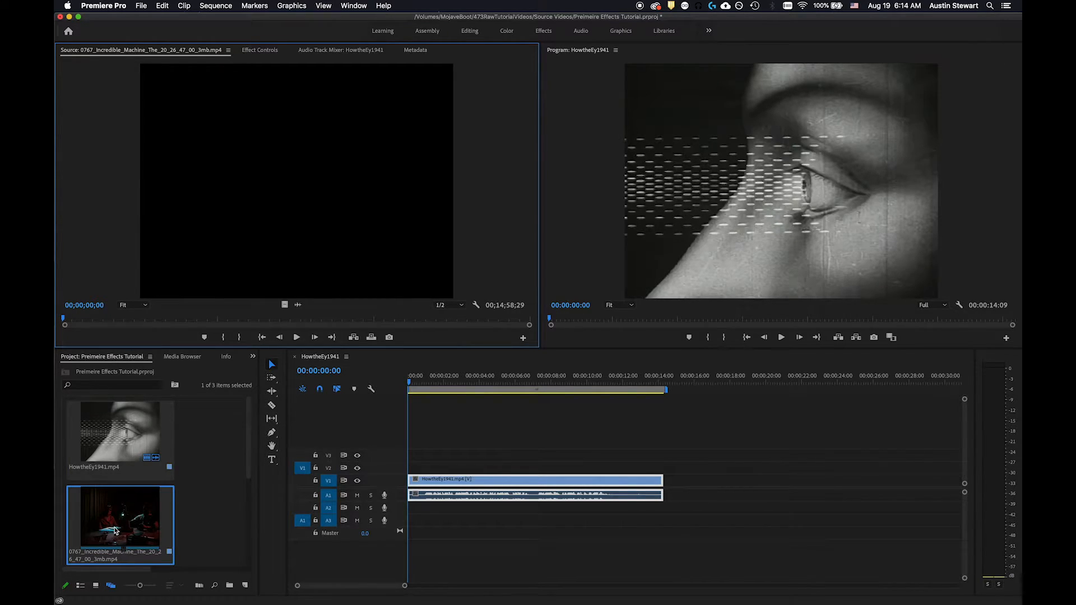
pyautogui.click(96, 320)
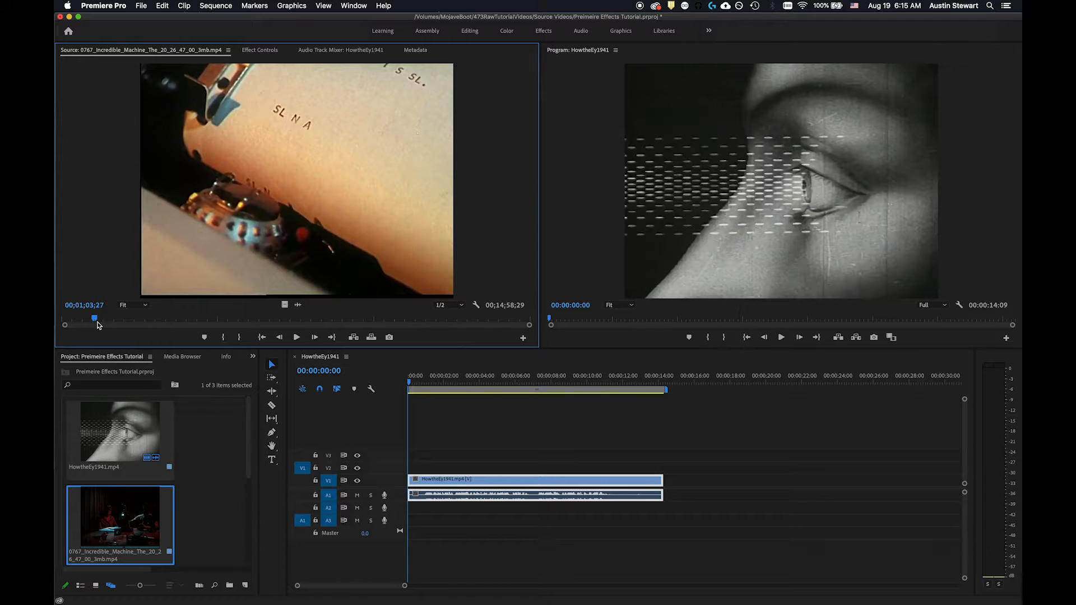
pyautogui.click(134, 319)
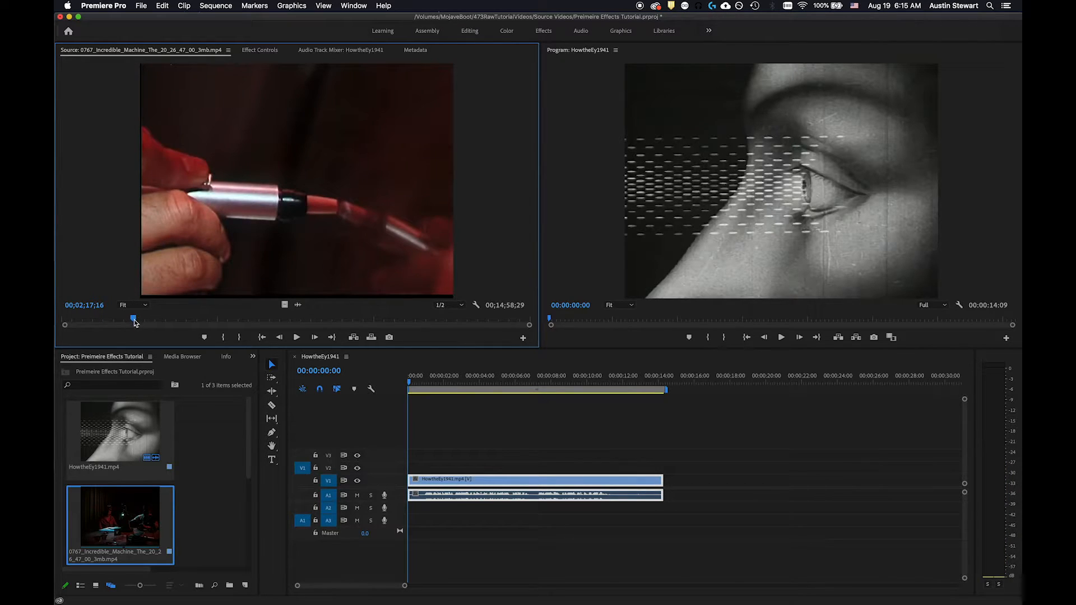
pyautogui.moveTo(133, 320); pyautogui.dragTo(255, 320)
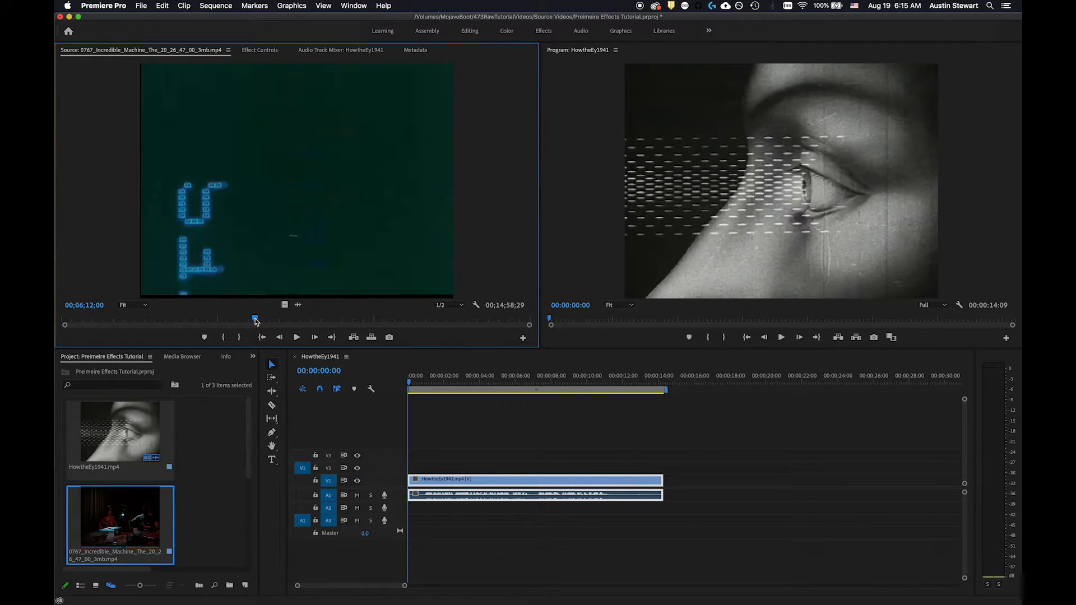
pyautogui.press('space')
pyautogui.click(257, 321)
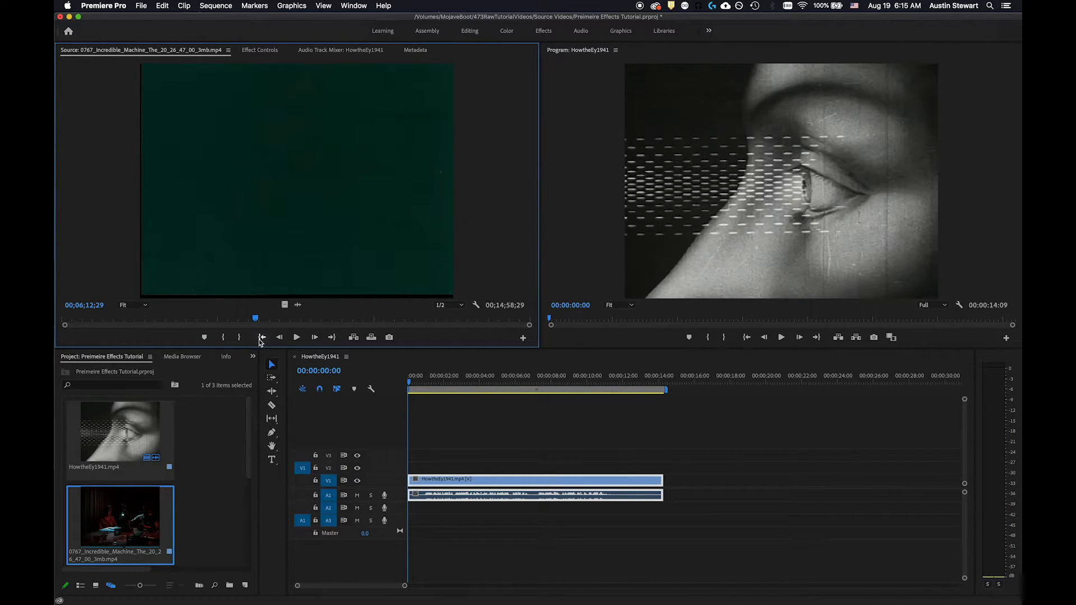
pyautogui.click(223, 337)
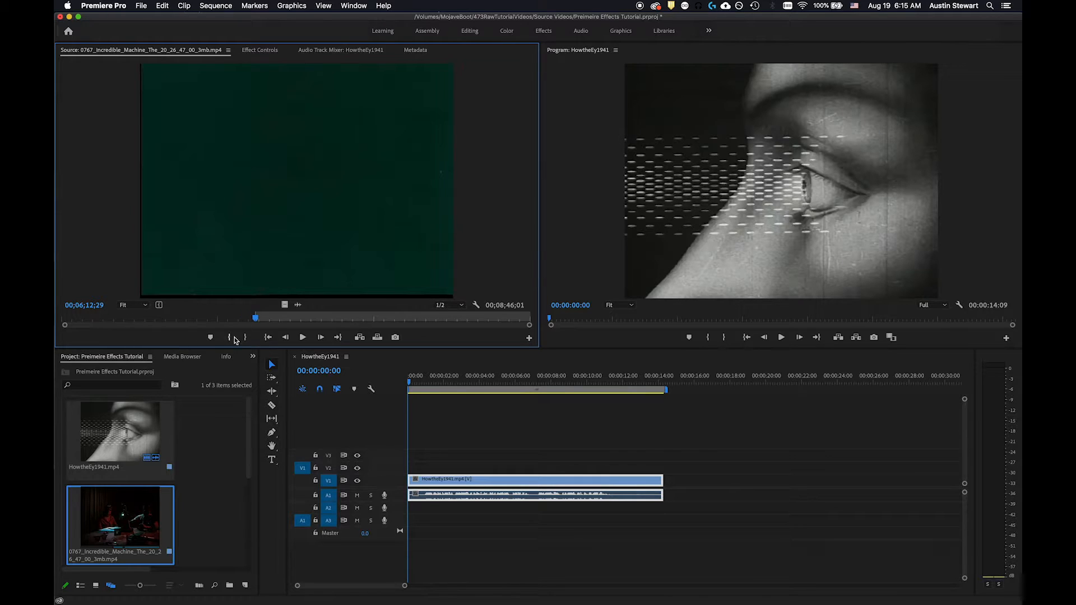
# Step: Mark the Out point of the 0767_Incredible_Machine clip at 00;06;36;05, the last frame before the shot of the man
pyautogui.click(256, 319)
pyautogui.moveTo(255, 320); pyautogui.dragTo(268, 322)
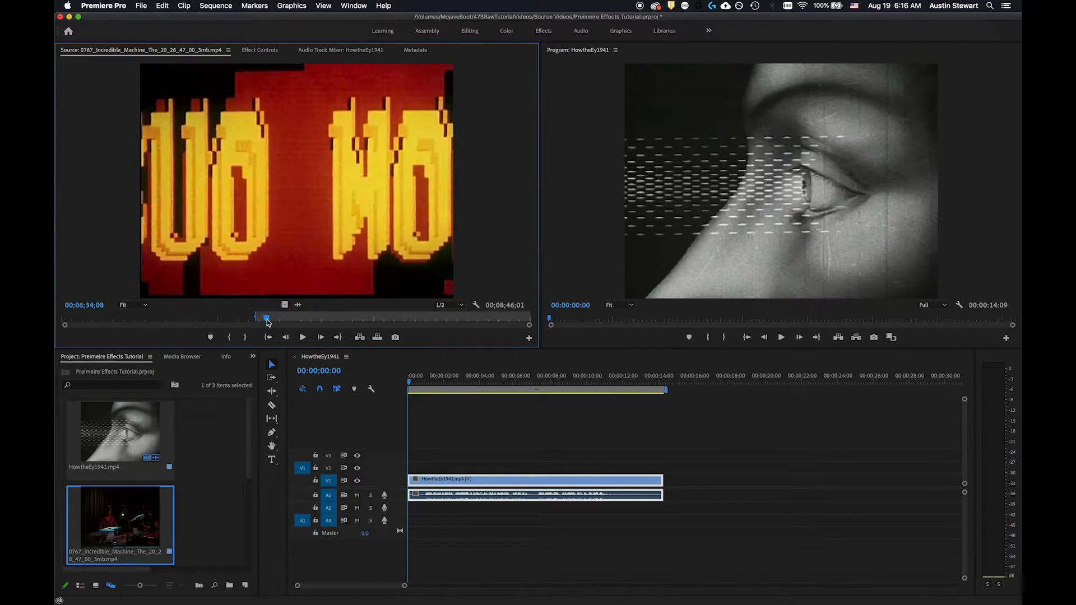
pyautogui.click(322, 338)
pyautogui.click(322, 338)
pyautogui.click(321, 338)
pyautogui.click(322, 337)
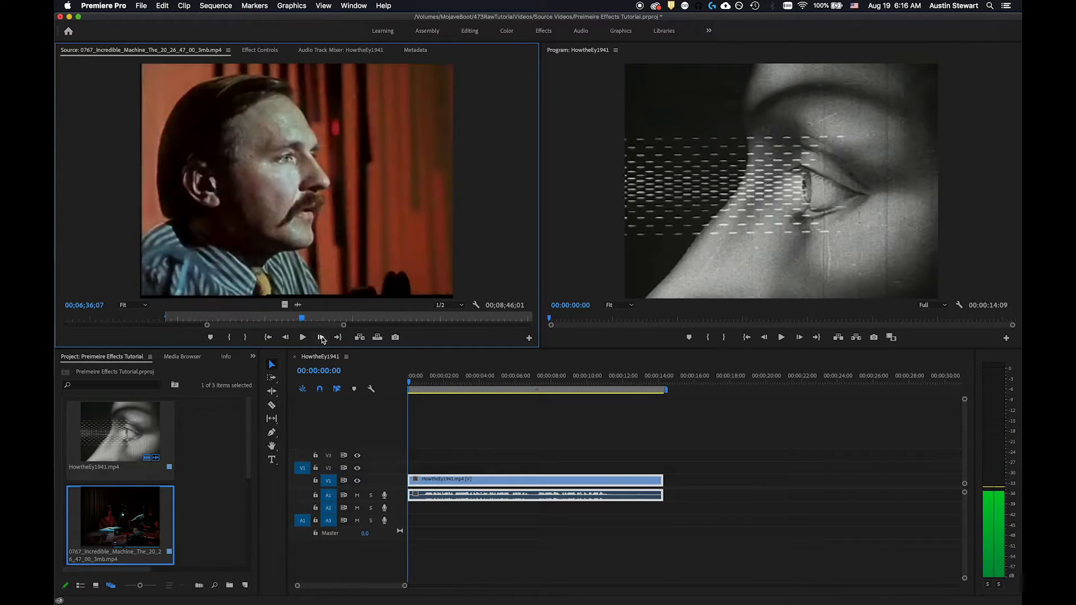
pyautogui.click(288, 339)
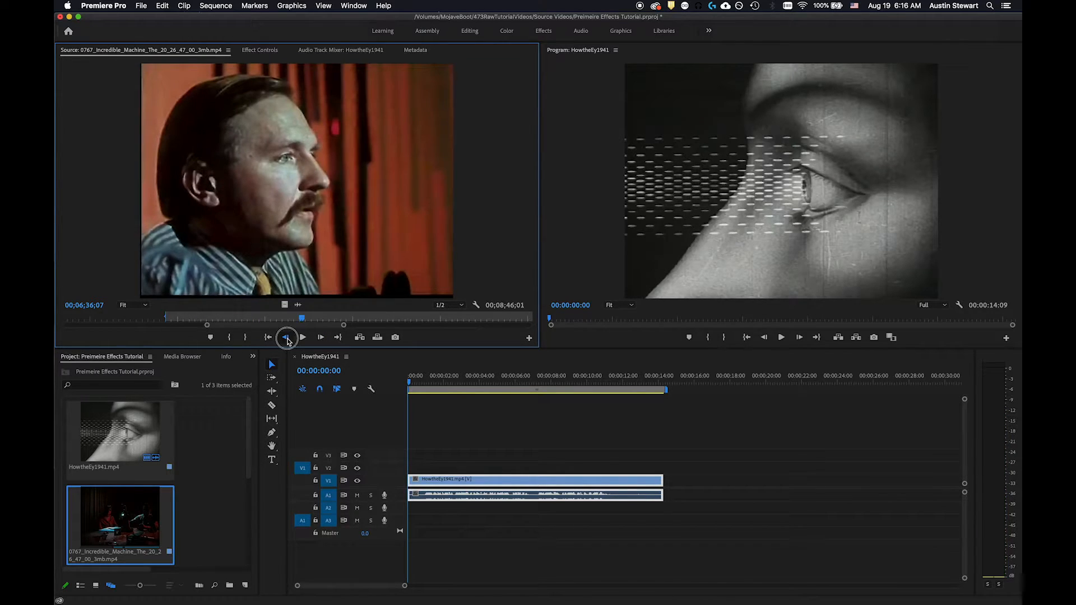
pyautogui.click(288, 340)
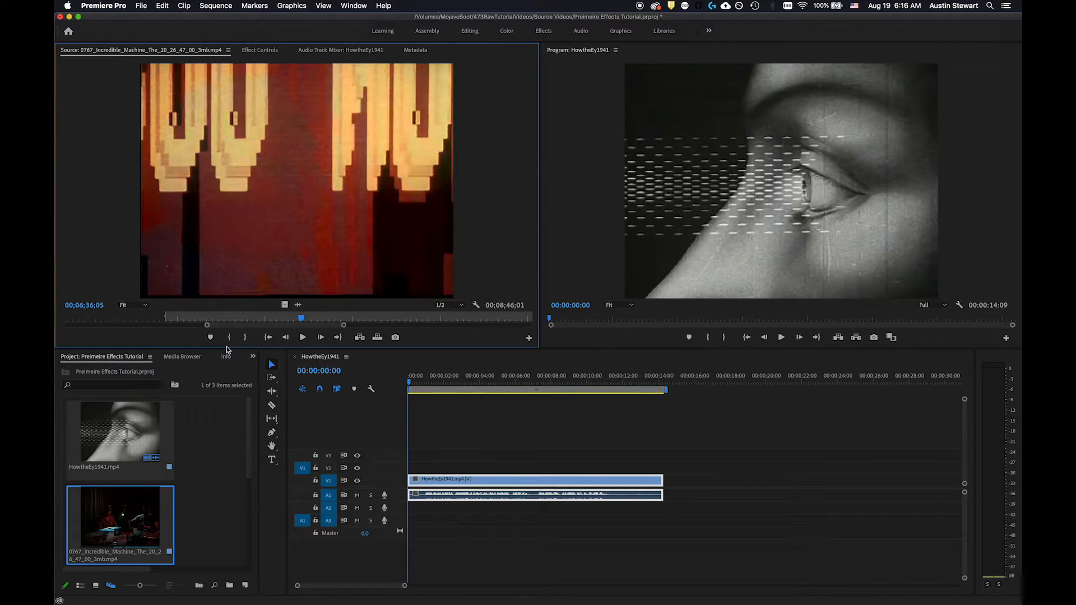
pyautogui.click(245, 336)
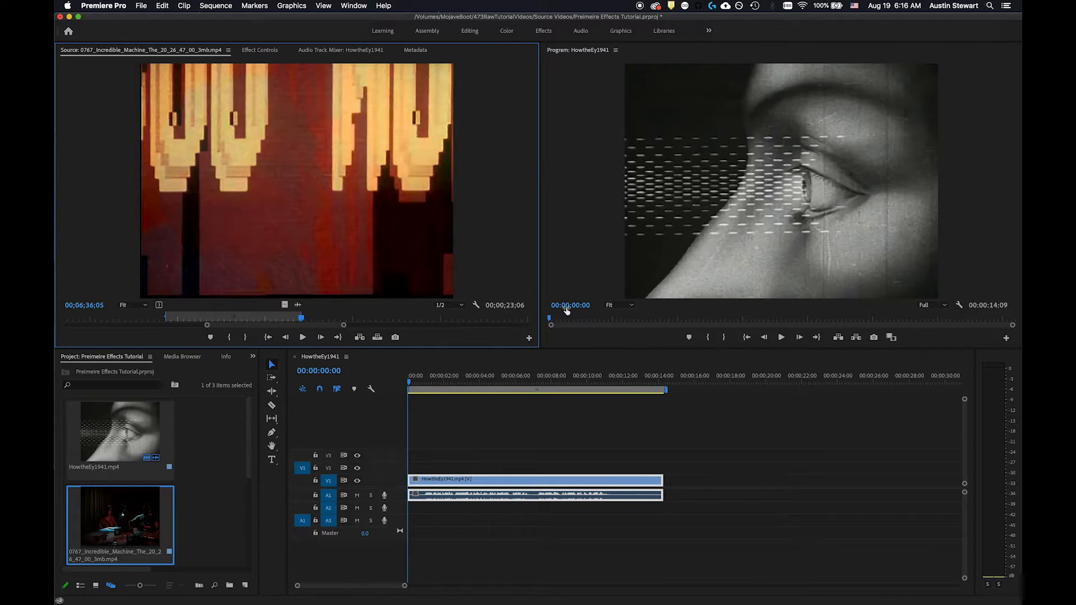
# Step: Move the source monitor's playhead to 00;06;30;05 by editing its timecode
pyautogui.click(92, 305)
pyautogui.click(95, 303)
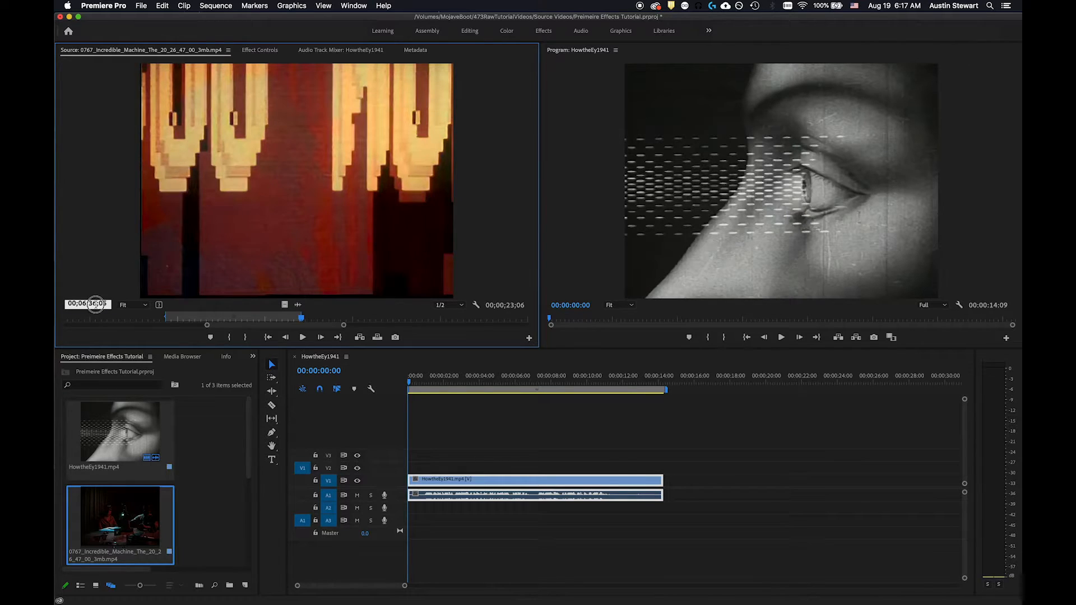
pyautogui.press('BackSpace')
pyautogui.write('0')
pyautogui.press('Return')
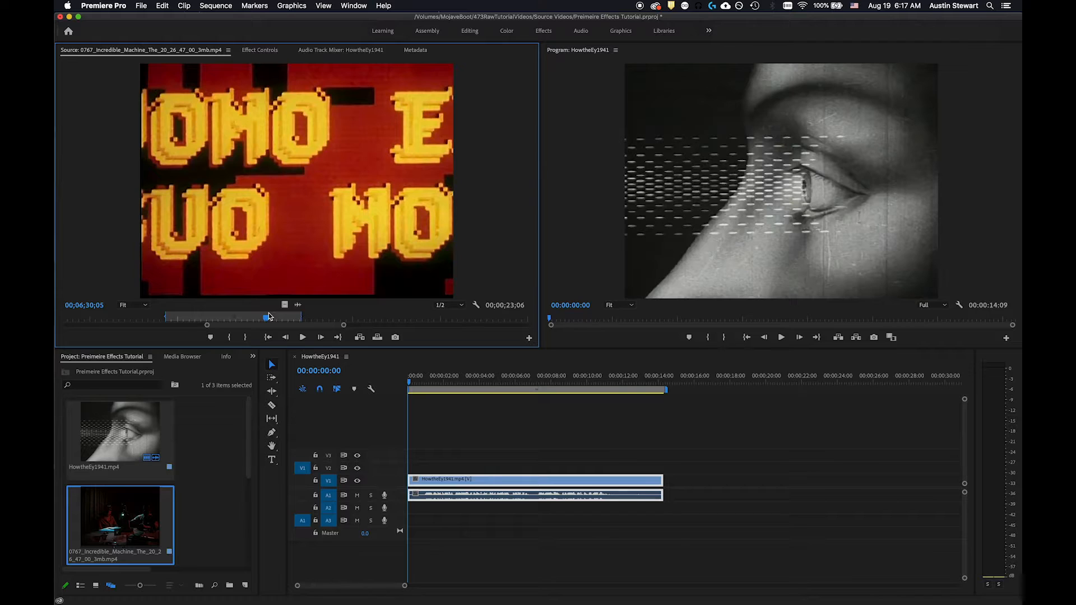
# Step: Place the marked 0767_Incredible_Machine range directly after HowtheEy1941.mp4 in the sequence and play from about 00:00:10:13
pyautogui.click(282, 160)
pyautogui.moveTo(281, 160); pyautogui.dragTo(666, 500)
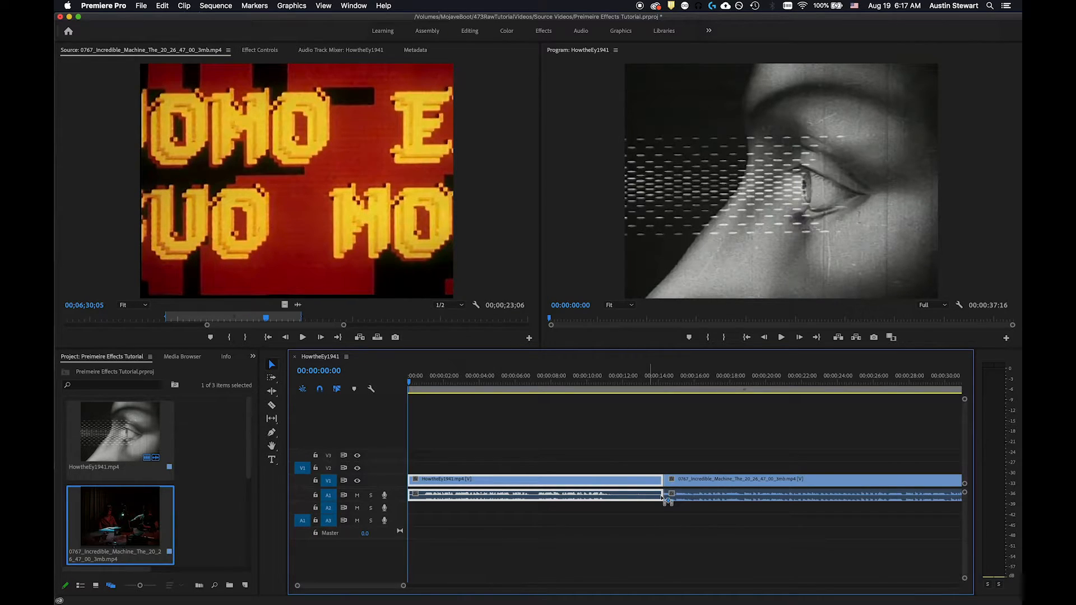
pyautogui.click(595, 383)
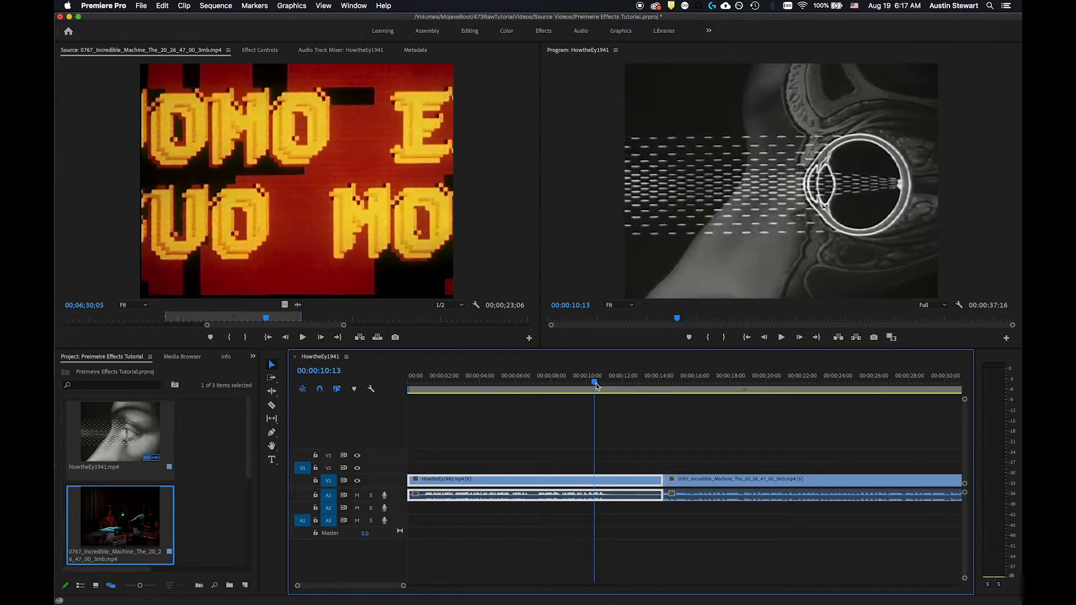
pyautogui.press('space')
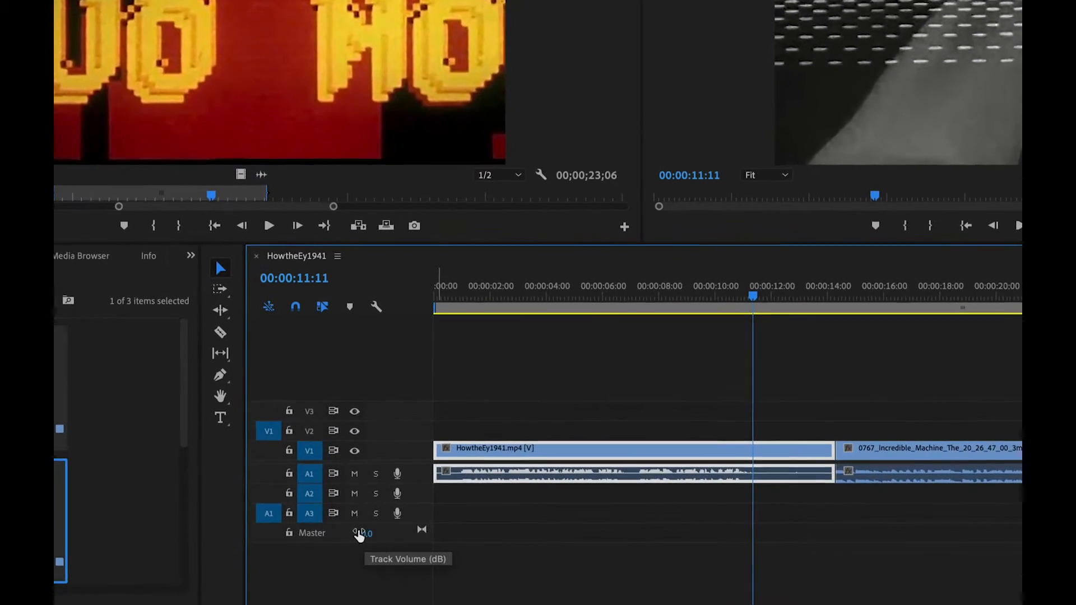
# Step: Mute audio track A1 and play the sequence across the cut between the two clips
pyautogui.click(356, 476)
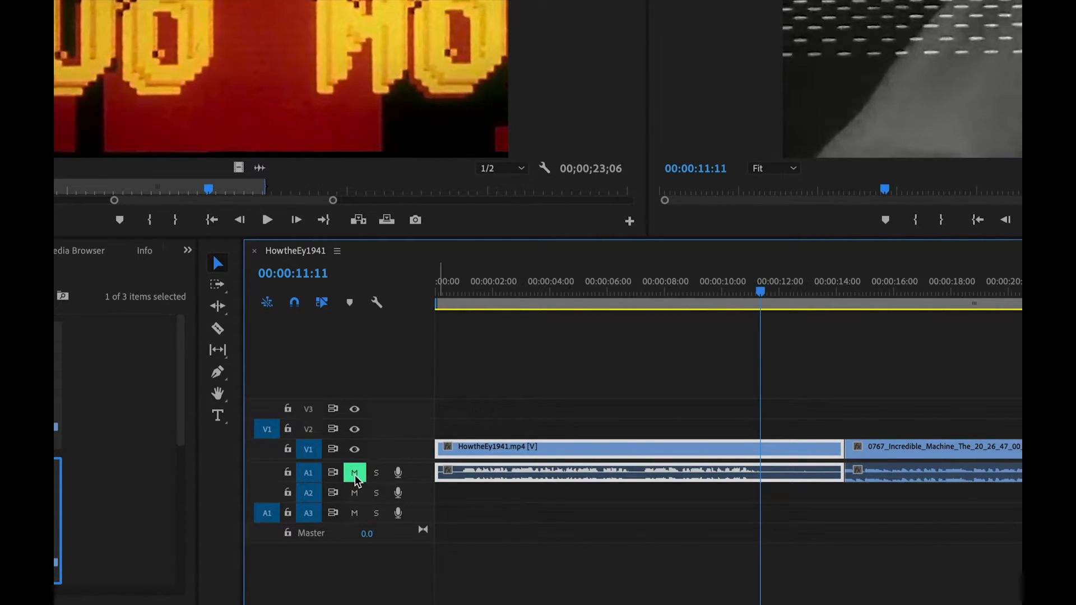
pyautogui.scroll(10, 357, 480)
pyautogui.scroll(-10, 358, 481)
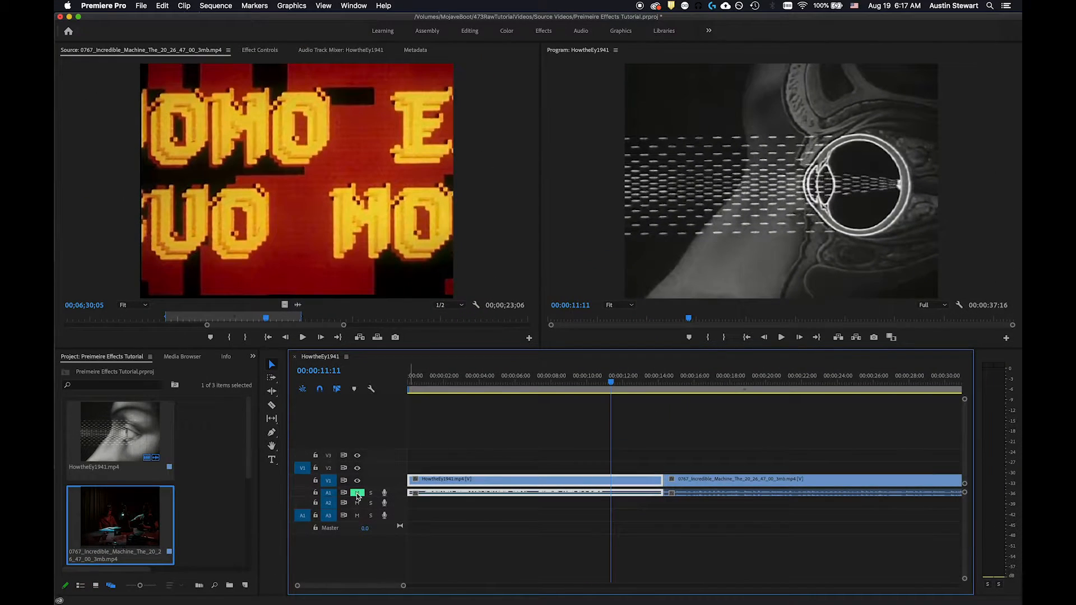
pyautogui.press('space')
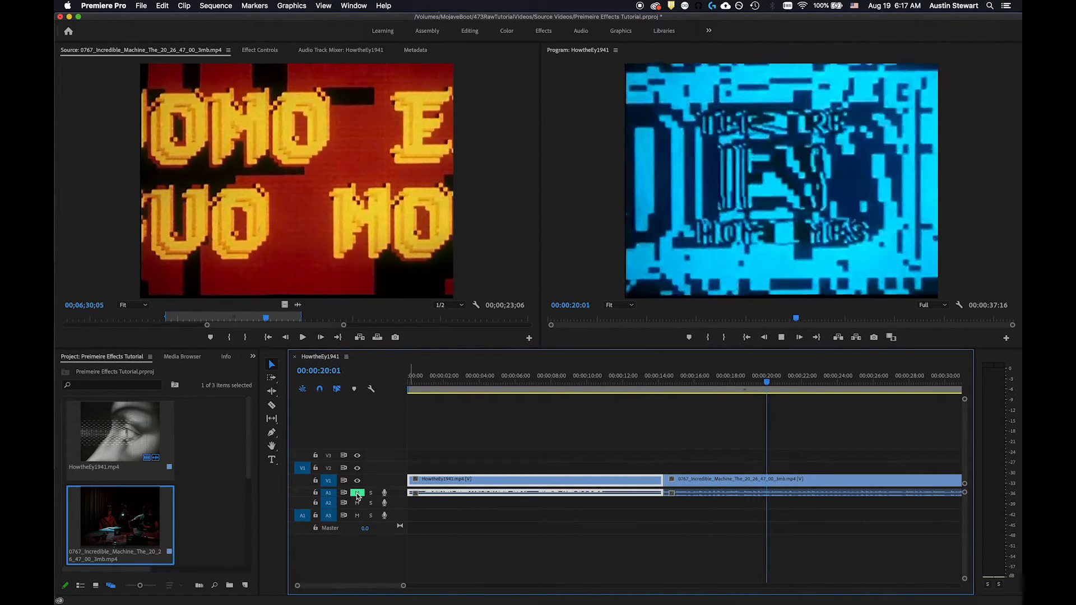
pyautogui.press('space')
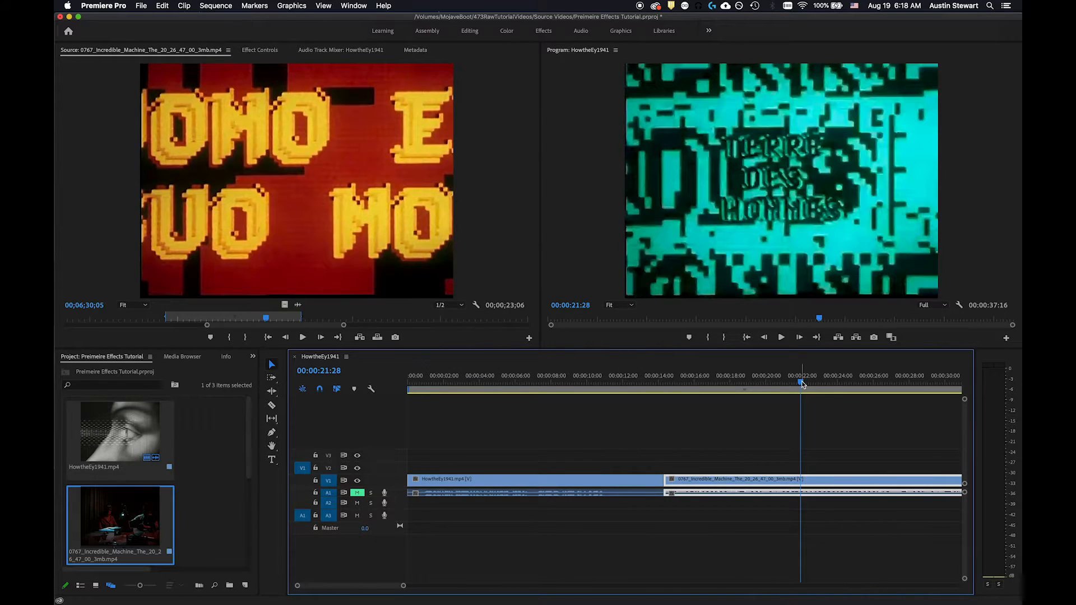
# Step: Apply the default transitions at the edit point between HowtheEy1941.mp4 and the 0767_Incredible_Machine clip
pyautogui.moveTo(802, 381); pyautogui.dragTo(627, 382)
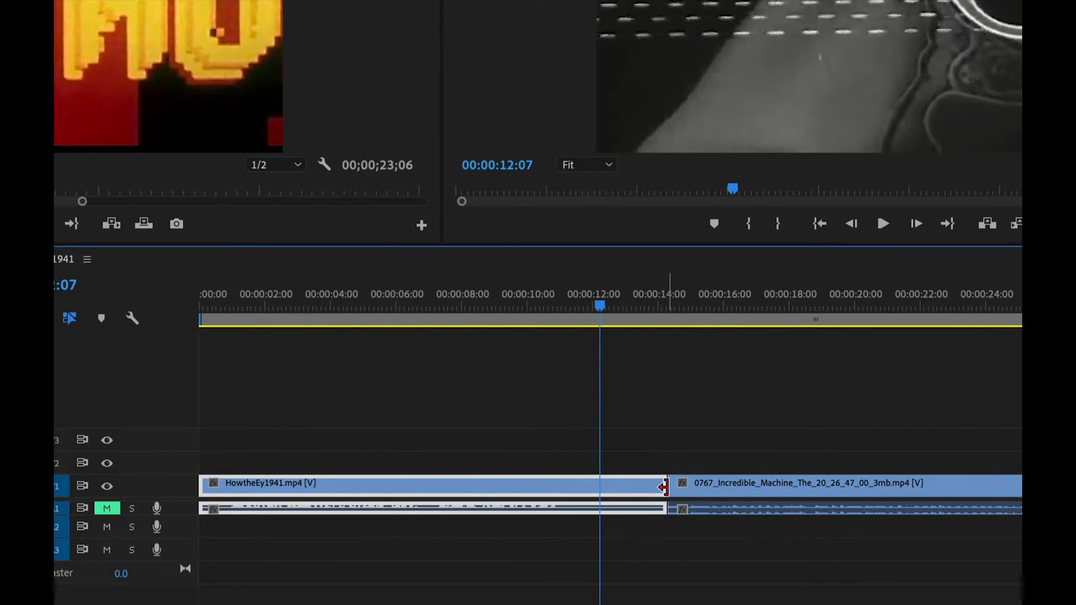
pyautogui.click(662, 488)
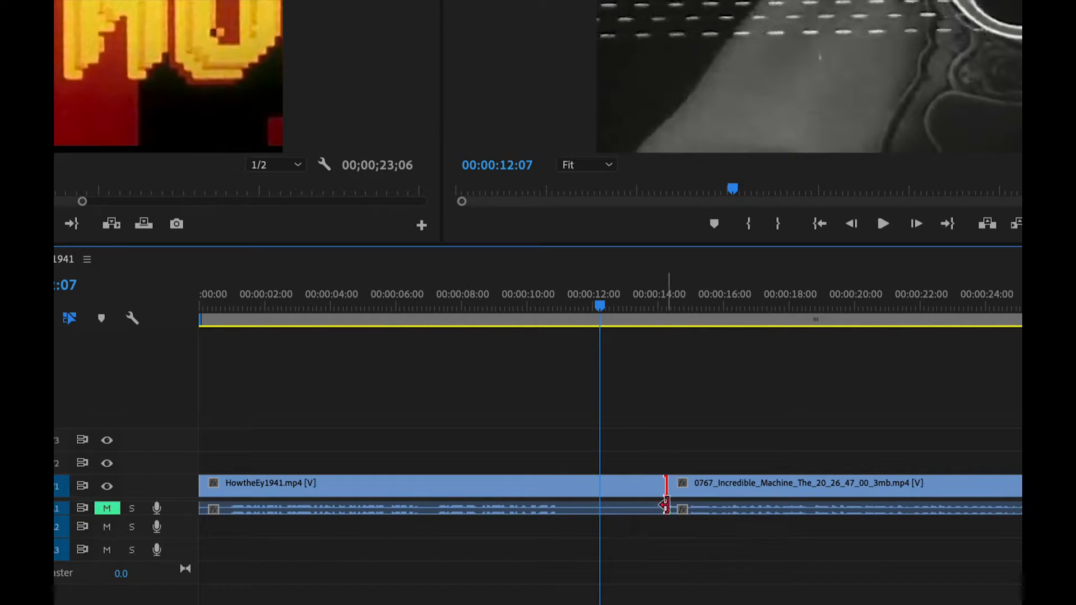
pyautogui.click(675, 487)
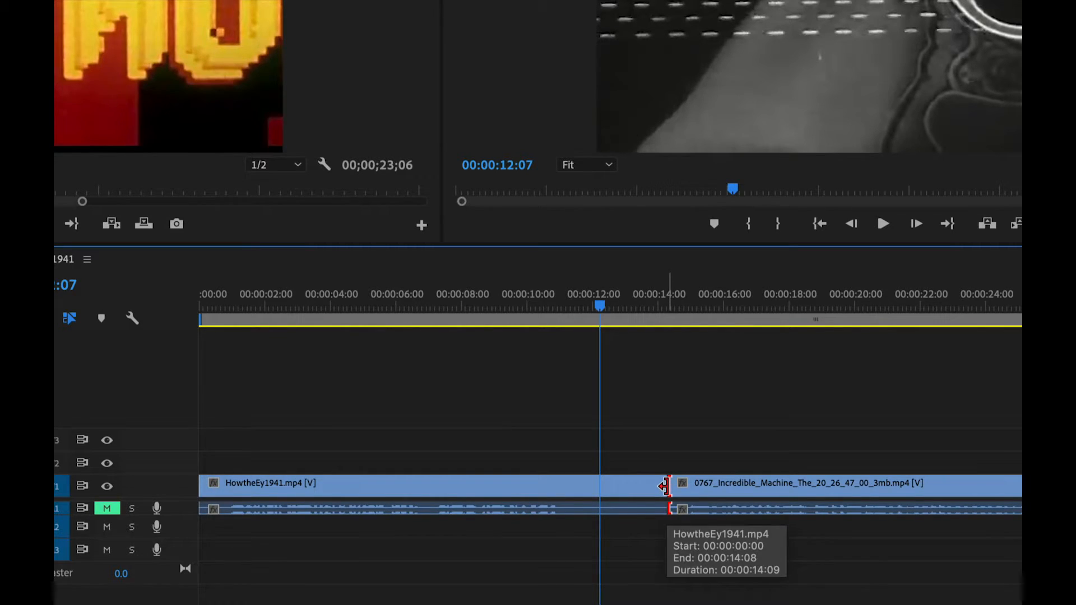
pyautogui.rightClick(667, 488)
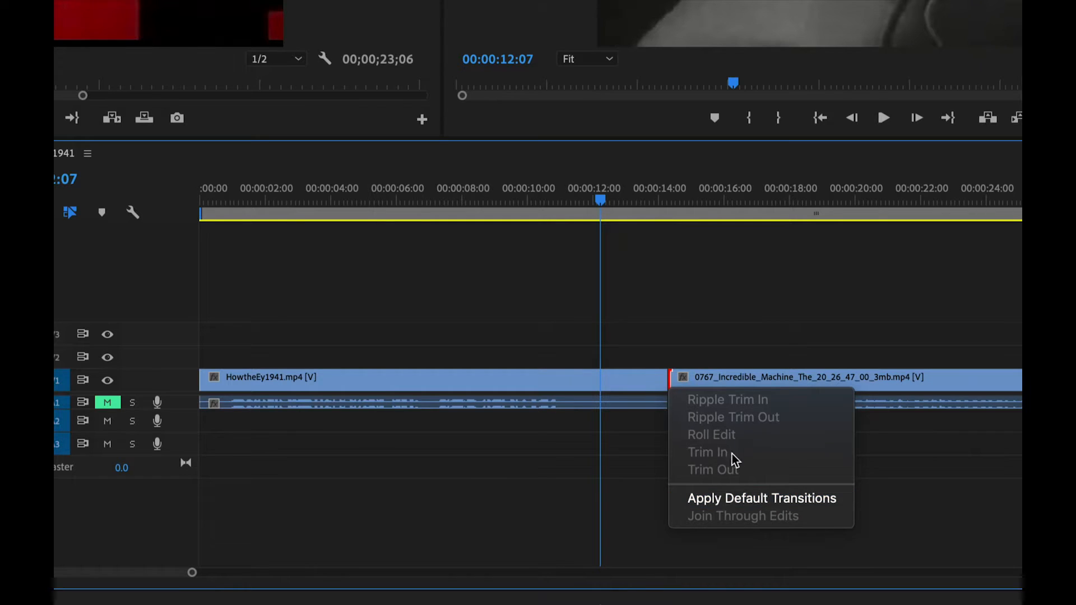
pyautogui.click(772, 499)
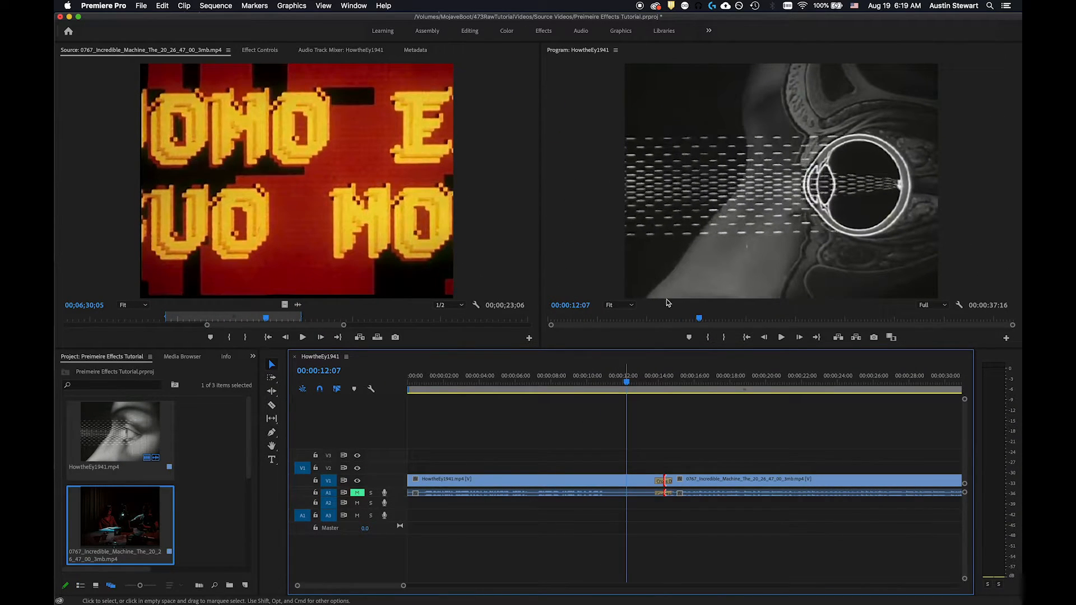
# Step: Examine the Cross Dissolve between the two clips by scrubbing and playing through it in a closer timeline view
pyautogui.moveTo(628, 384); pyautogui.dragTo(664, 384)
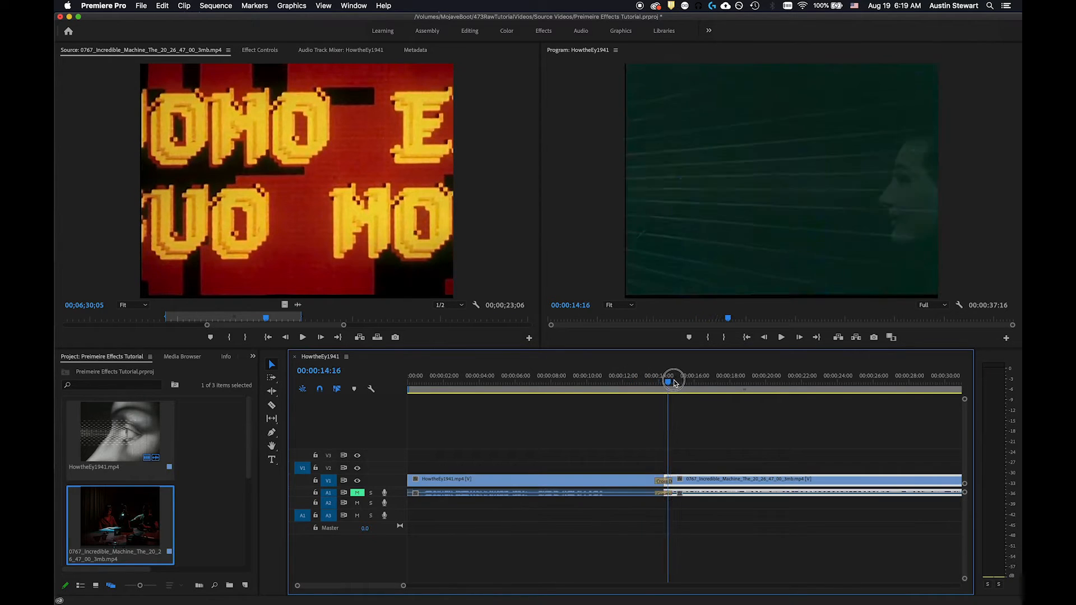
pyautogui.moveTo(403, 587); pyautogui.dragTo(335, 584)
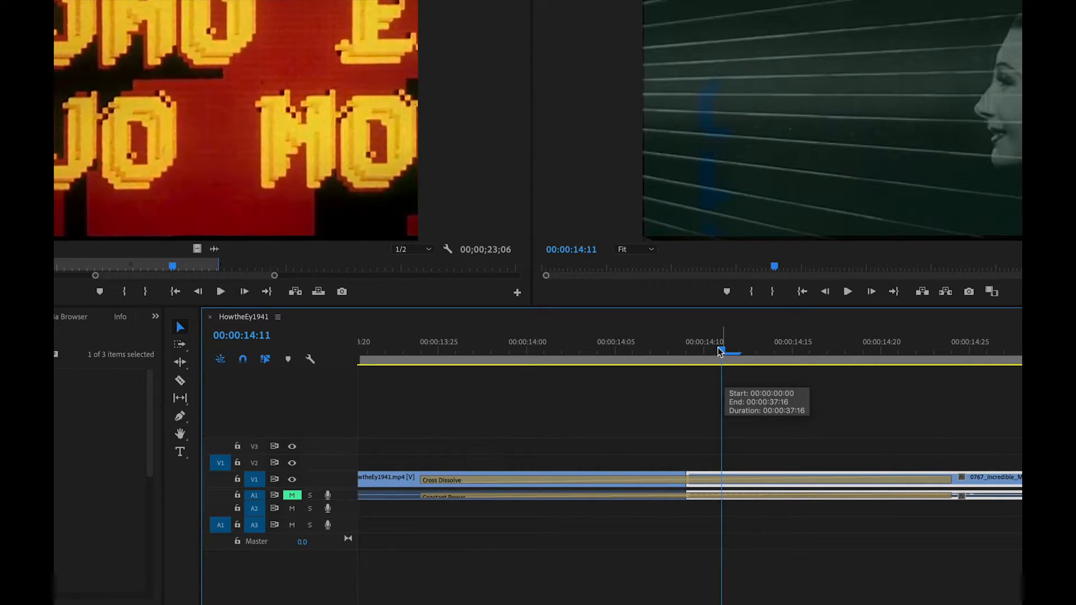
pyautogui.moveTo(720, 348); pyautogui.dragTo(439, 358)
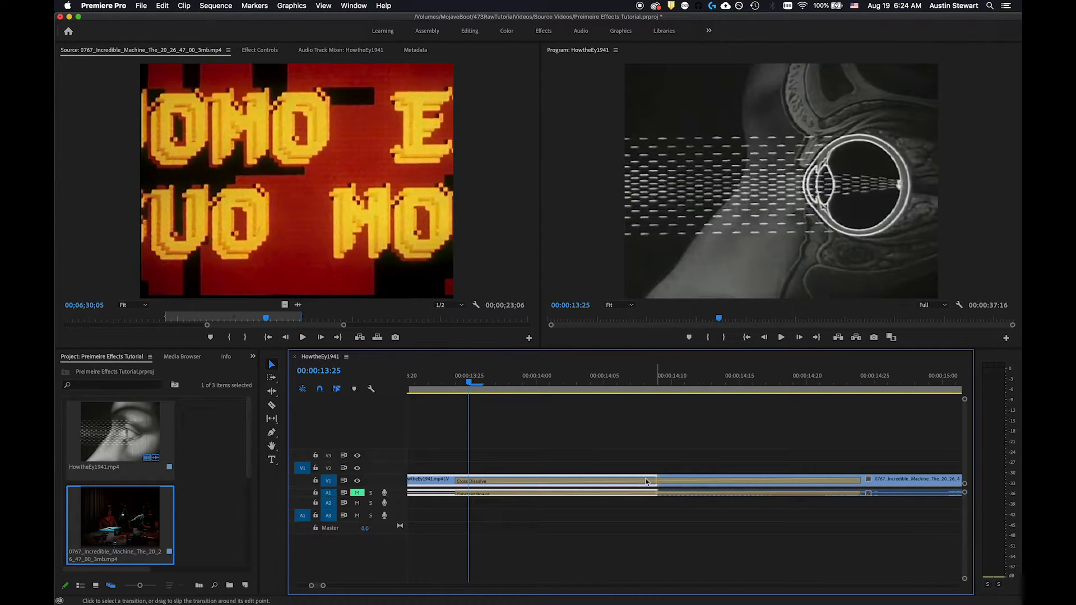
pyautogui.press('space')
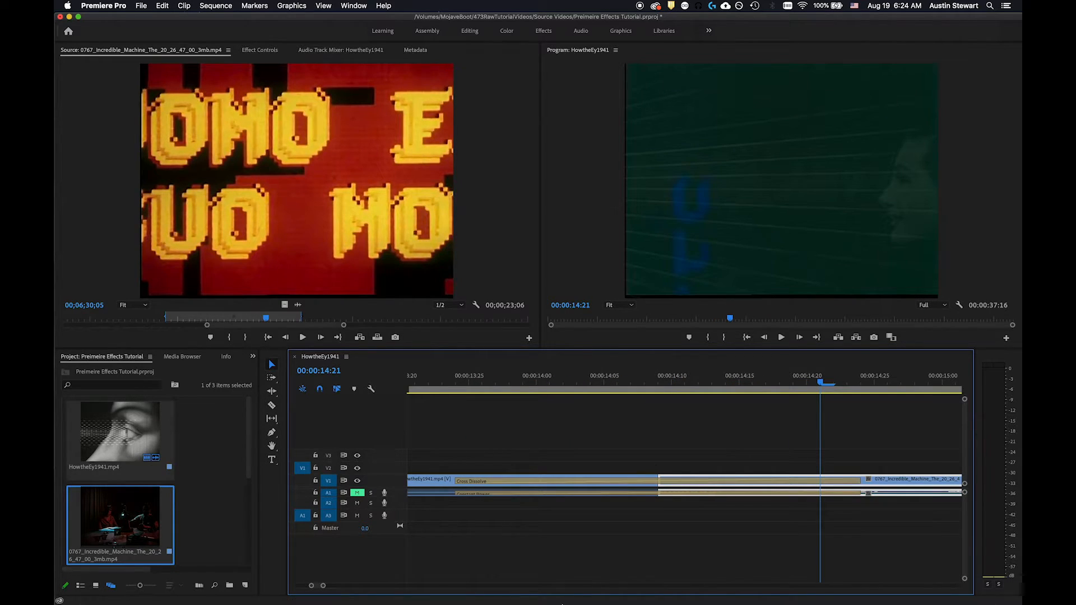
pyautogui.moveTo(322, 586); pyautogui.dragTo(330, 587)
pyautogui.moveTo(684, 380); pyautogui.dragTo(512, 396)
pyautogui.press('space')
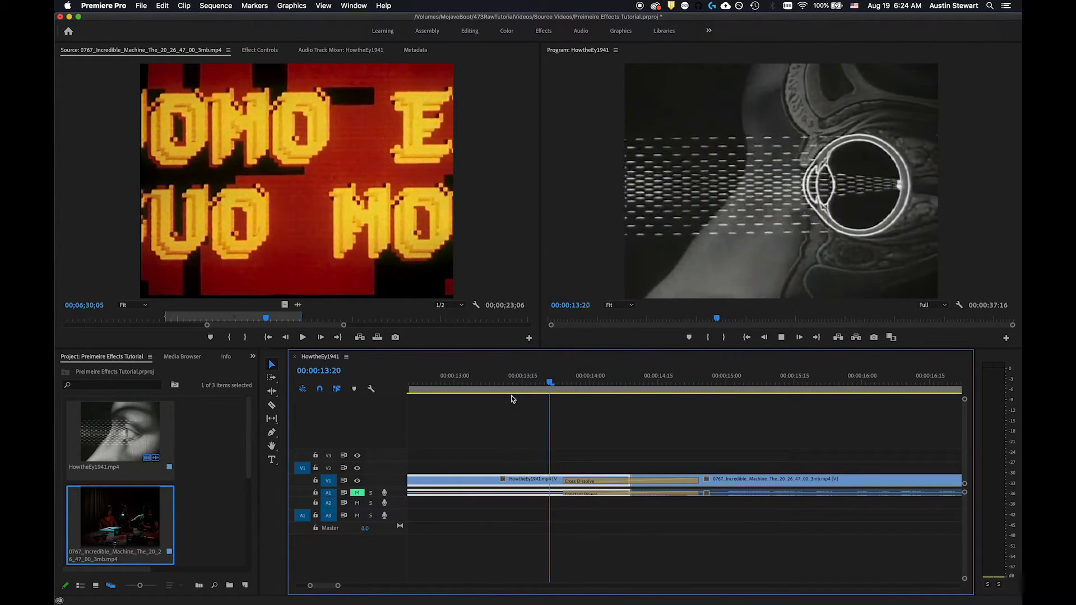
pyautogui.press('space')
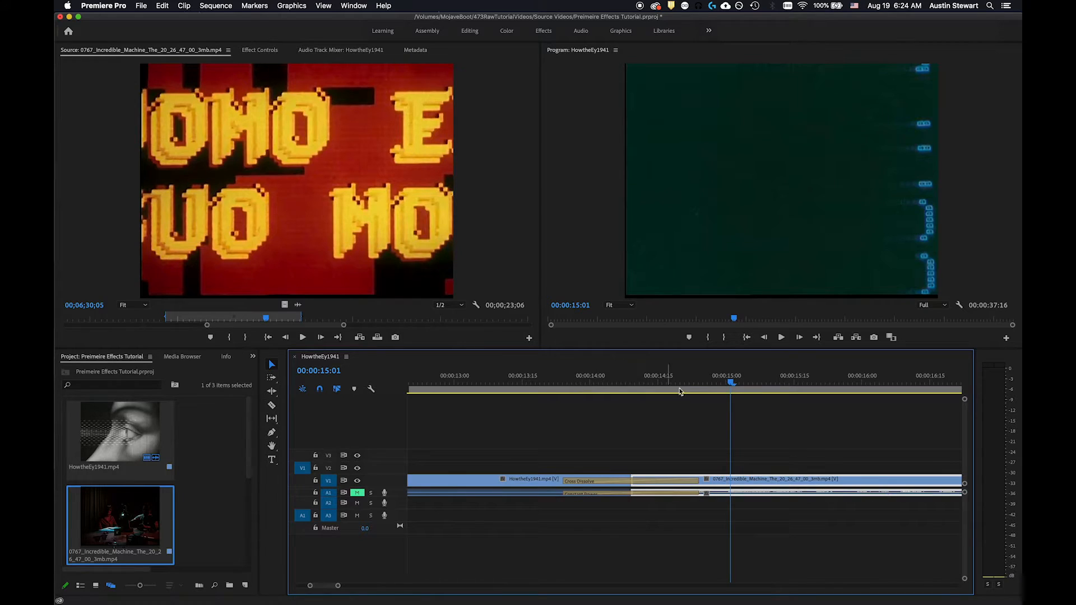
pyautogui.moveTo(730, 384); pyautogui.dragTo(661, 385)
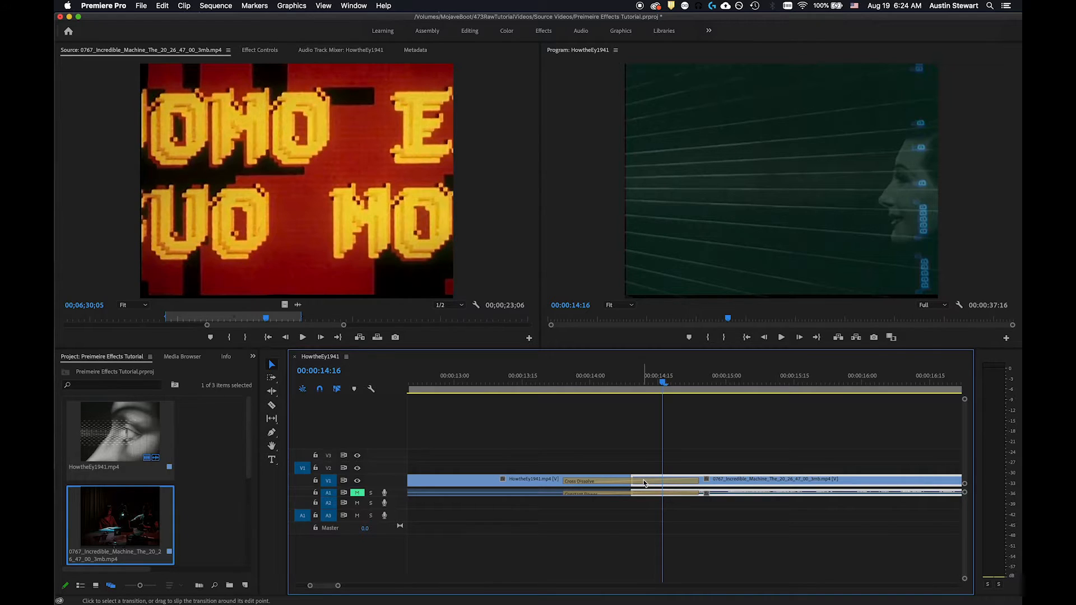
# Step: Slide the Cross Dissolve about 15 frames earlier so it ends at the cut, and play through it
pyautogui.click(645, 483)
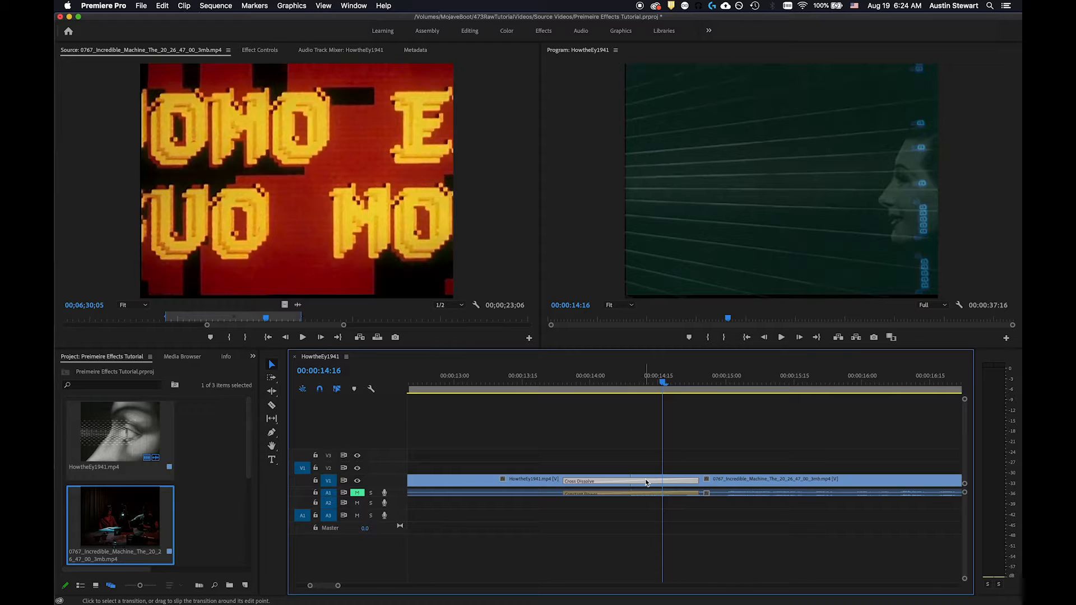
pyautogui.click(645, 481)
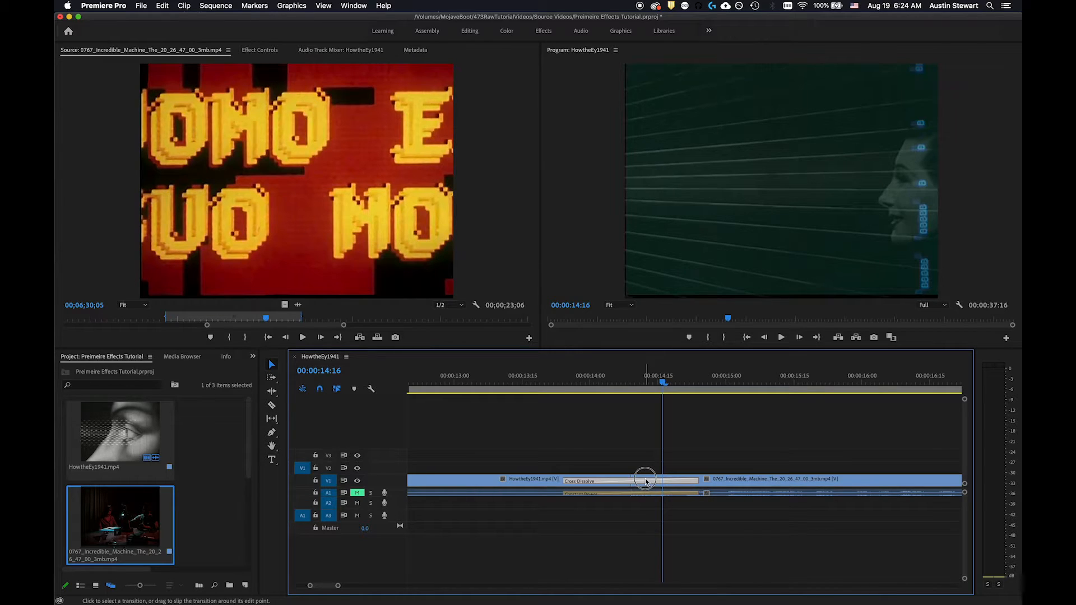
pyautogui.moveTo(646, 481); pyautogui.dragTo(579, 481)
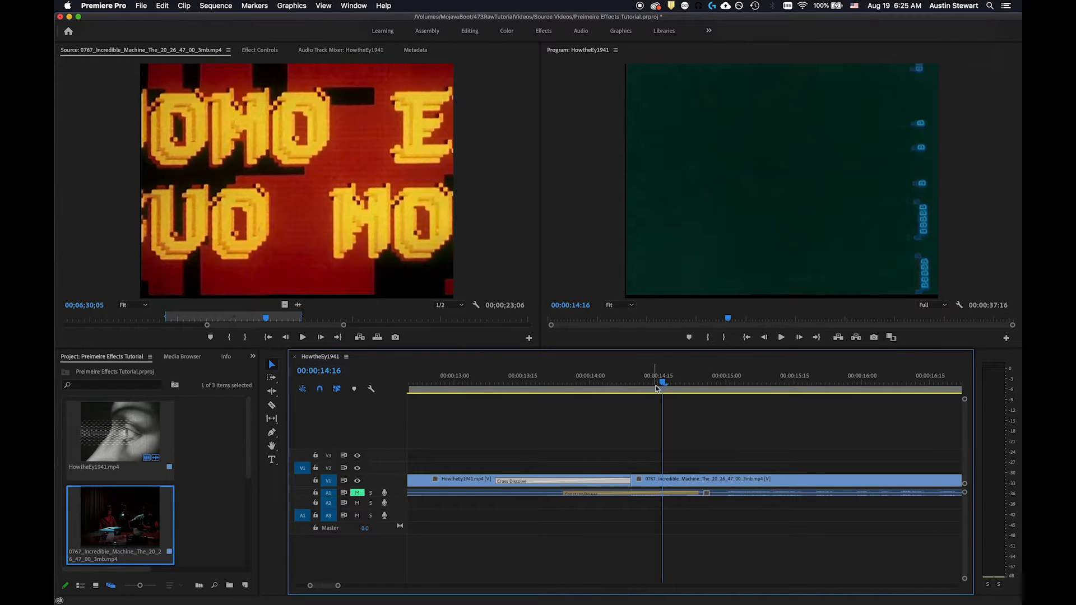
pyautogui.moveTo(661, 382); pyautogui.dragTo(501, 382)
pyautogui.press('space')
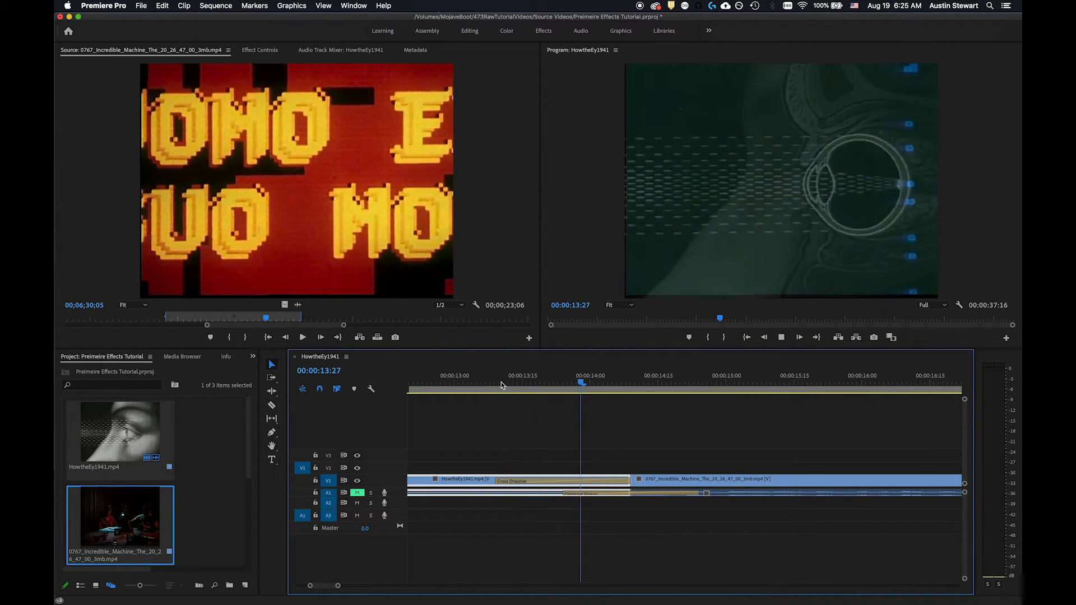
pyautogui.press('space')
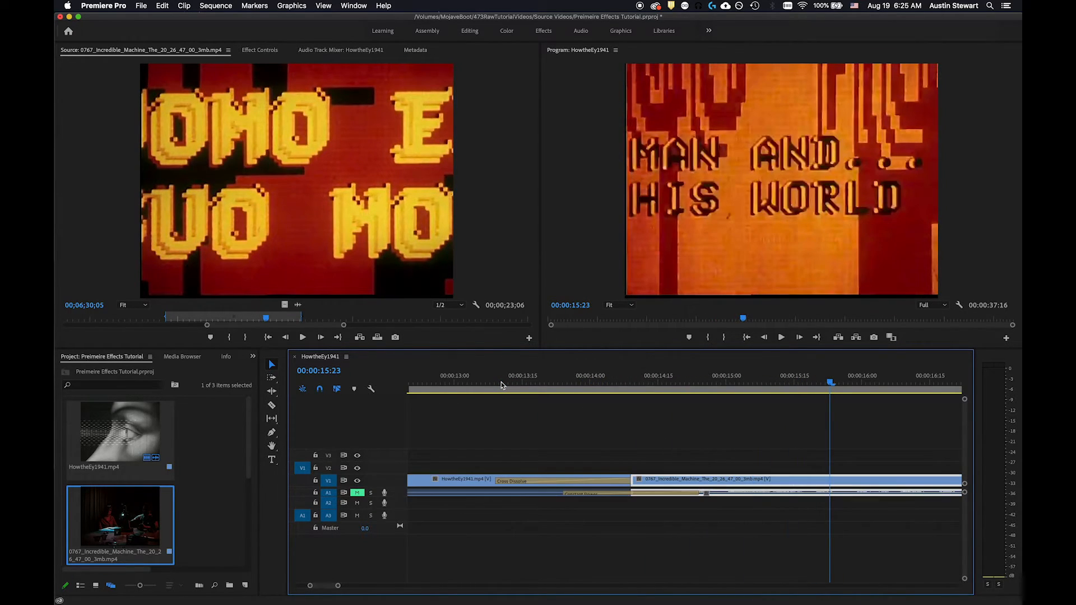
# Step: Slide the Cross Dissolve about 3 frames later so it slightly overlaps the second clip, and play through it
pyautogui.moveTo(830, 382); pyautogui.dragTo(621, 386)
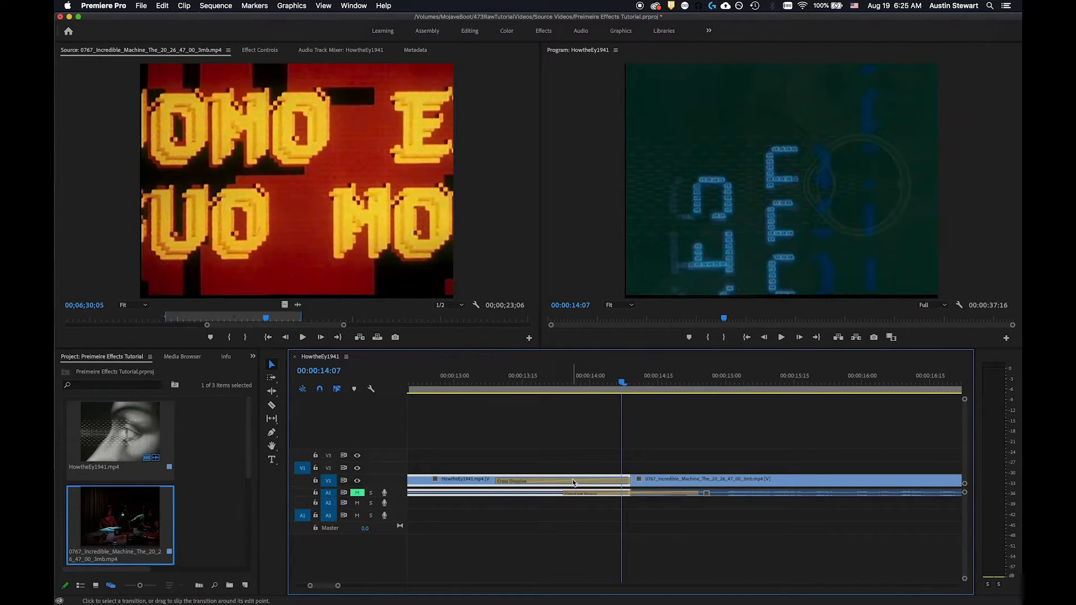
pyautogui.moveTo(572, 480); pyautogui.dragTo(586, 481)
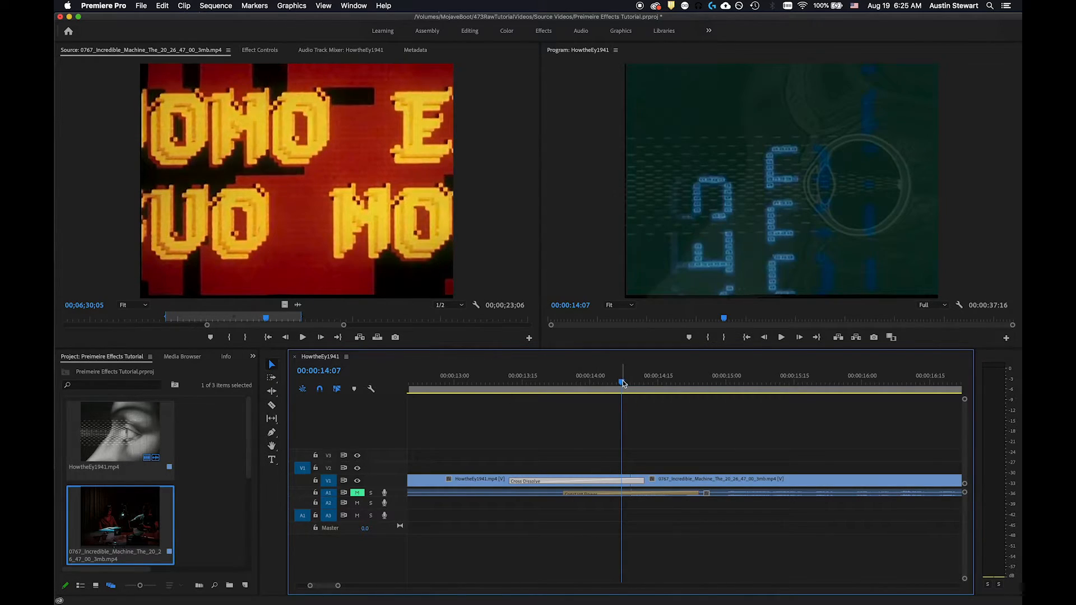
pyautogui.moveTo(623, 384); pyautogui.dragTo(509, 401)
pyautogui.press('space')
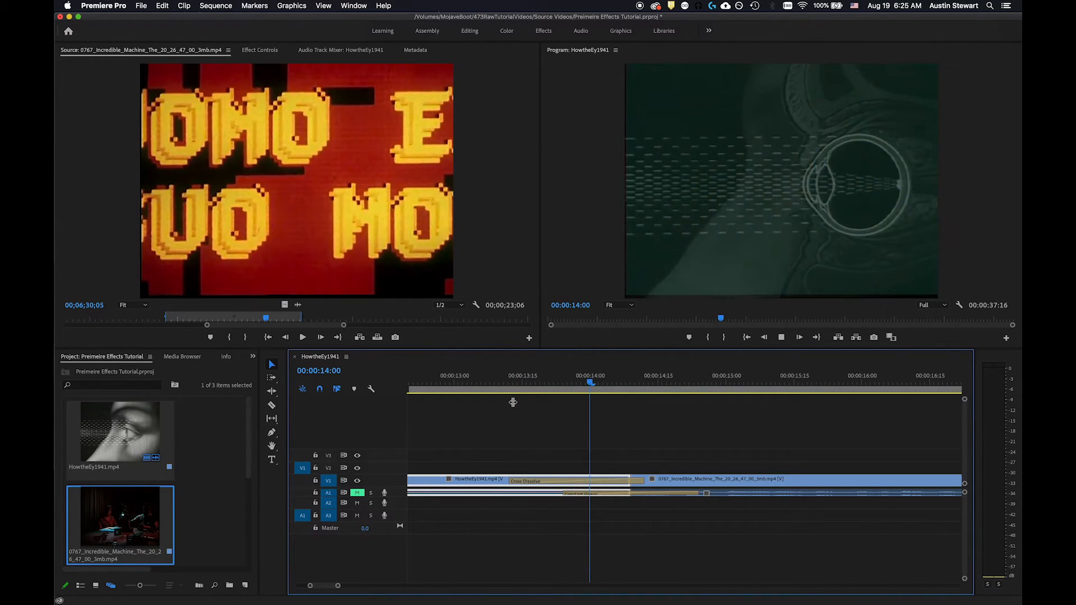
pyautogui.press('space')
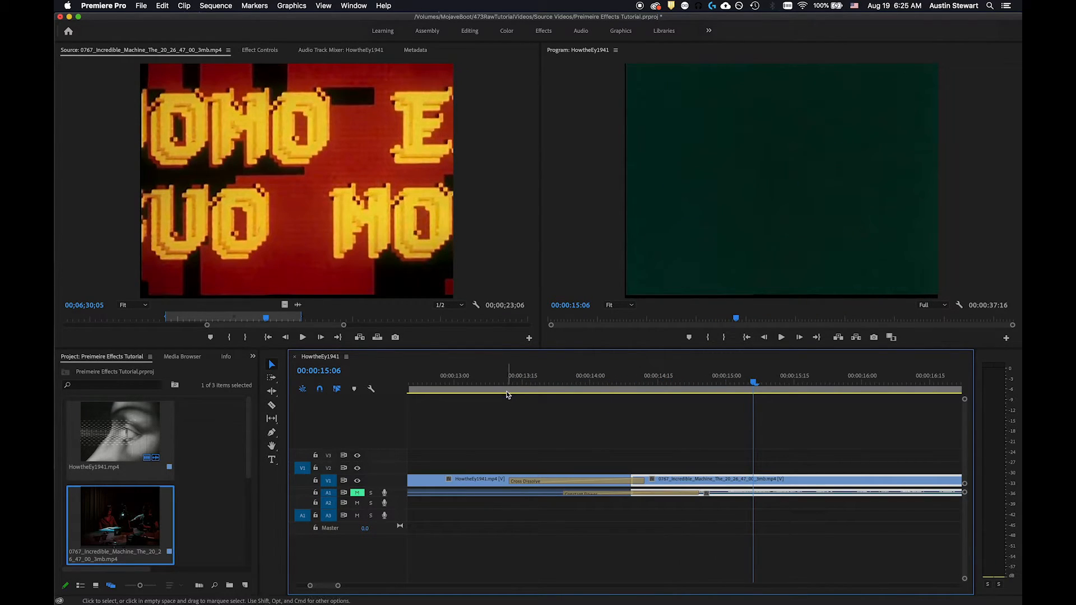
# Step: Play and scrub through the Cross Dissolve between the two clips, stopping near the cut at about 00:00:14:08
pyautogui.click(506, 385)
pyautogui.press('space')
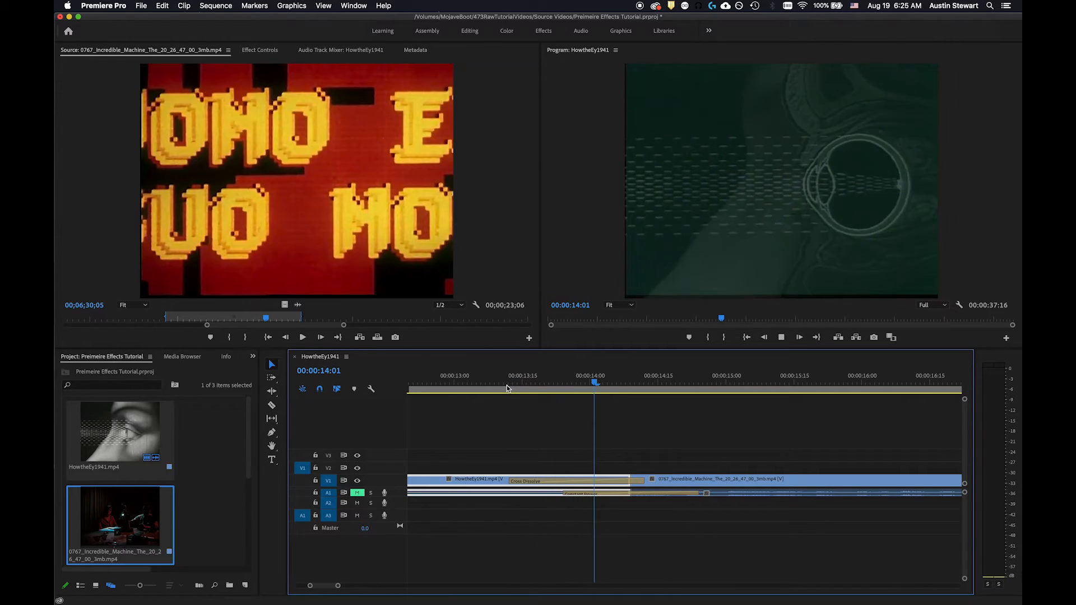
pyautogui.press('space')
pyautogui.moveTo(713, 382); pyautogui.dragTo(626, 385)
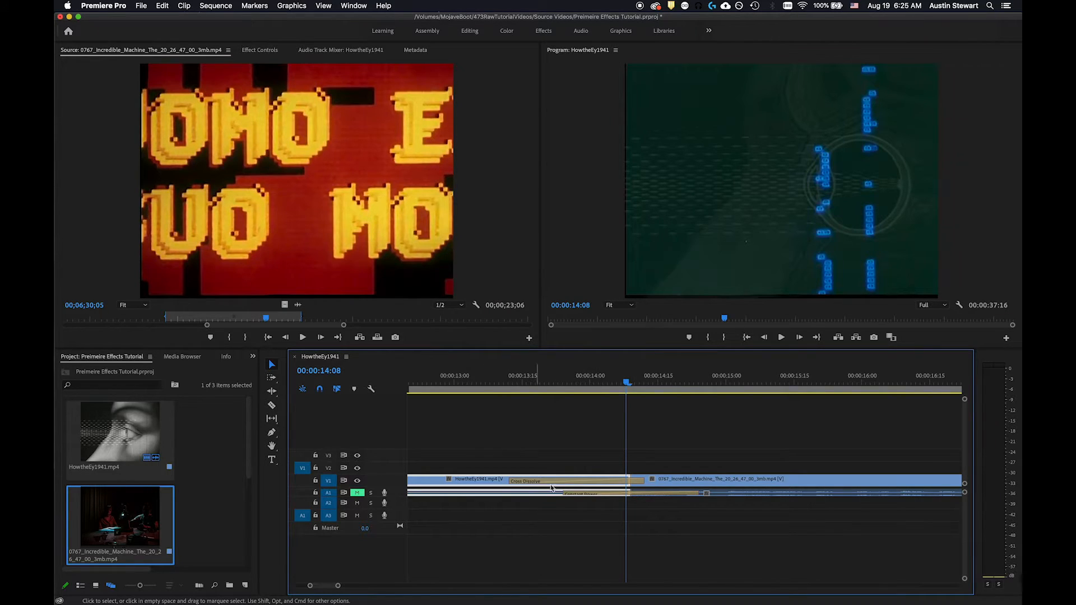
# Step: Lengthen the Cross Dissolve to about 00:00:02:18 by stretching its end further into the second clip, and play through it
pyautogui.click(572, 481)
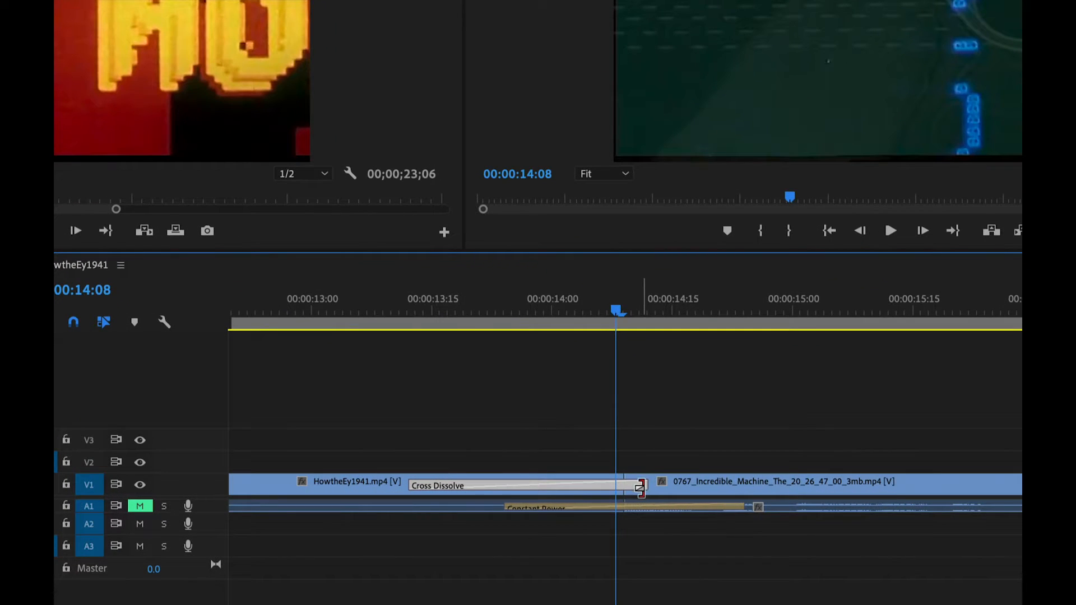
pyautogui.moveTo(642, 485); pyautogui.dragTo(837, 482)
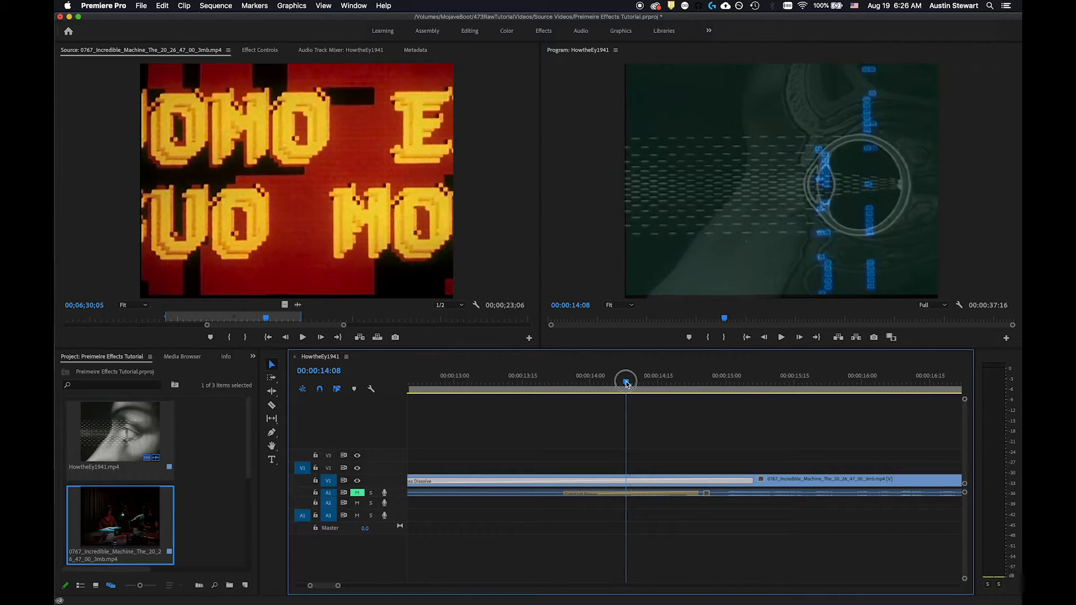
pyautogui.moveTo(627, 382); pyautogui.dragTo(424, 370)
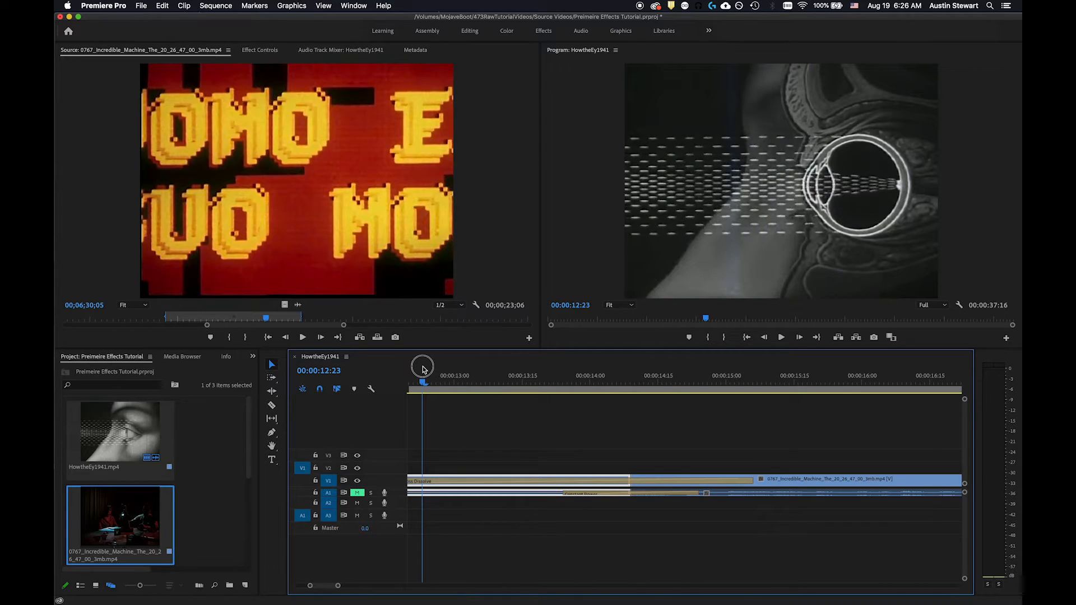
pyautogui.press('space')
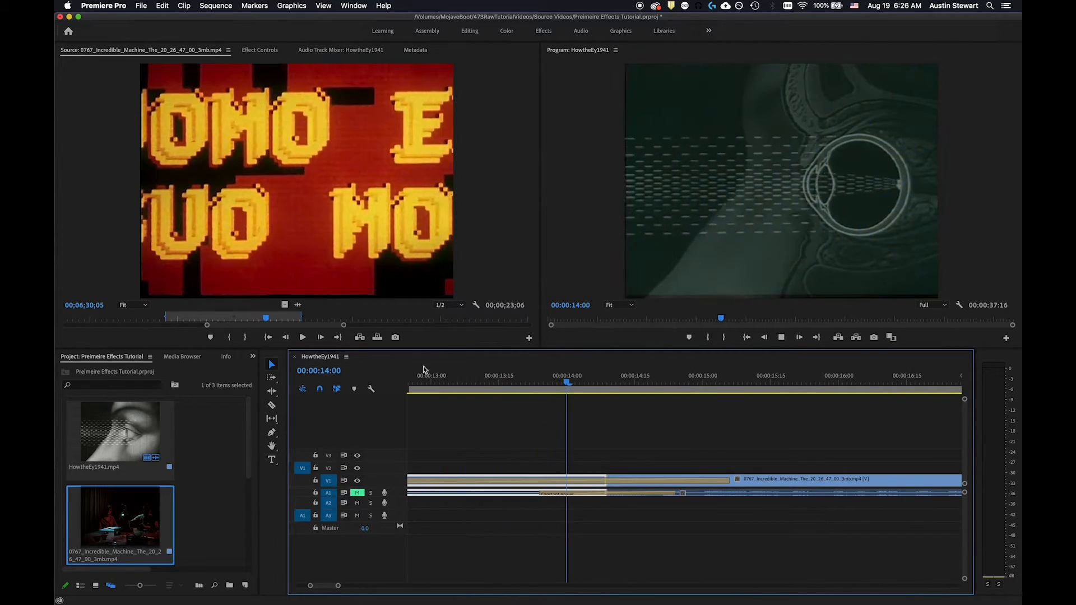
pyautogui.press('space')
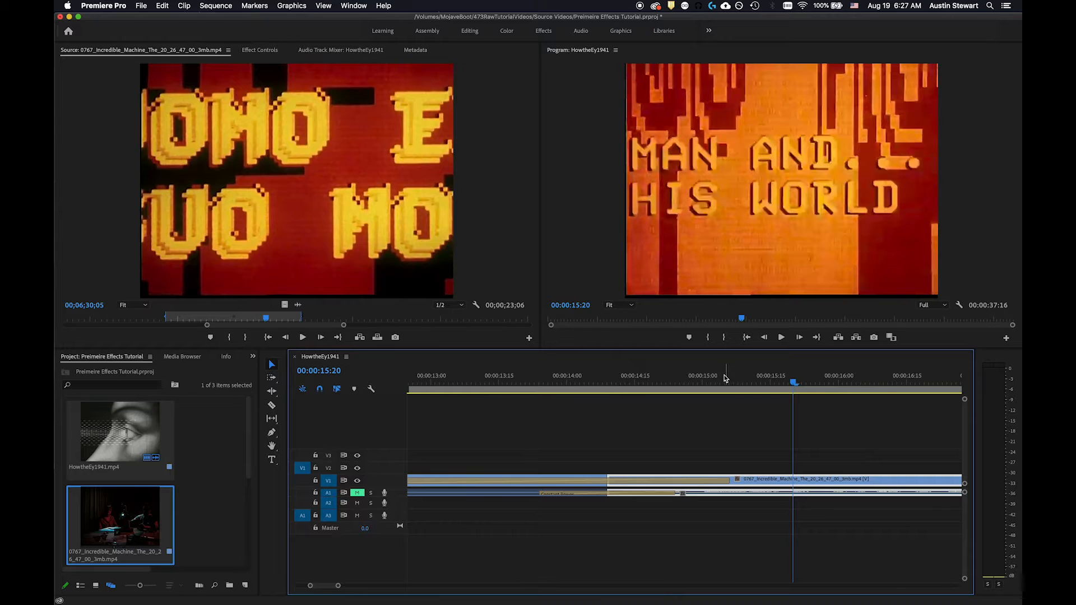
# Step: Open the Cross Dissolve's effect settings, extend it to about 00:00:03:19, and shift it to start near 00:00:13:00
pyautogui.moveTo(794, 386); pyautogui.dragTo(603, 377)
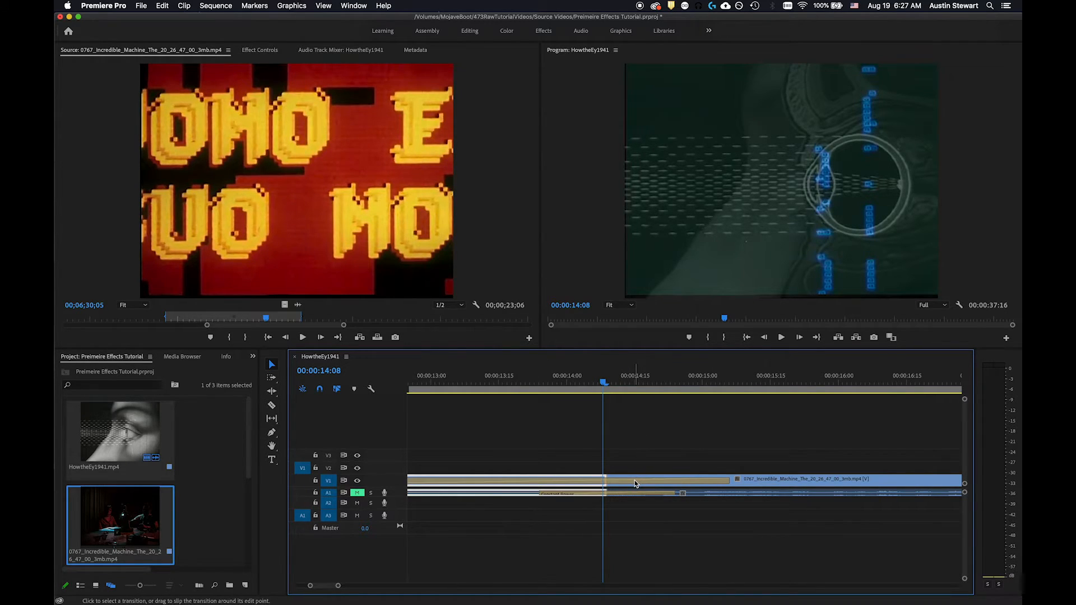
pyautogui.moveTo(634, 480)
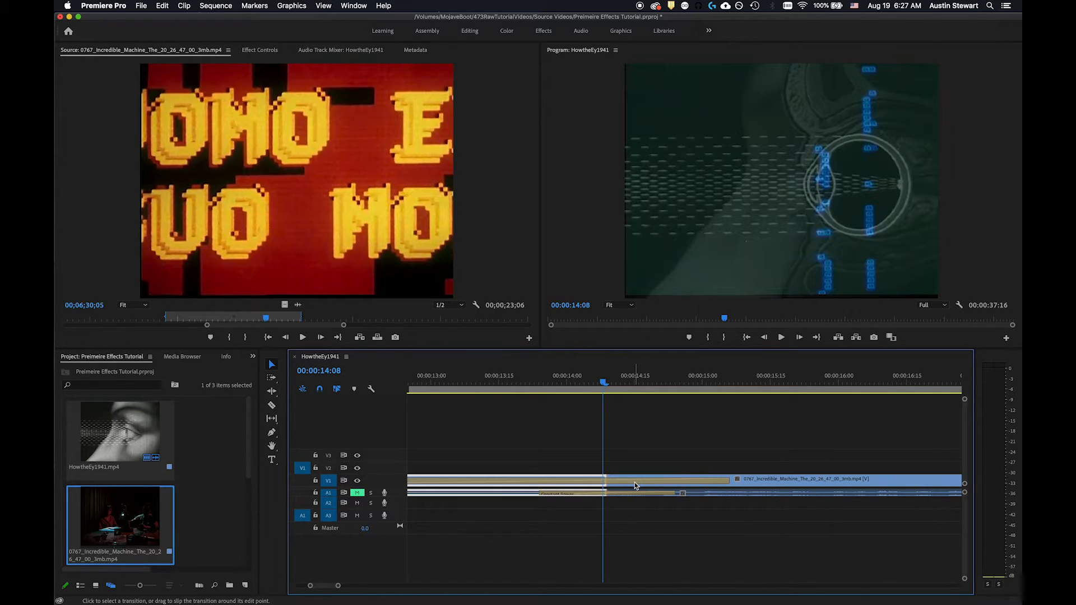
pyautogui.click(635, 483)
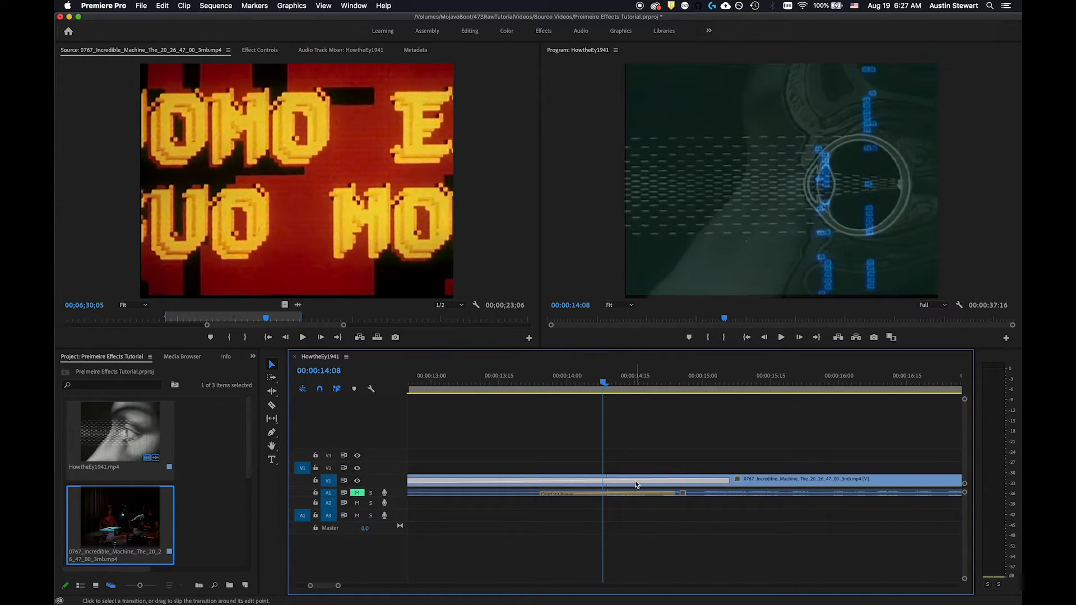
pyautogui.moveTo(635, 484)
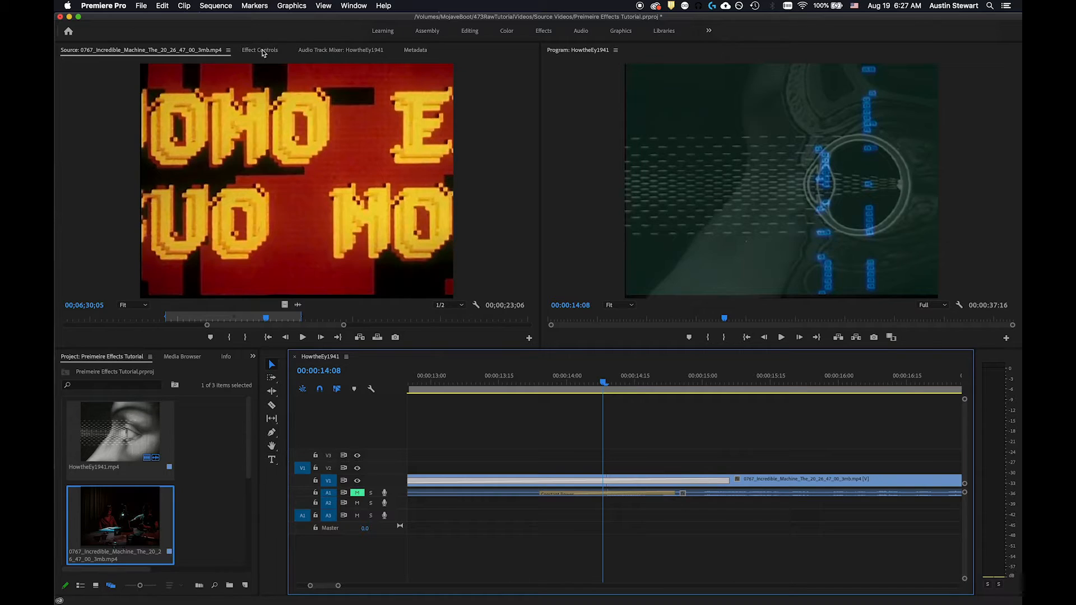
pyautogui.click(262, 52)
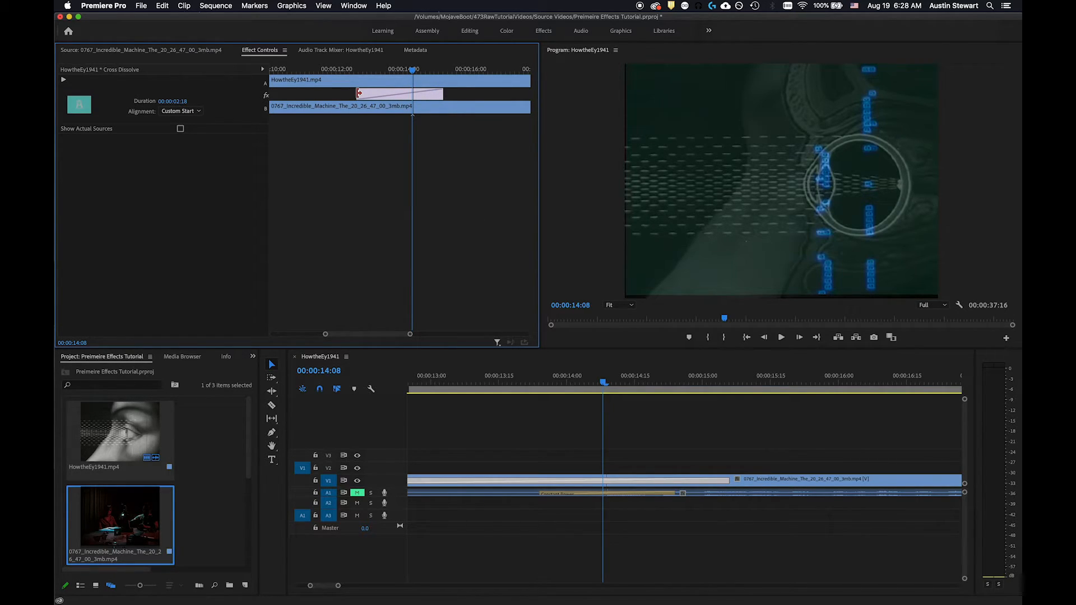
pyautogui.moveTo(395, 97); pyautogui.dragTo(490, 92)
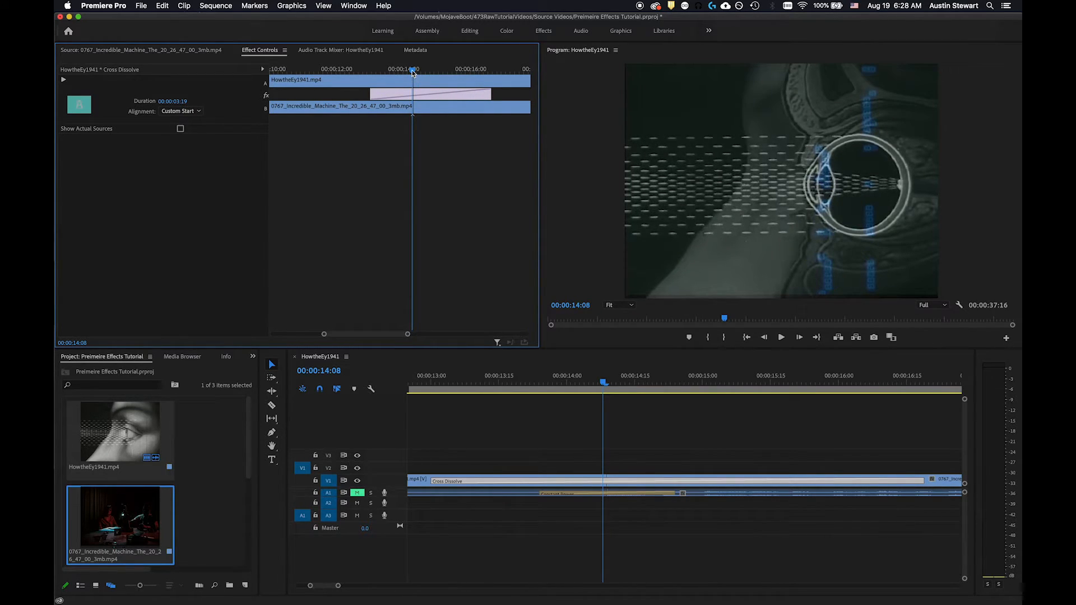
# Step: Scrub through the lengthened Cross Dissolve to check how the first clip fades into the second
pyautogui.moveTo(412, 71); pyautogui.dragTo(477, 80)
pyautogui.moveTo(484, 80); pyautogui.dragTo(465, 84)
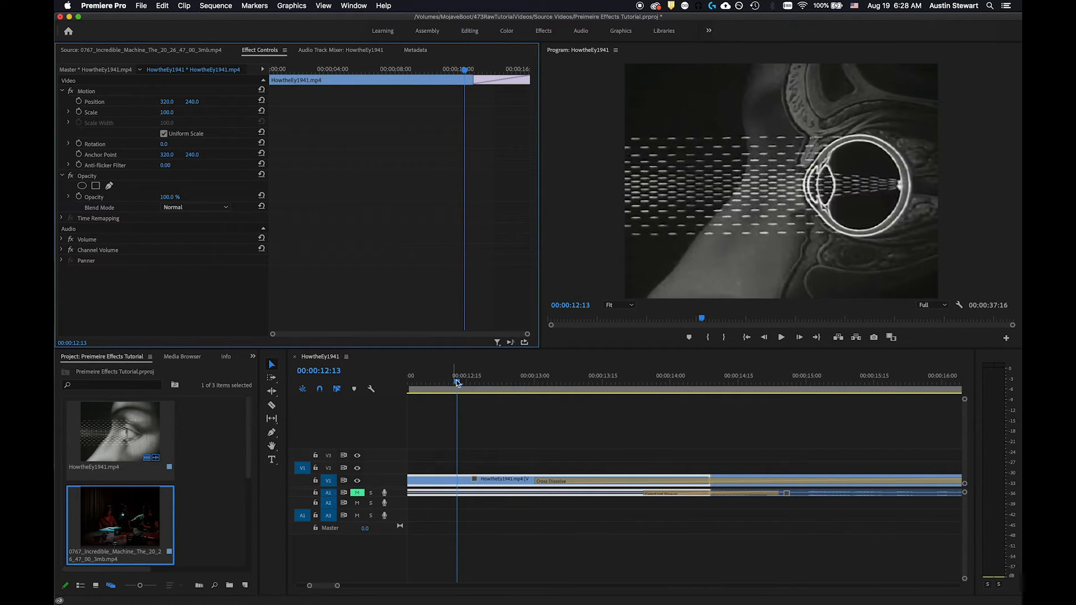
pyautogui.moveTo(456, 380); pyautogui.dragTo(541, 394)
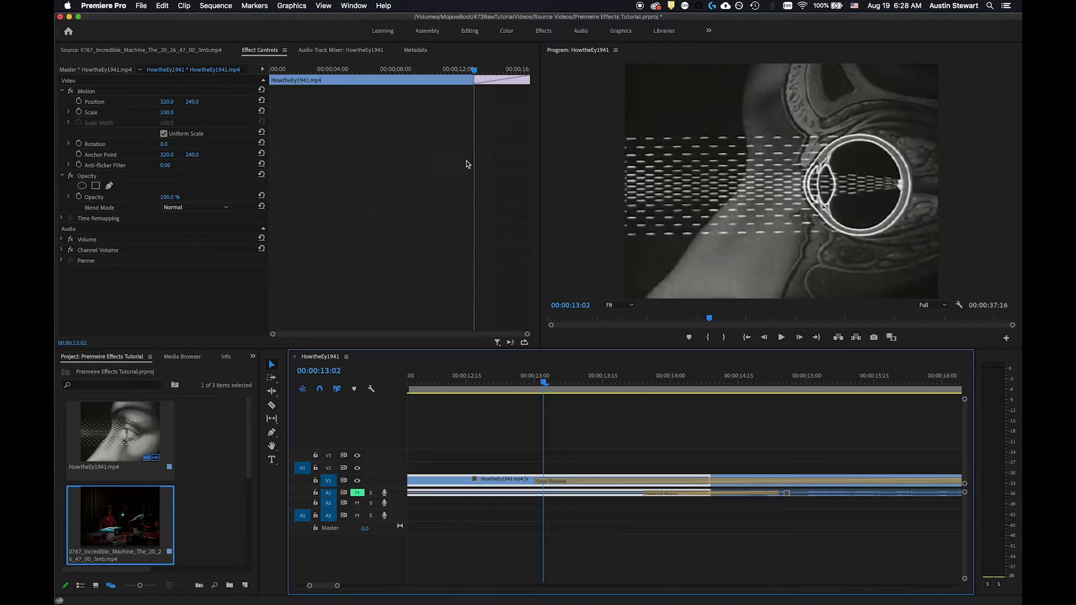
pyautogui.moveTo(527, 334); pyautogui.dragTo(489, 334)
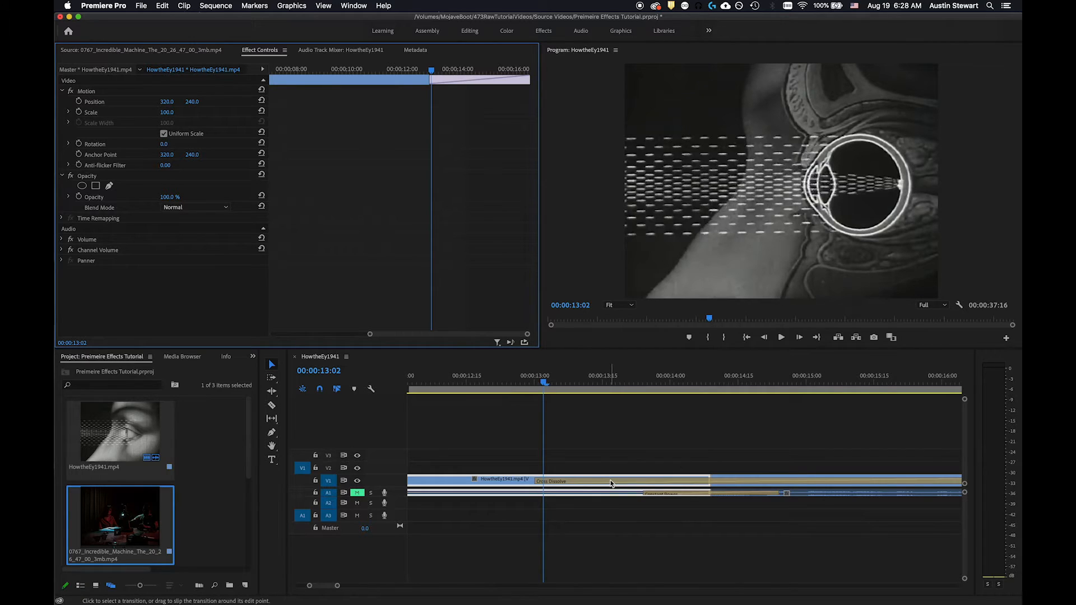
# Step: Reselect the Cross Dissolve, give its settings more room, and review the alignment options, keeping Custom Start
pyautogui.click(611, 483)
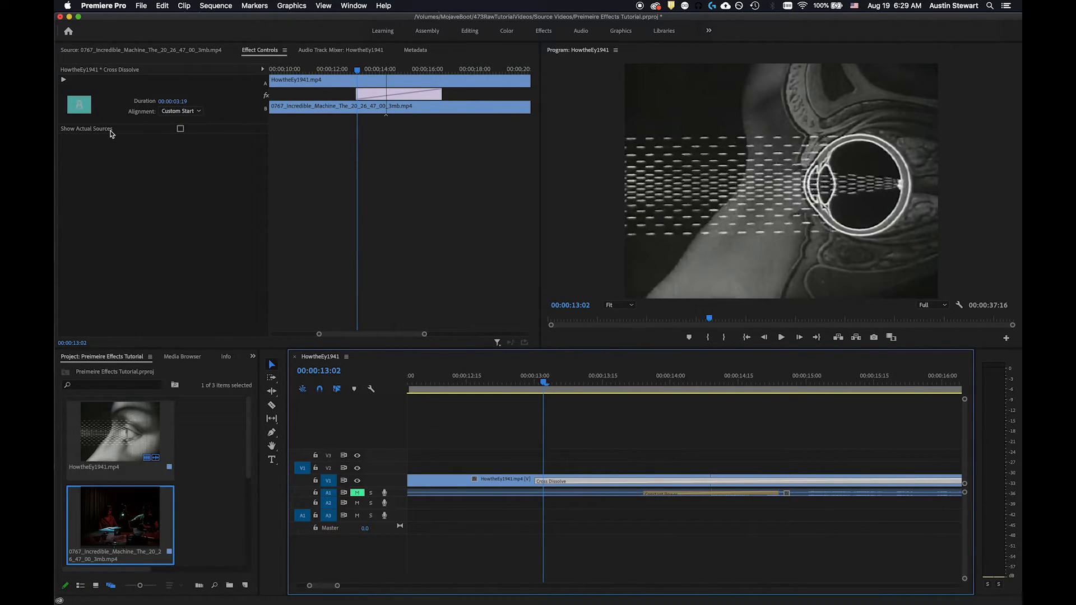
pyautogui.moveTo(268, 146); pyautogui.dragTo(368, 147)
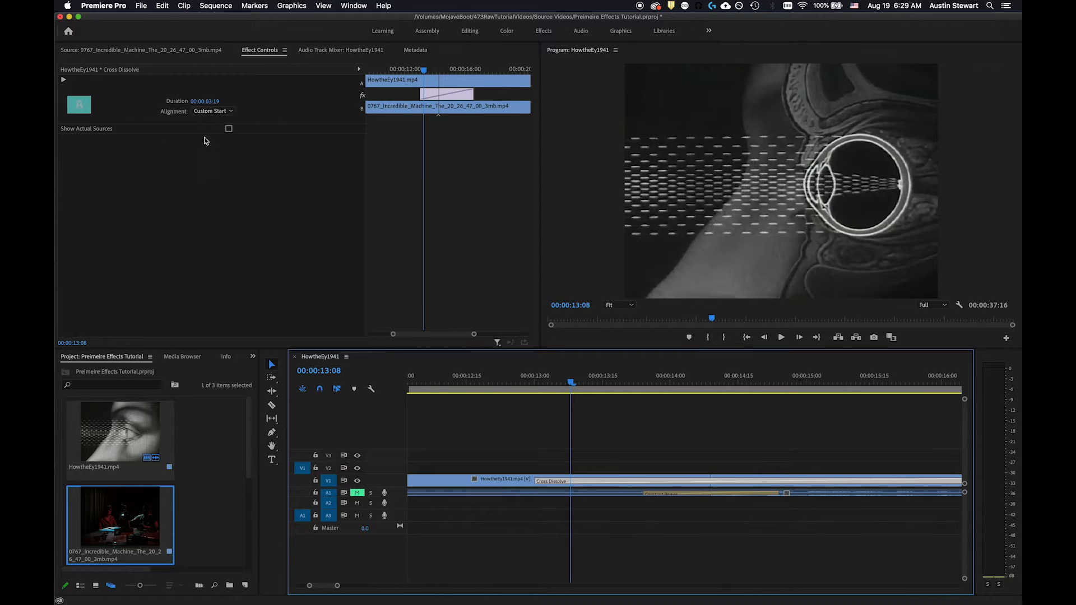
pyautogui.click(223, 112)
pyautogui.click(157, 188)
pyautogui.click(230, 112)
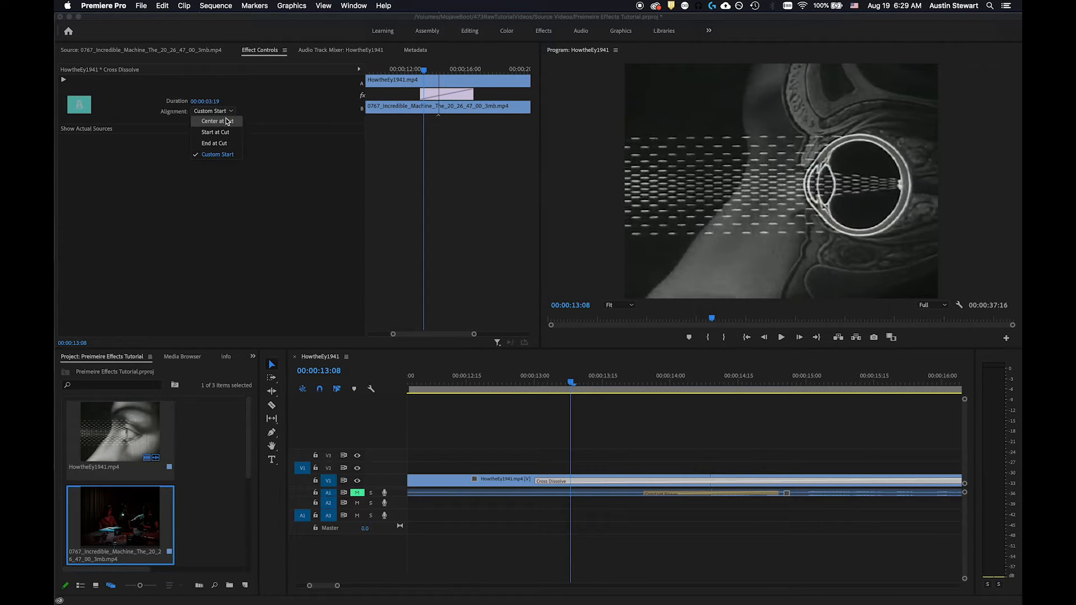
pyautogui.click(220, 155)
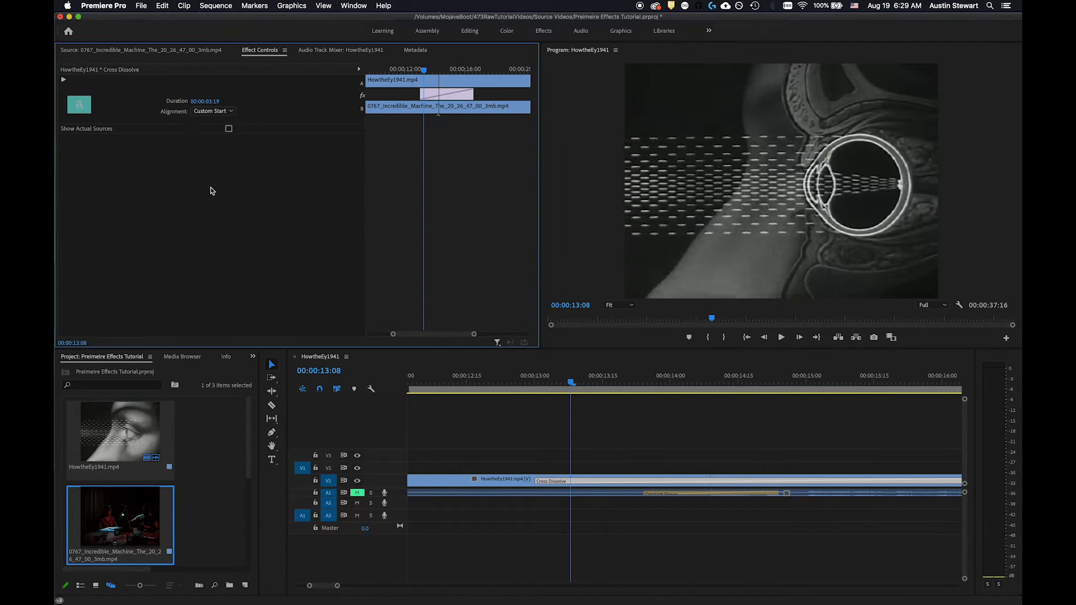
# Step: Turn on Show Actual Sources for the Cross Dissolve, and collapse and restore its effect timeline view
pyautogui.click(229, 130)
pyautogui.click(359, 68)
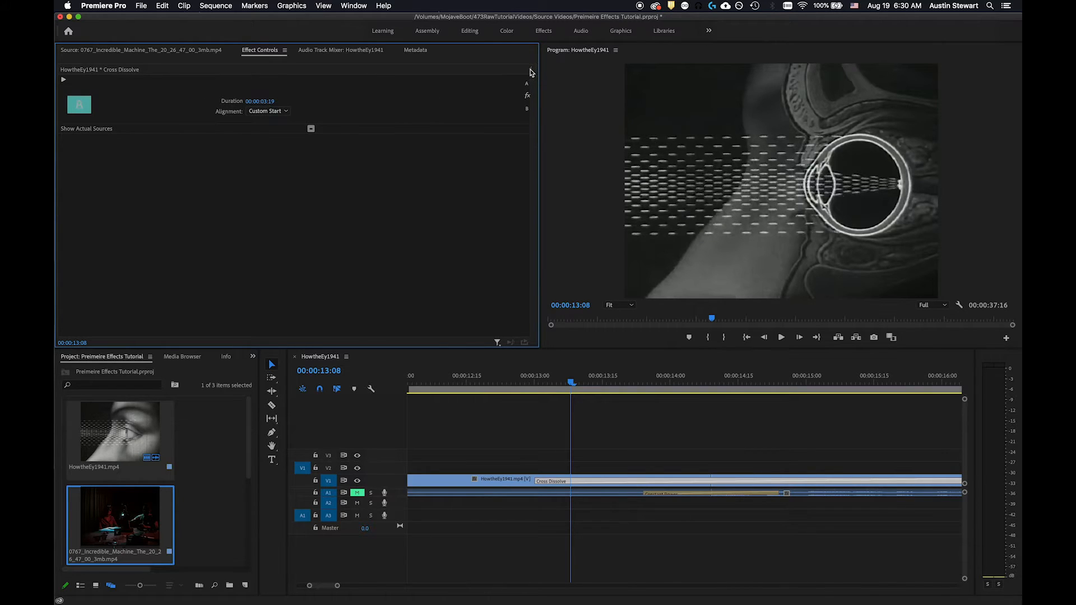
pyautogui.click(530, 70)
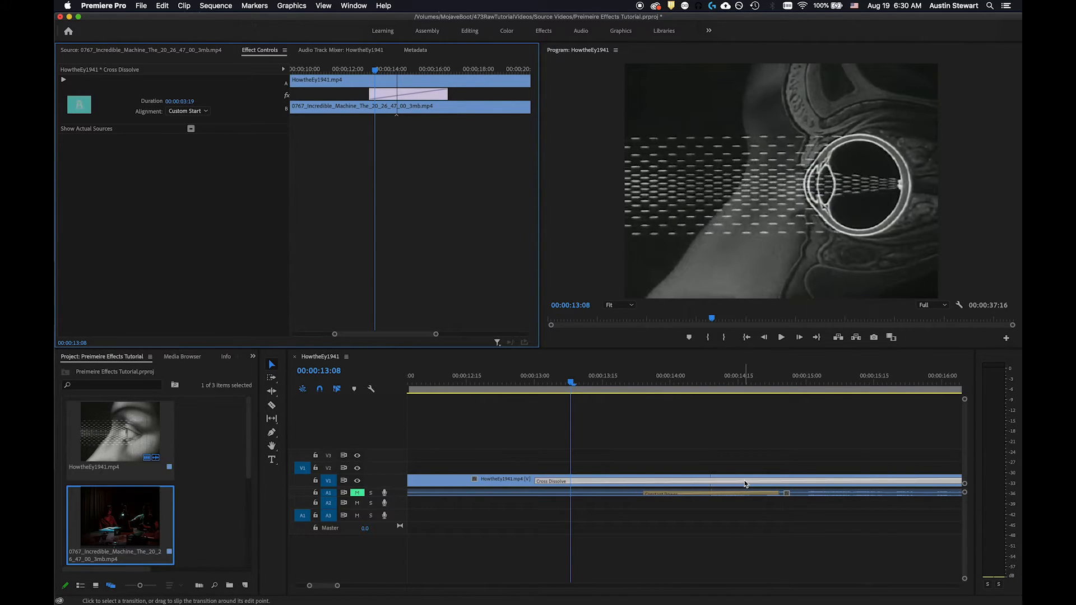
# Step: Delete the Cross Dissolve video transition and the Constant Power audio transition from the cut between the two clips
pyautogui.click(745, 484)
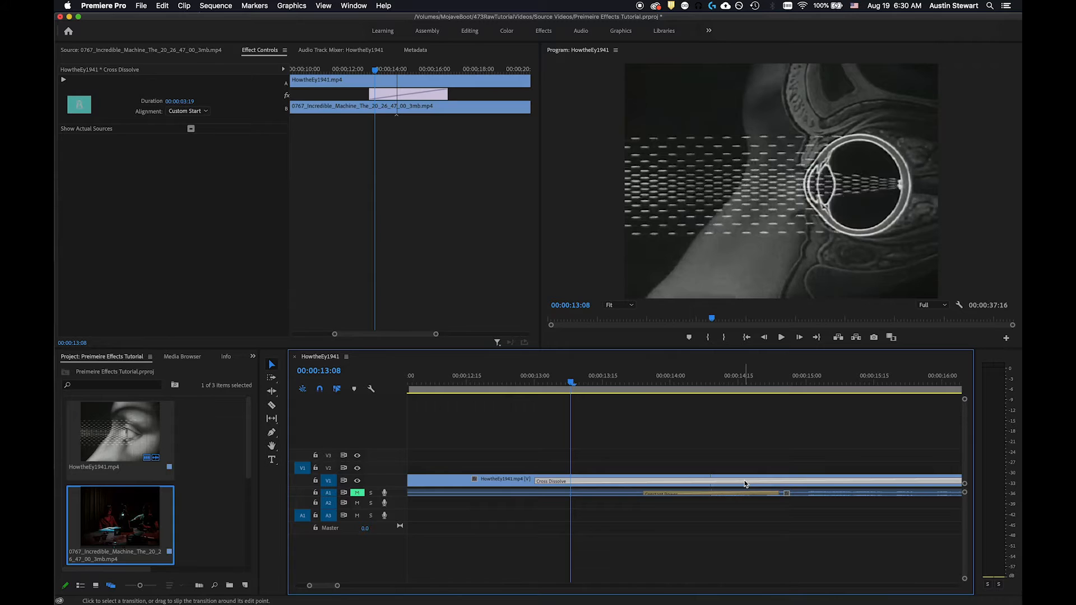
pyautogui.press('Delete')
pyautogui.click(746, 494)
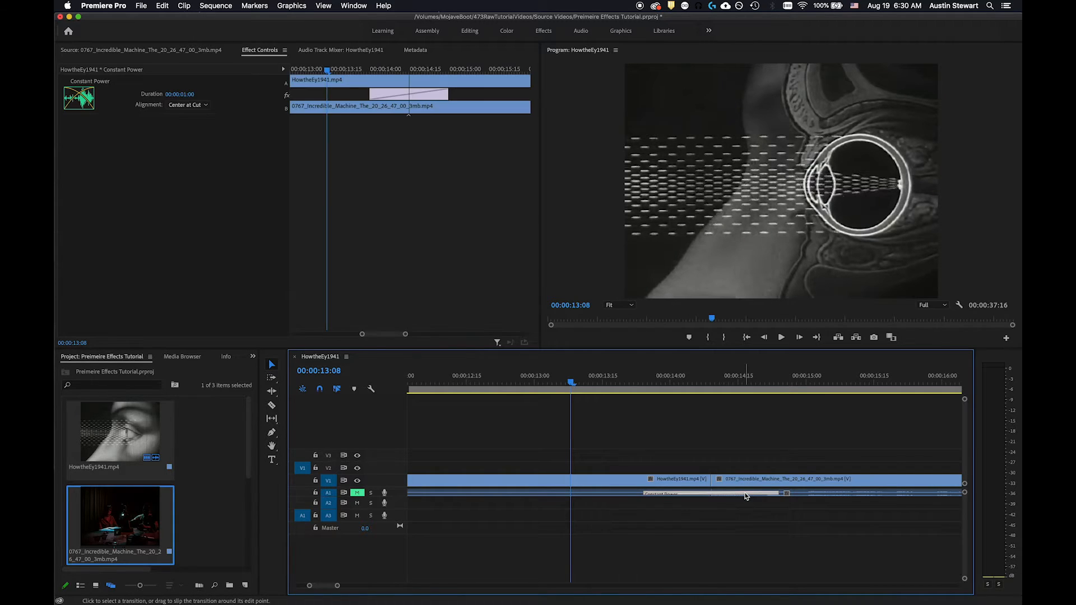
pyautogui.press('Delete')
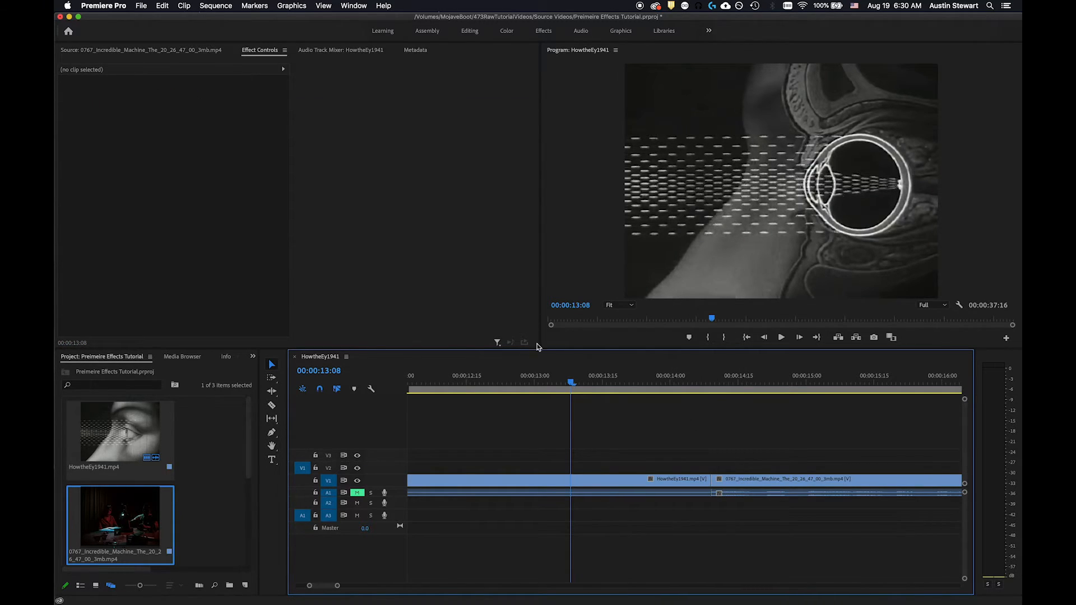
# Step: Scrub across the plain cut between the two clips and park the playhead at 00:00:14:03 in the first clip
pyautogui.moveTo(570, 382); pyautogui.dragTo(725, 381)
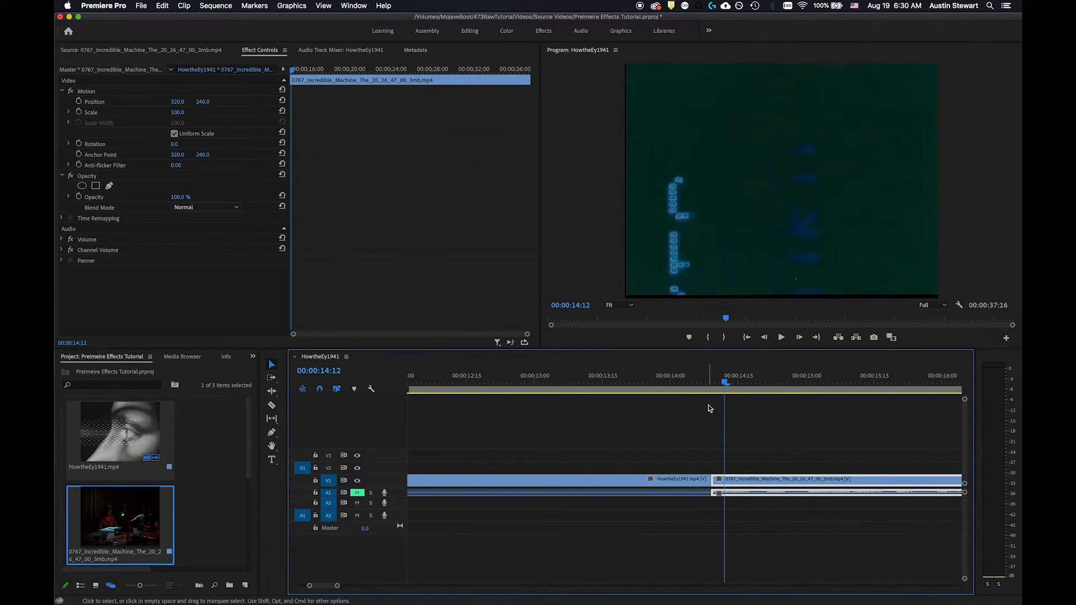
pyautogui.moveTo(723, 383)
pyautogui.mouseDown()
pyautogui.moveTo(705, 385)
pyautogui.moveTo(720, 387)
pyautogui.mouseUp()
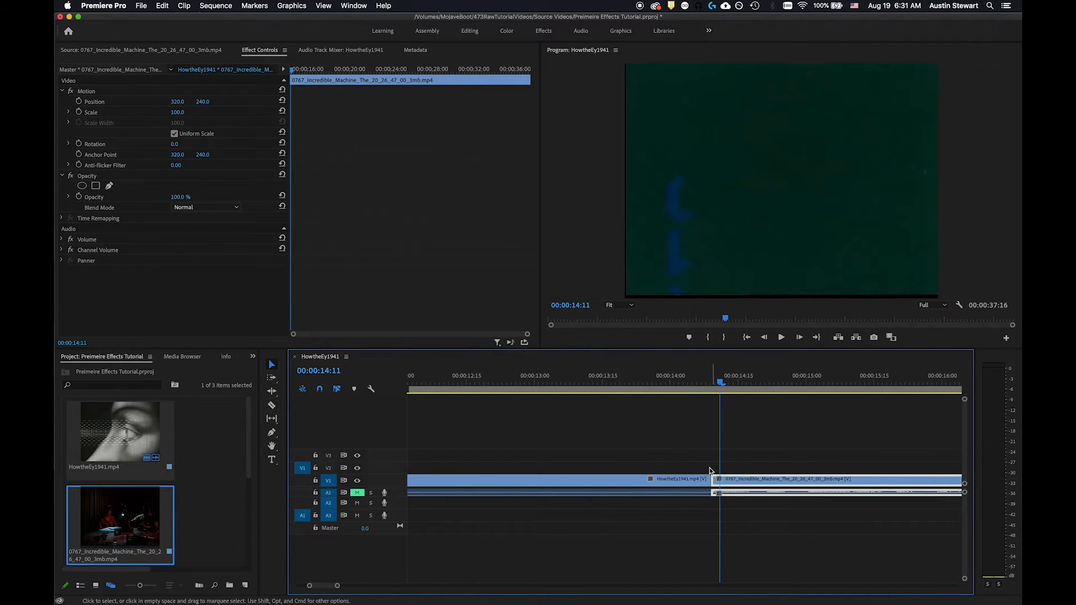
pyautogui.moveTo(722, 382); pyautogui.dragTo(683, 383)
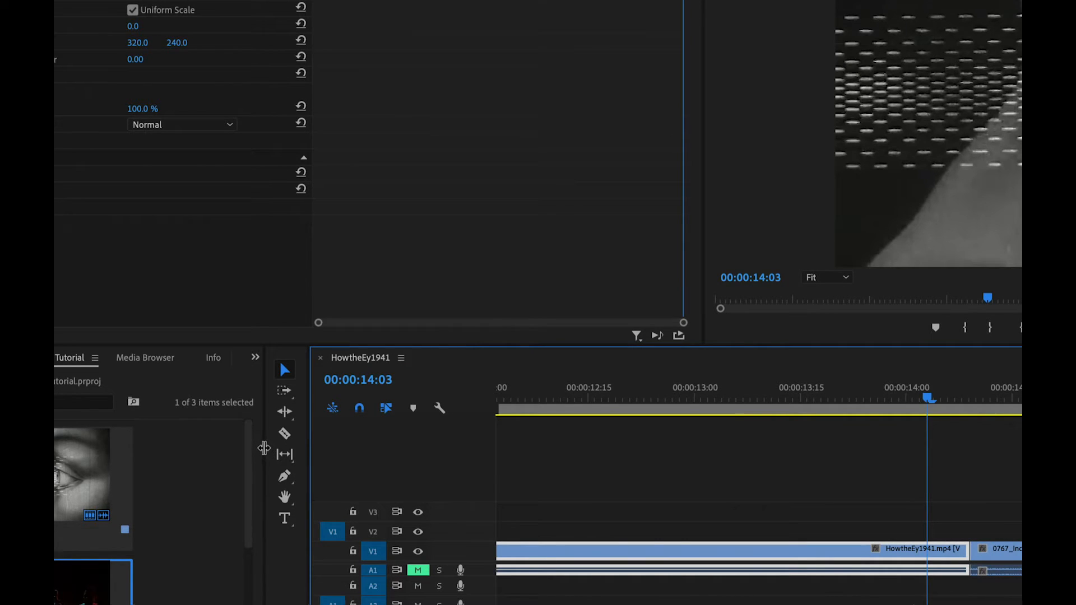
# Step: Bring up the Effects library with more room for it, and expand Video Transitions to list the Dissolve transitions, leaving Immersive Video collapsed
pyautogui.moveTo(269, 442); pyautogui.dragTo(315, 439)
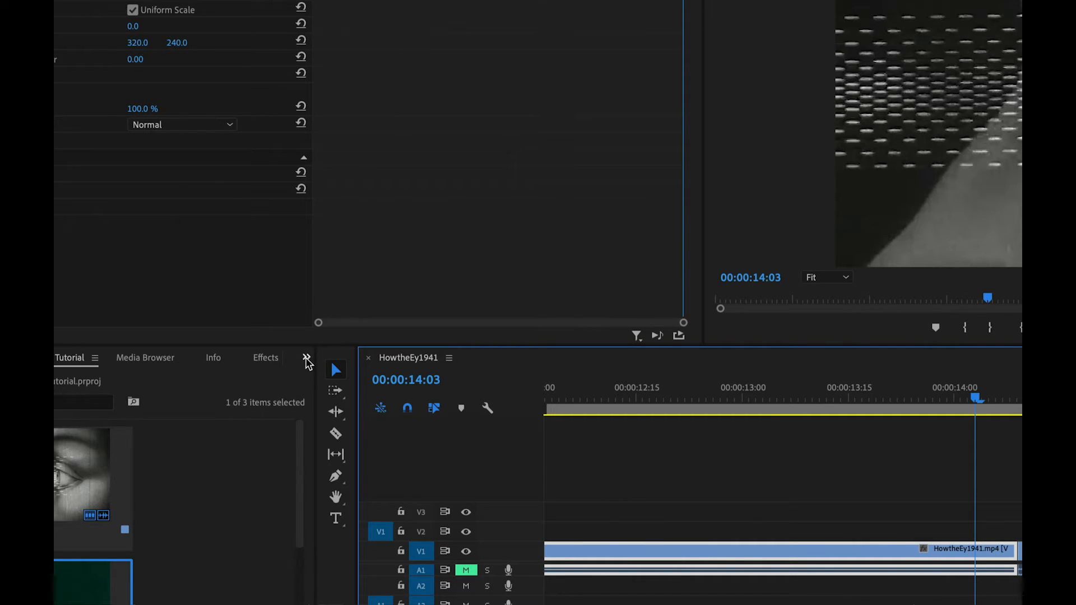
pyautogui.click(306, 358)
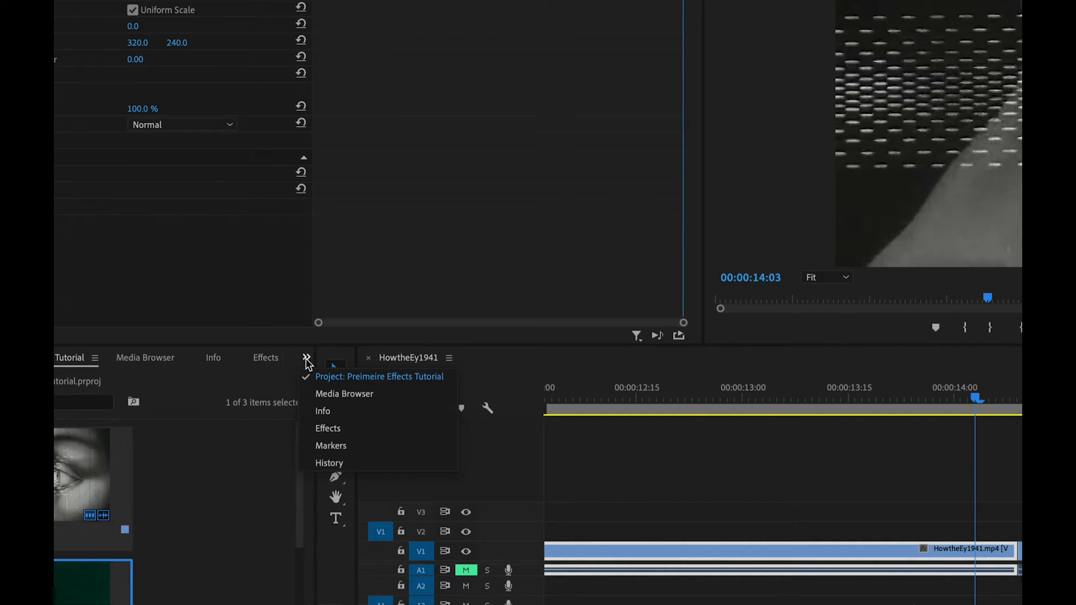
pyautogui.click(329, 430)
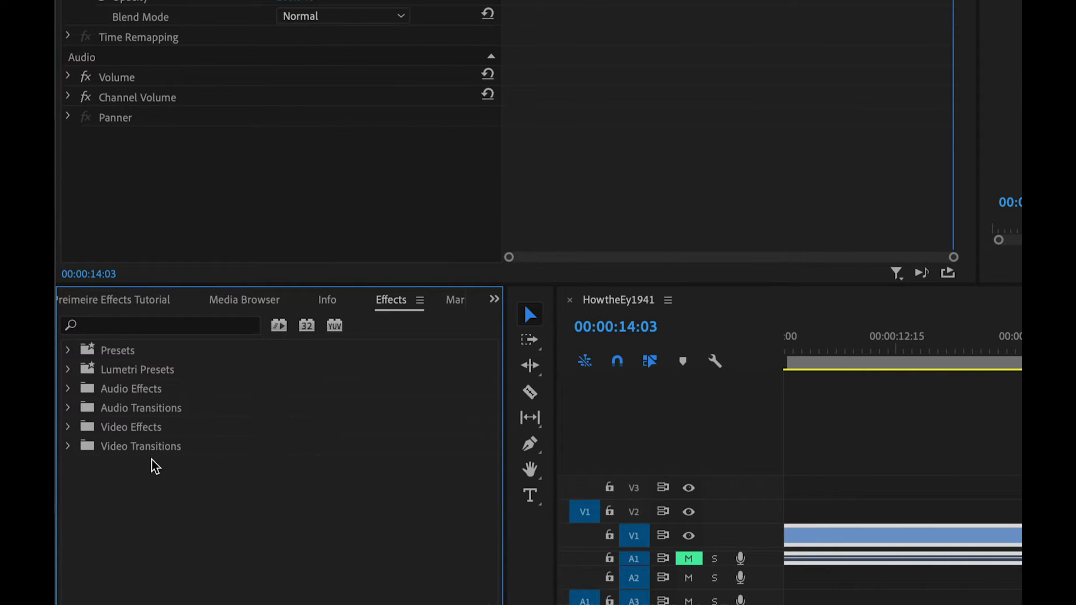
pyautogui.click(66, 447)
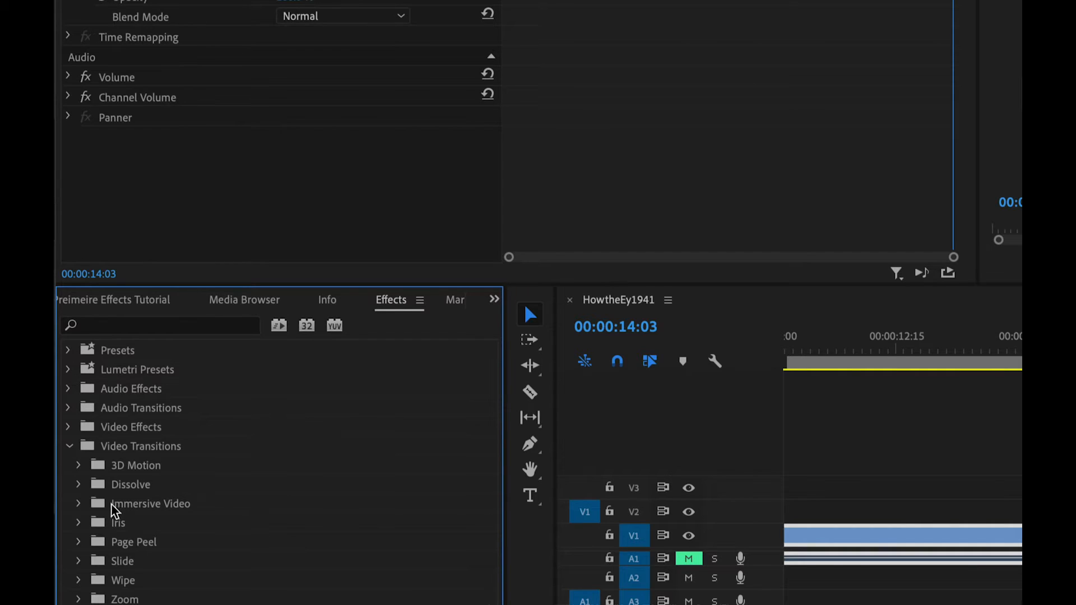
pyautogui.click(77, 504)
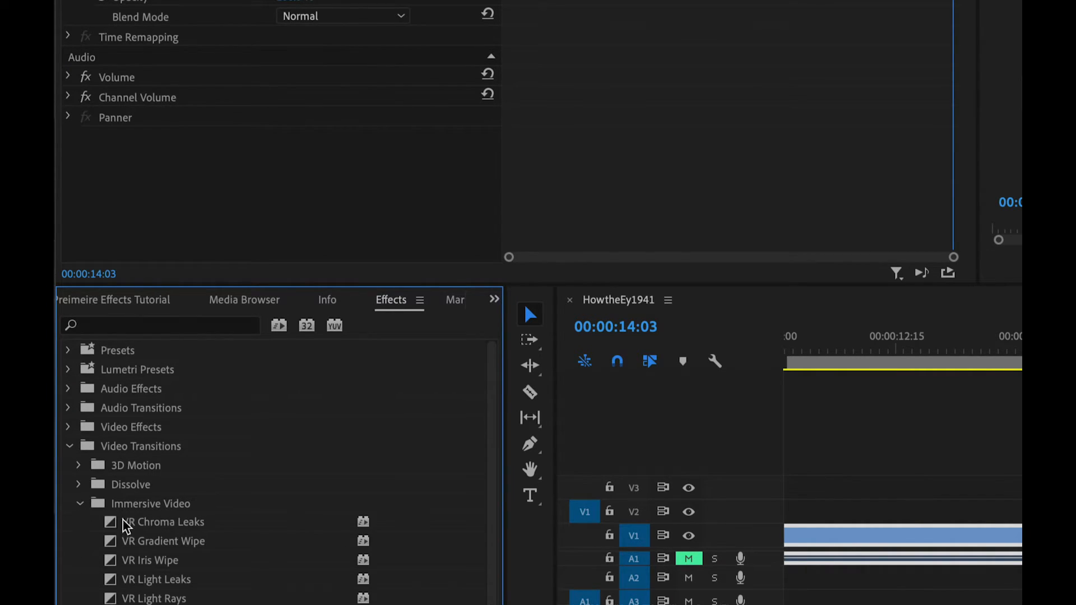
pyautogui.click(79, 502)
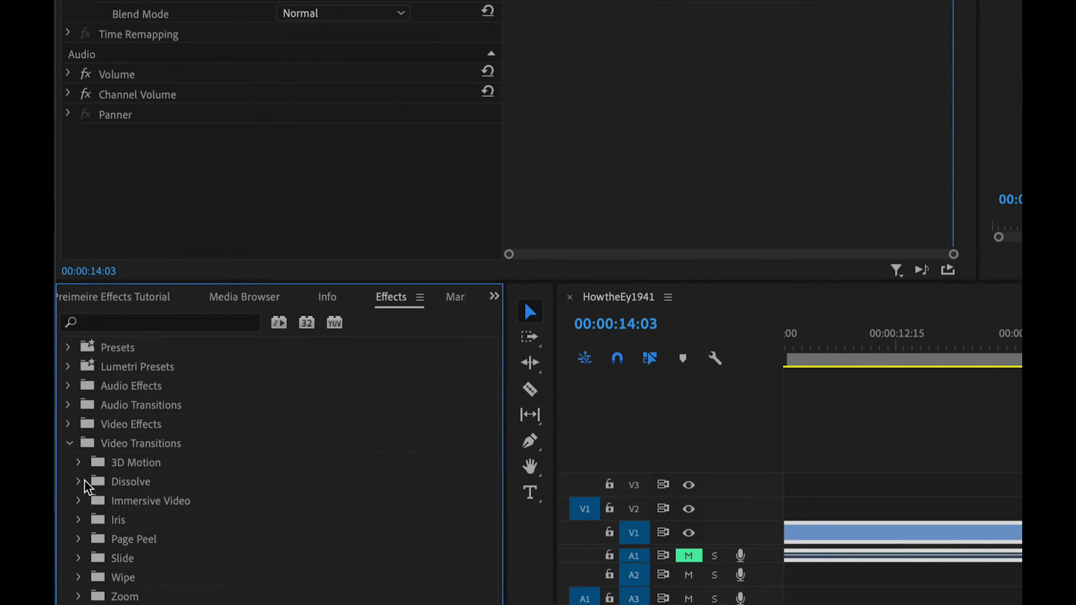
pyautogui.click(79, 482)
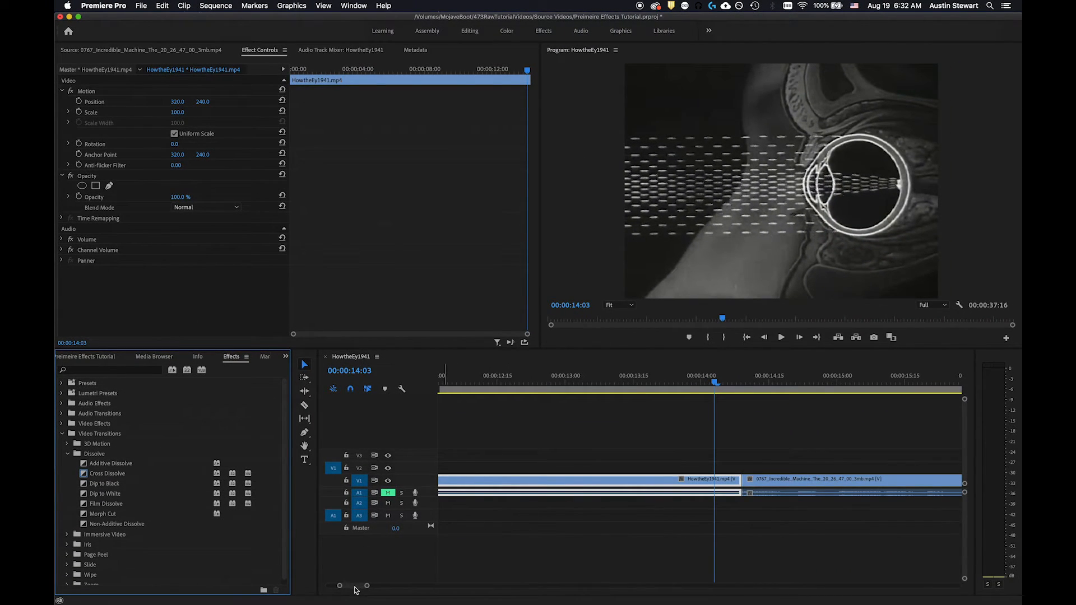
# Step: Apply a Dip to Black transition to the start of the first clip and play the sequence's opening
pyautogui.moveTo(367, 587); pyautogui.dragTo(514, 585)
pyautogui.moveTo(531, 382); pyautogui.dragTo(426, 387)
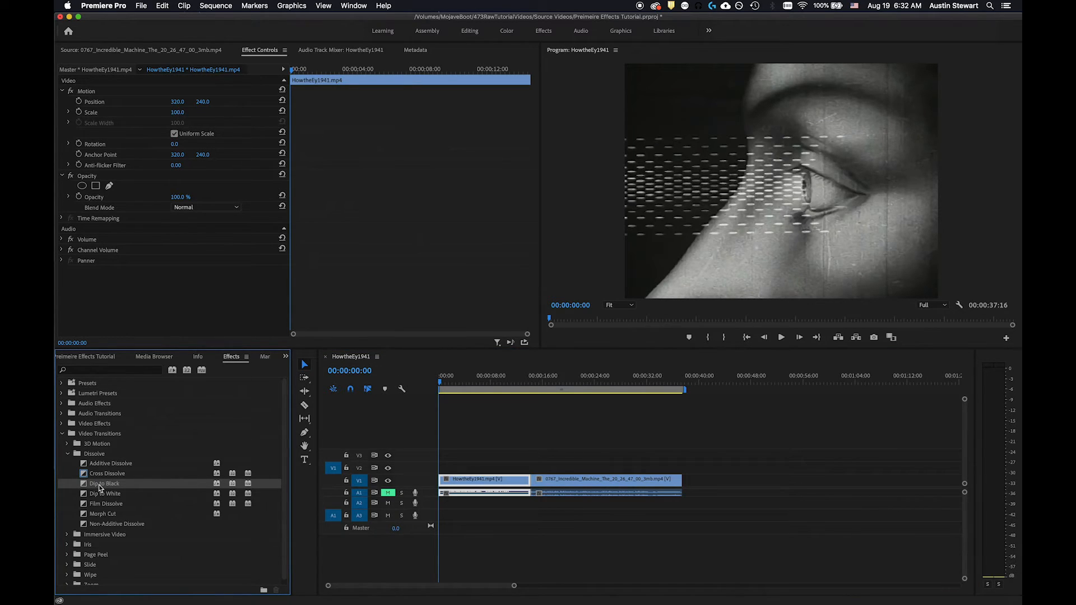
pyautogui.moveTo(99, 485); pyautogui.dragTo(442, 488)
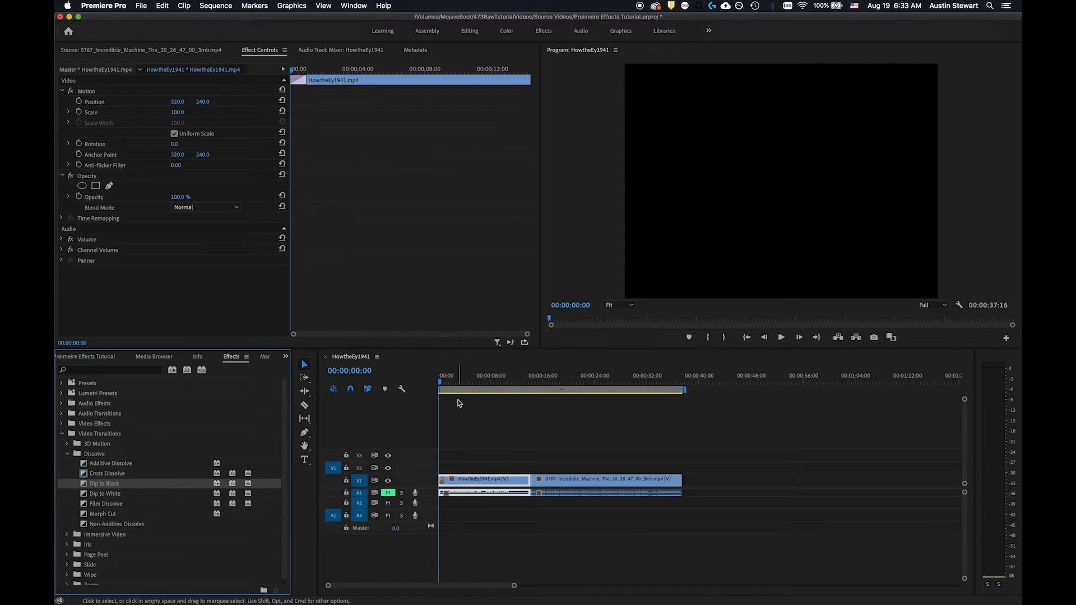
pyautogui.press('space')
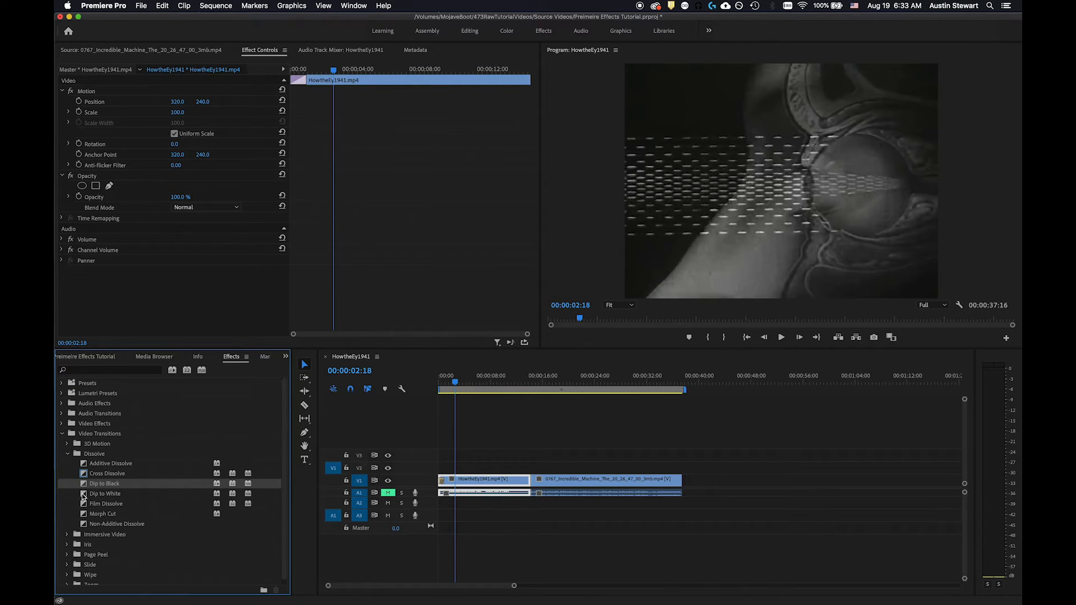
# Step: Apply a Dip to White transition to the end of the second clip and play back the sequence's end and beginning
pyautogui.moveTo(83, 495); pyautogui.dragTo(680, 485)
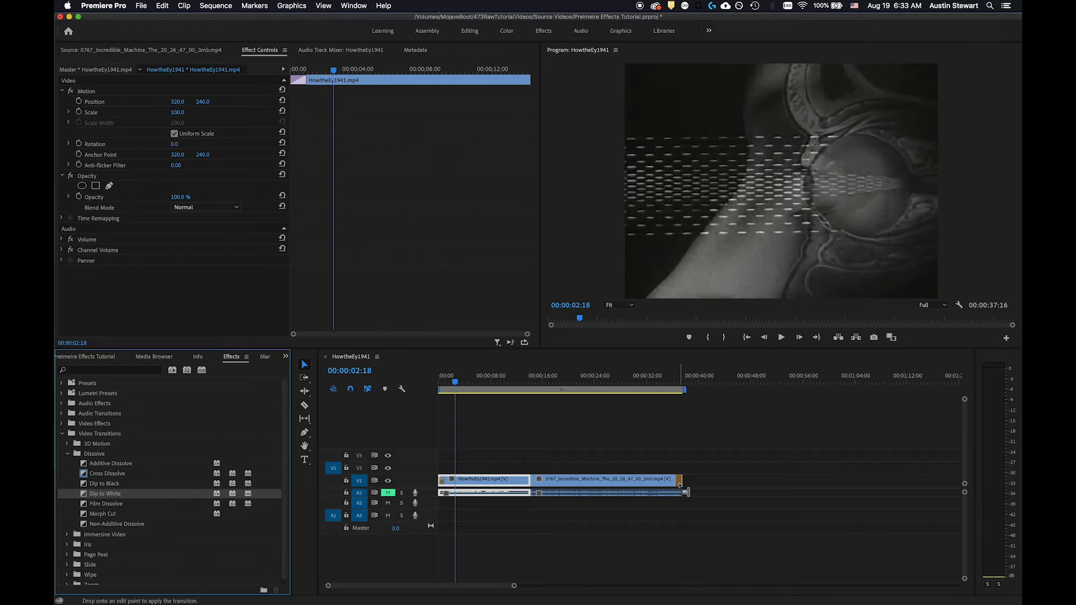
pyautogui.click(659, 392)
pyautogui.press('space')
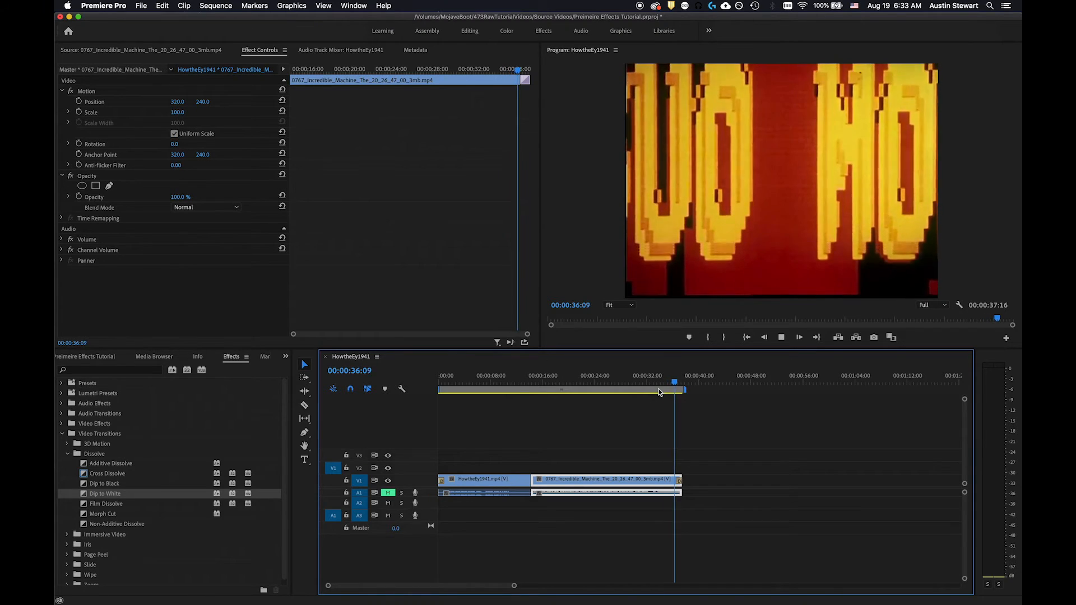
pyautogui.press('space')
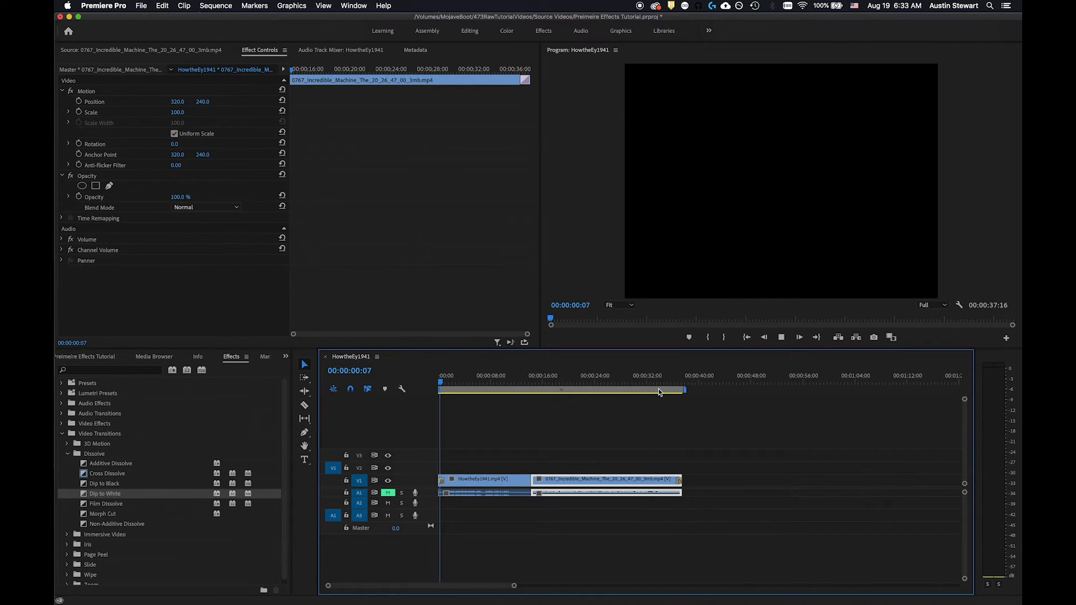
pyautogui.press('space')
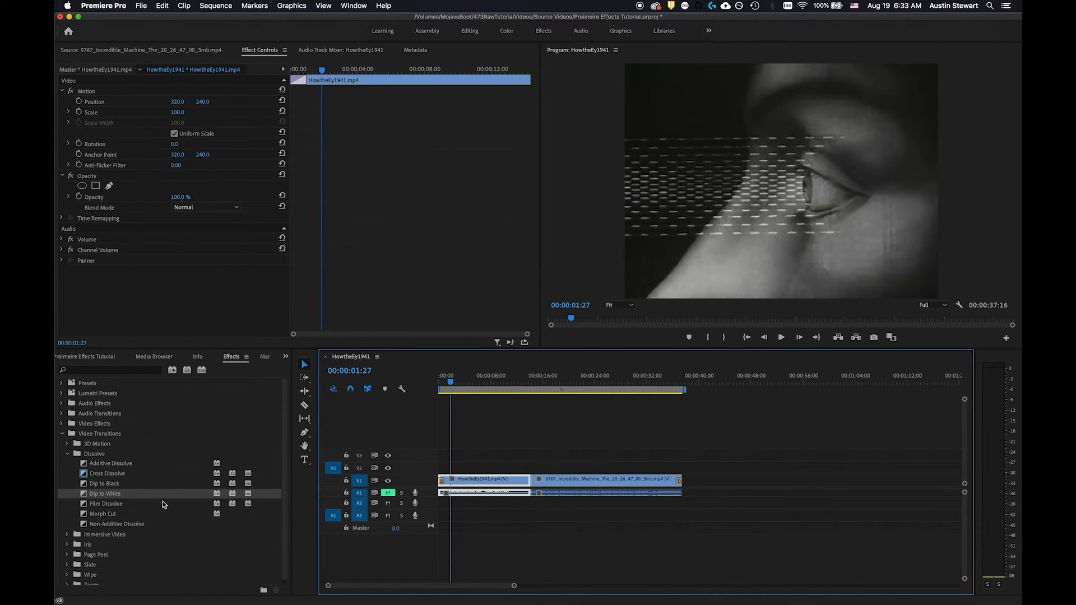
# Step: Collapse the Dissolve group and apply Page Peel from the Page Peel transitions to the cut between the two clips
pyautogui.click(68, 454)
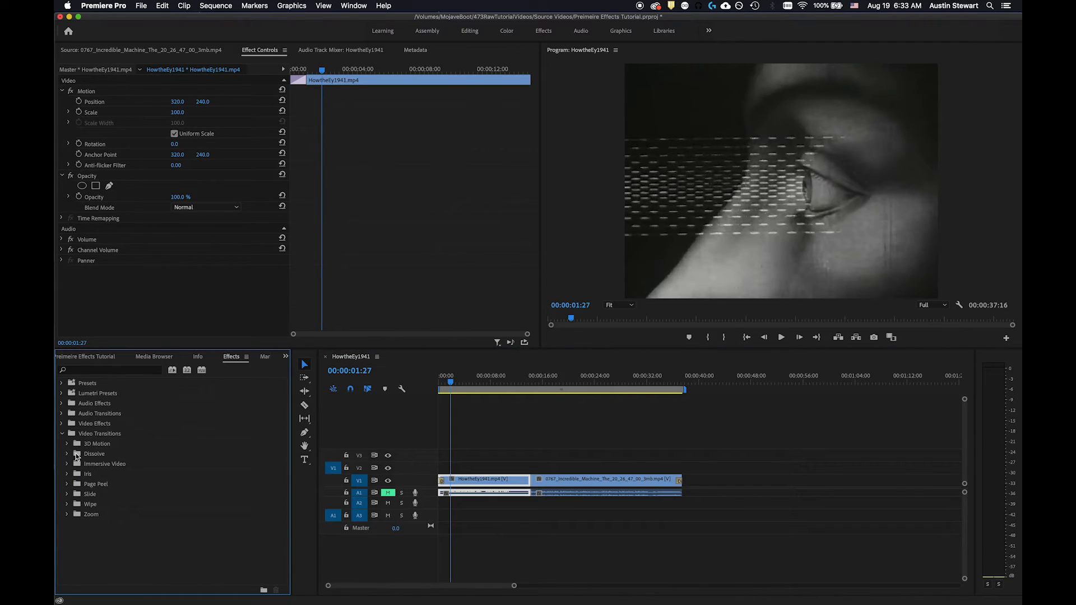
pyautogui.click(68, 485)
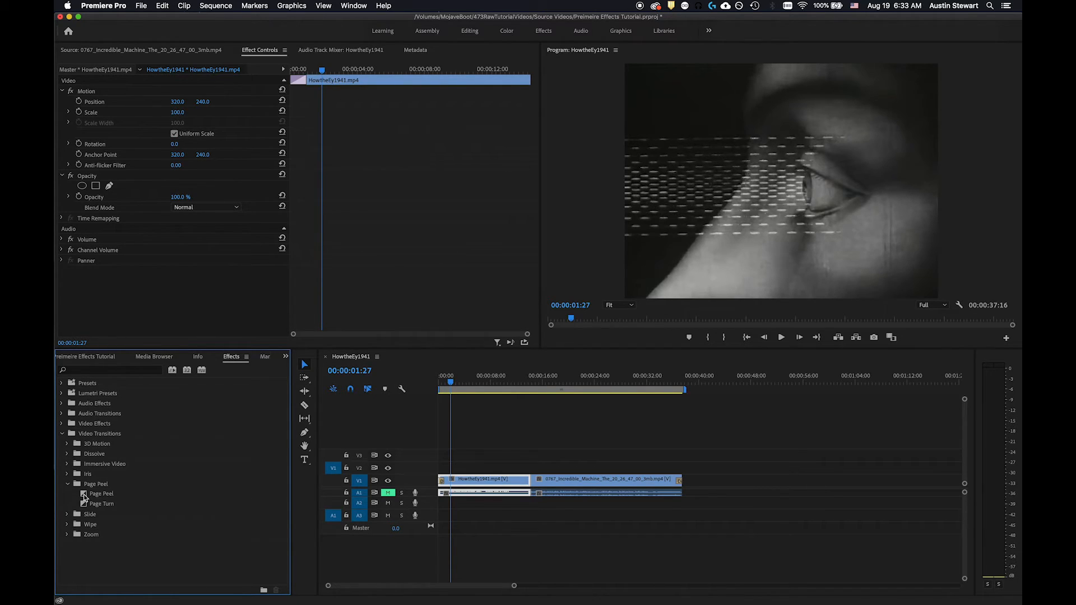
pyautogui.click(84, 496)
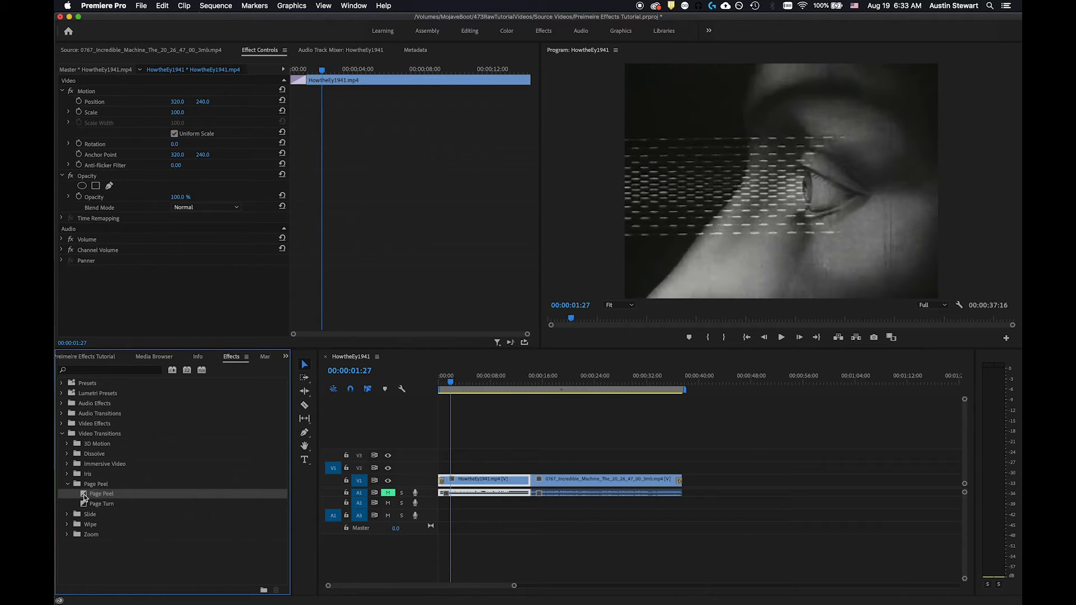
pyautogui.moveTo(84, 496); pyautogui.dragTo(531, 483)
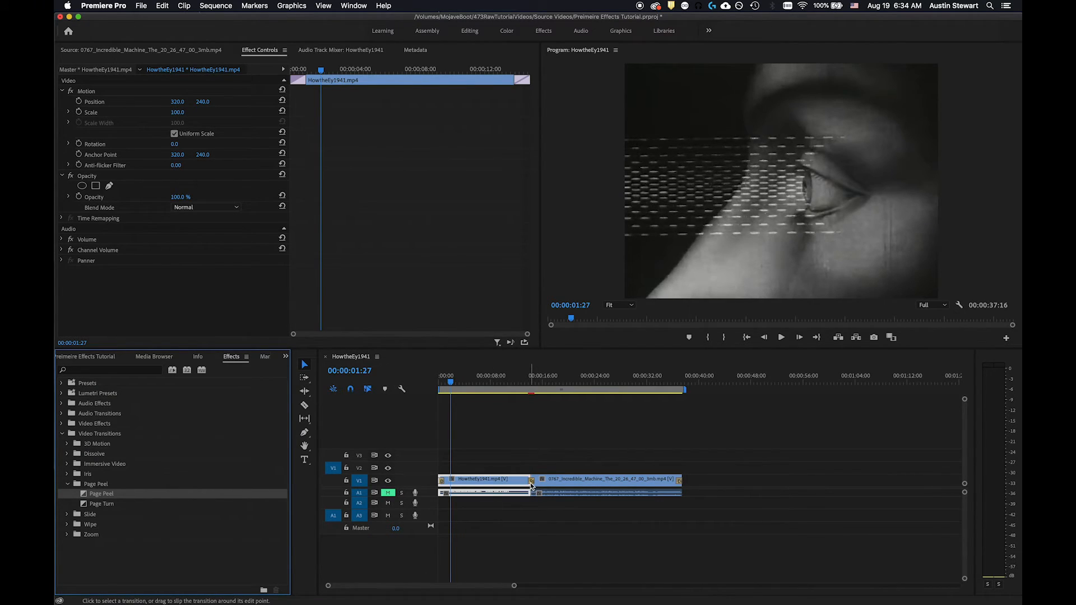
# Step: Play across the Page Peel transition twice, starting shortly before the cut each time
pyautogui.click(521, 391)
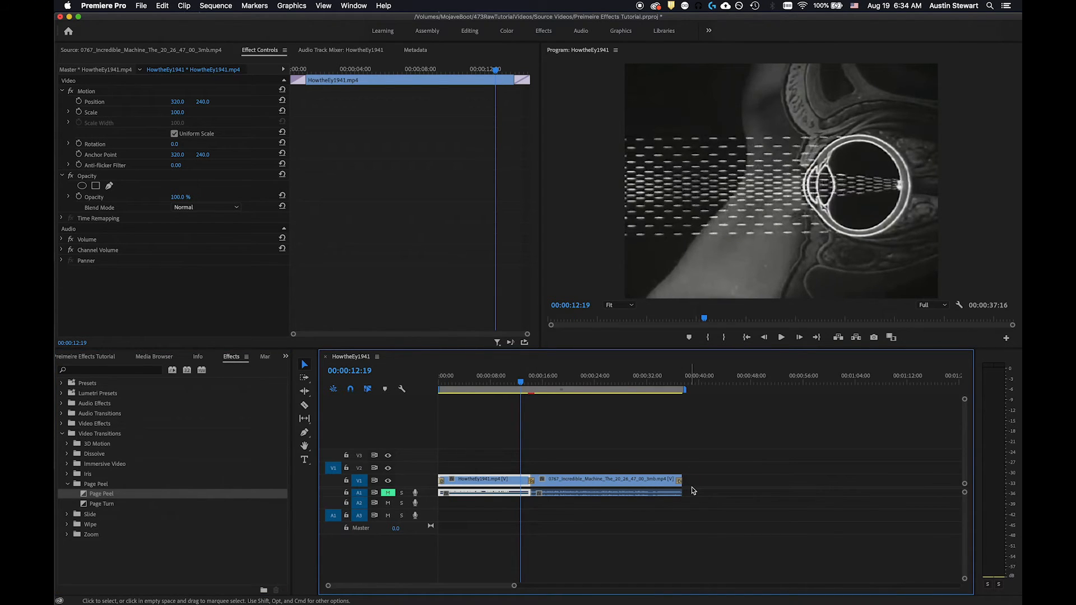
pyautogui.press('space')
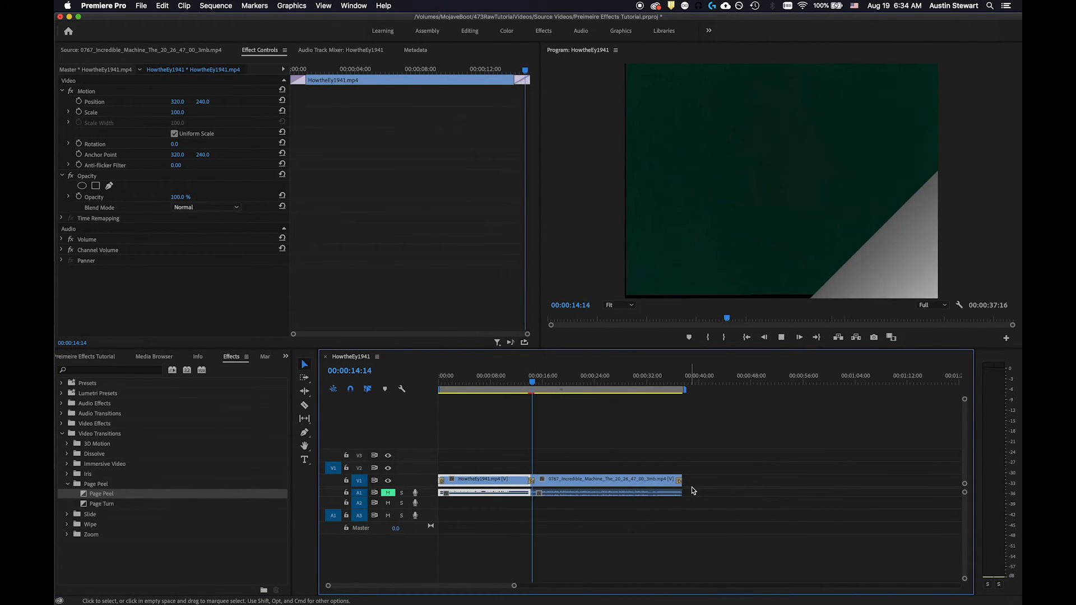
pyautogui.press('space')
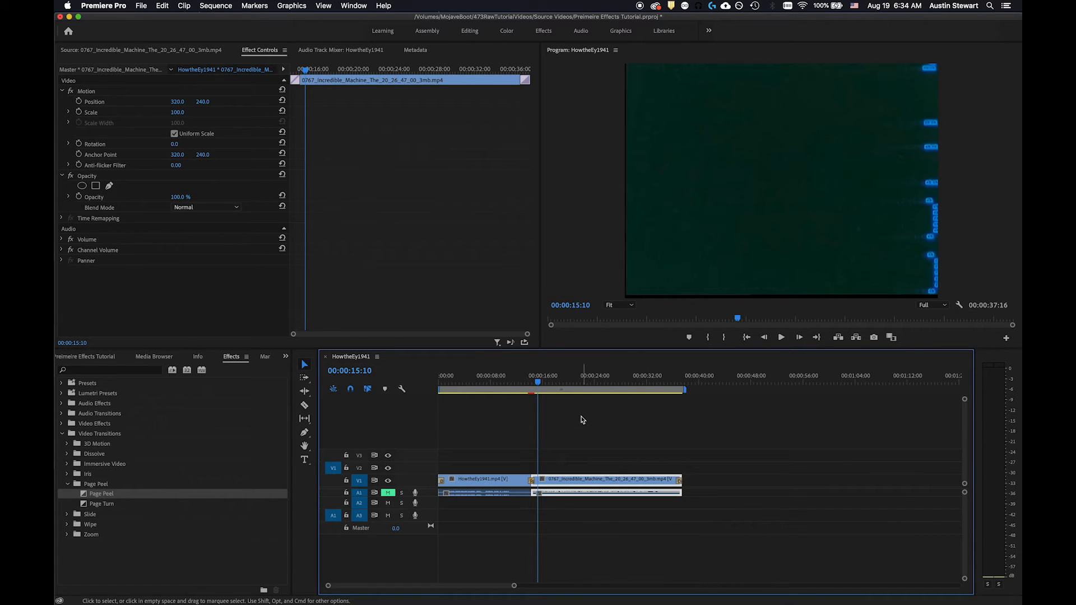
pyautogui.moveTo(537, 382); pyautogui.dragTo(523, 382)
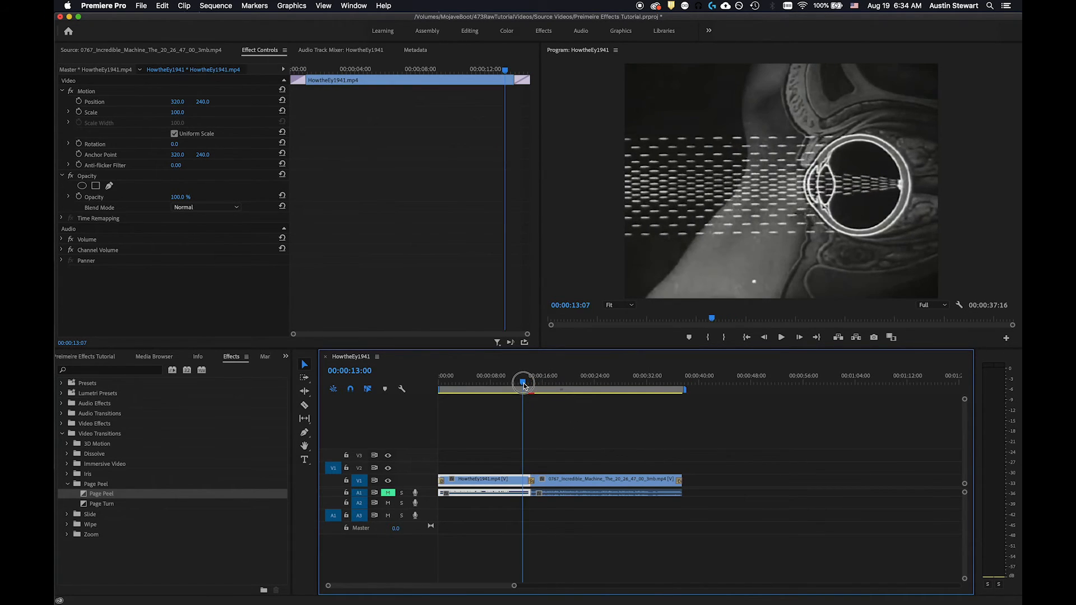
pyautogui.press('space')
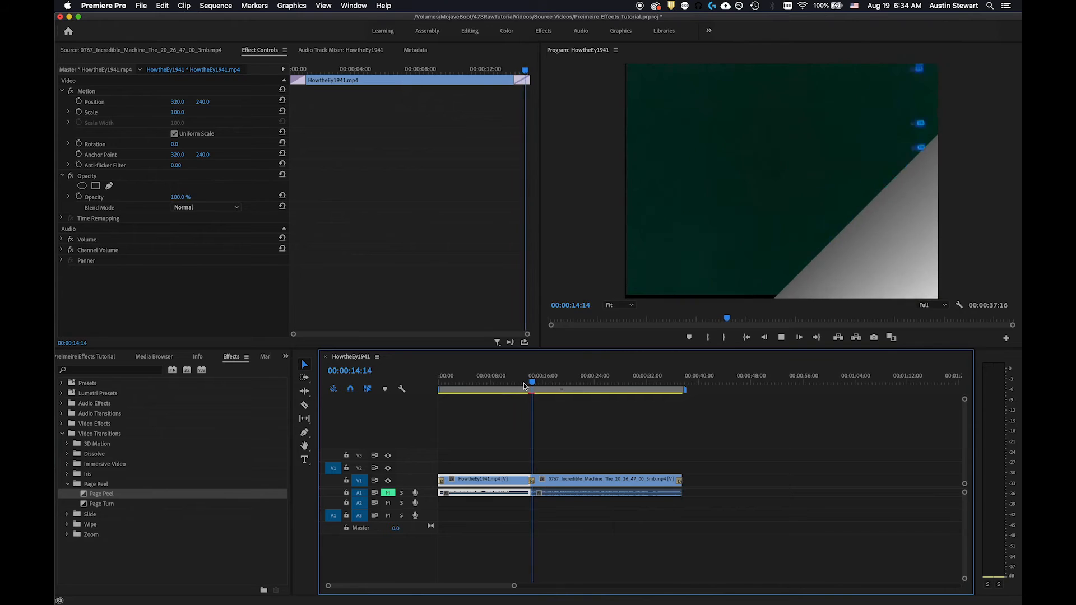
pyautogui.press('space')
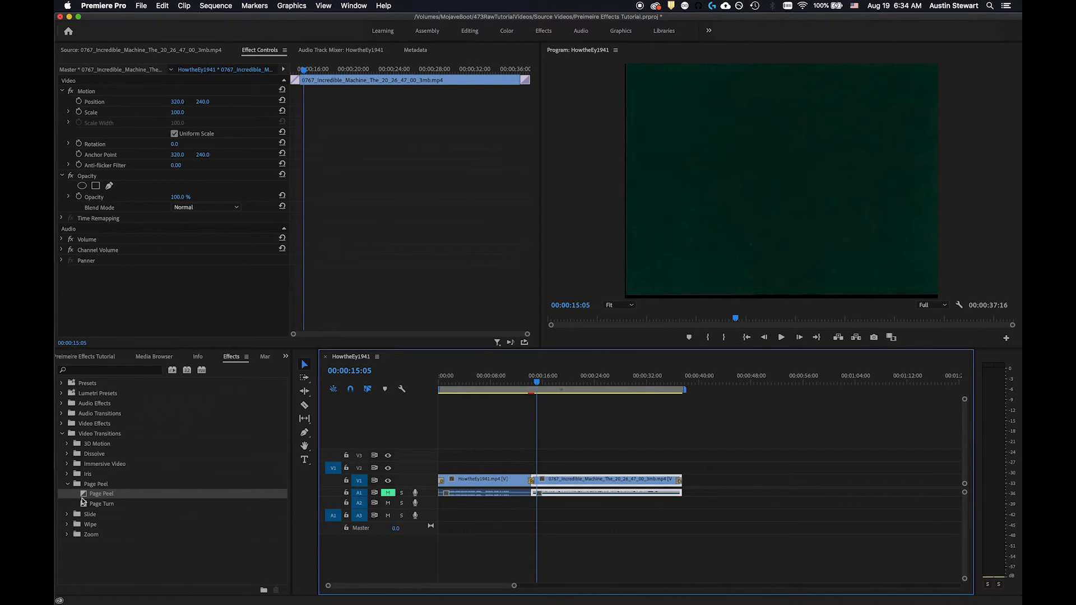
# Step: Replace the Page Peel at the cut with a Page Turn transition and play across it
pyautogui.click(532, 485)
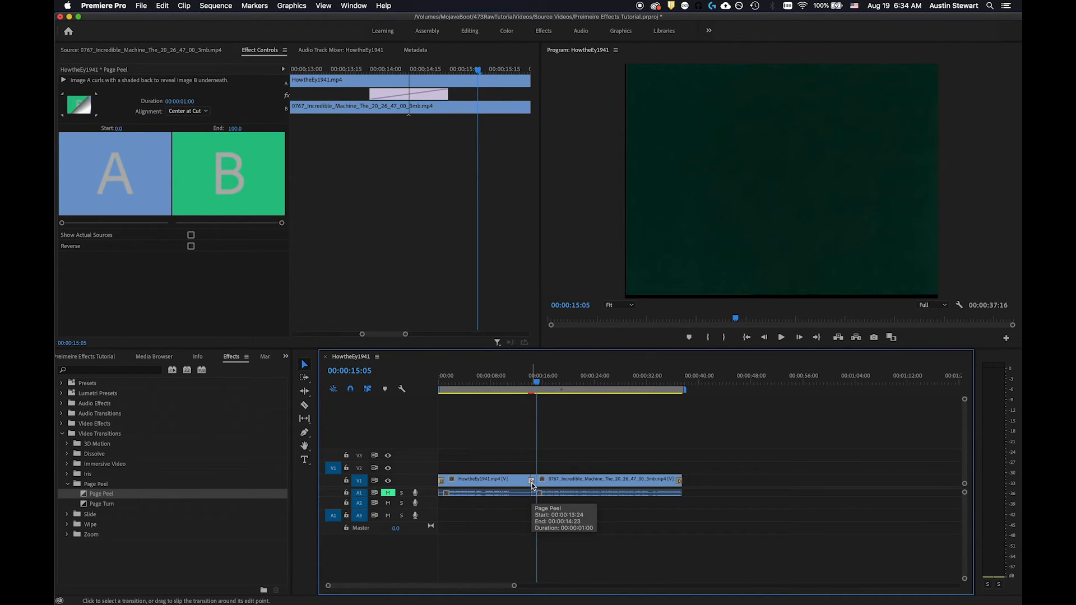
pyautogui.press('Delete')
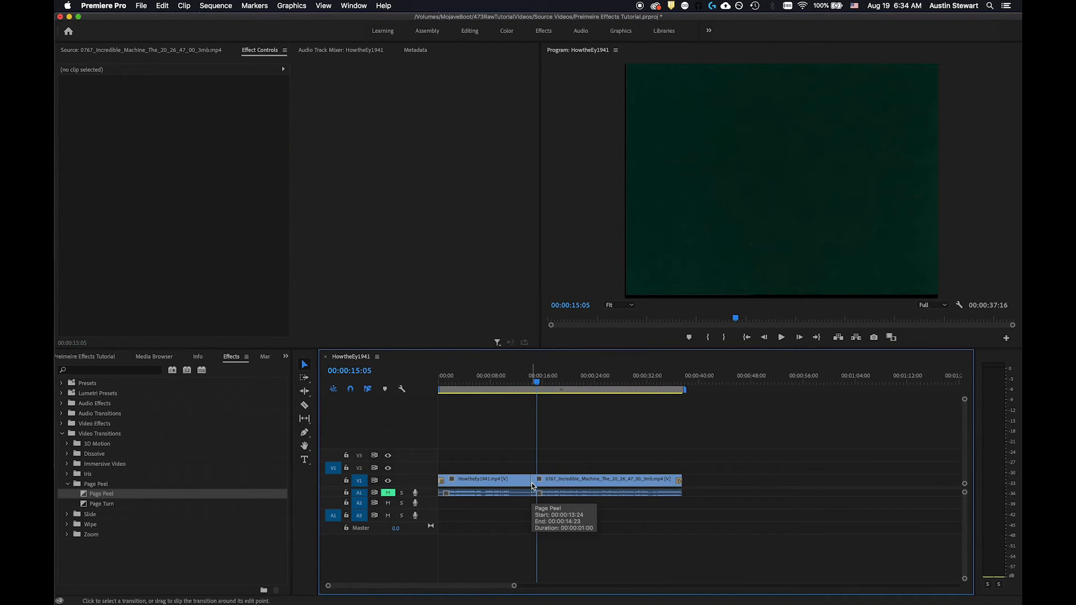
pyautogui.click(87, 506)
pyautogui.moveTo(86, 508); pyautogui.dragTo(535, 473)
pyautogui.moveTo(537, 381); pyautogui.dragTo(520, 386)
pyautogui.press('space')
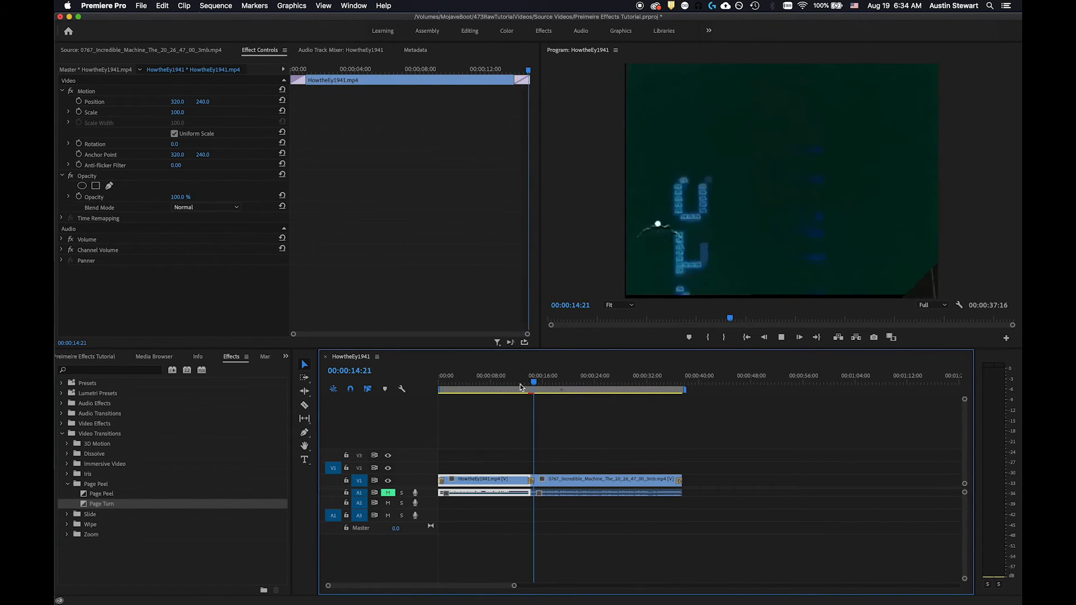
pyautogui.press('space')
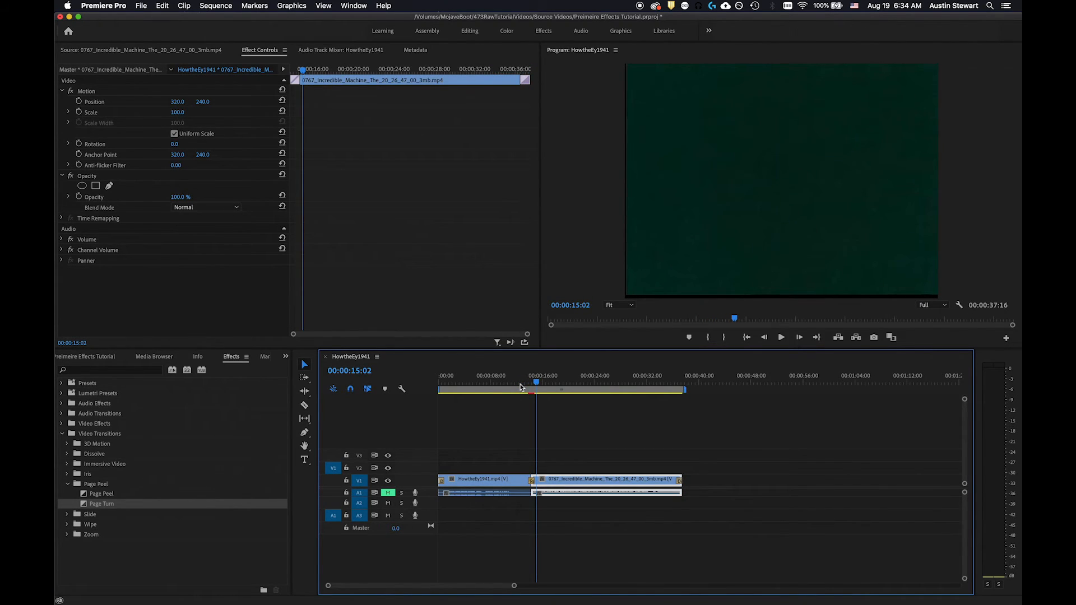
# Step: Show the Page Turn transition's settings and turn Show Actual Sources on and back off
pyautogui.moveTo(514, 589); pyautogui.dragTo(419, 586)
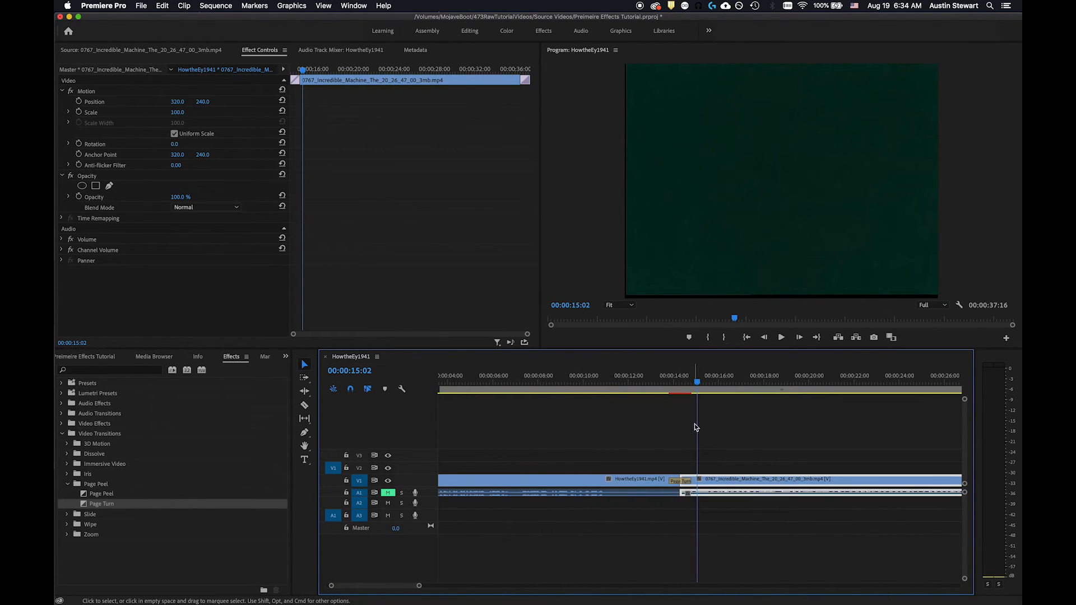
pyautogui.click(679, 482)
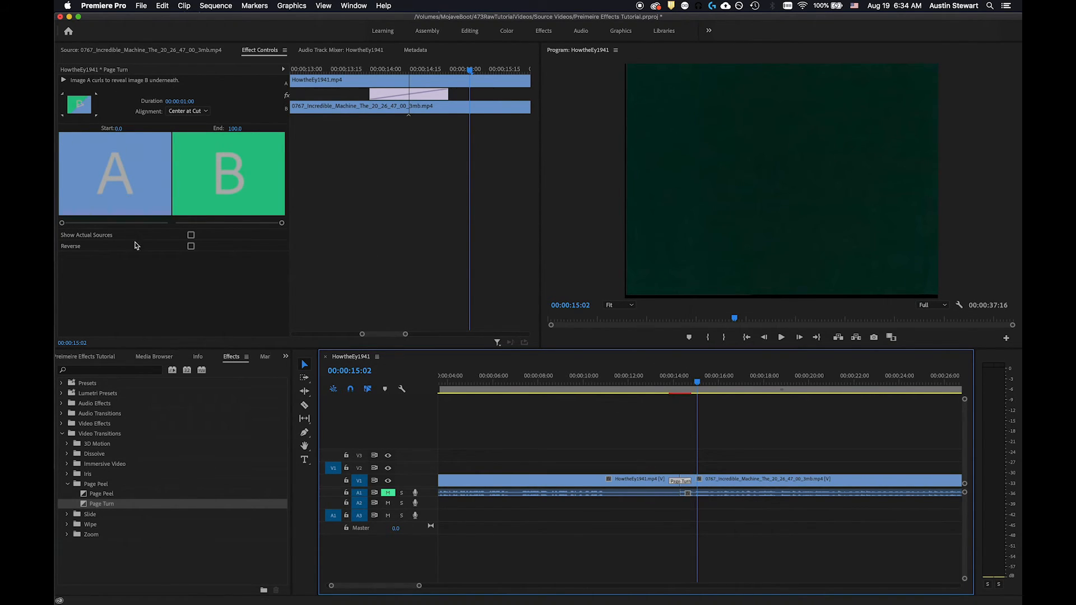
pyautogui.click(191, 235)
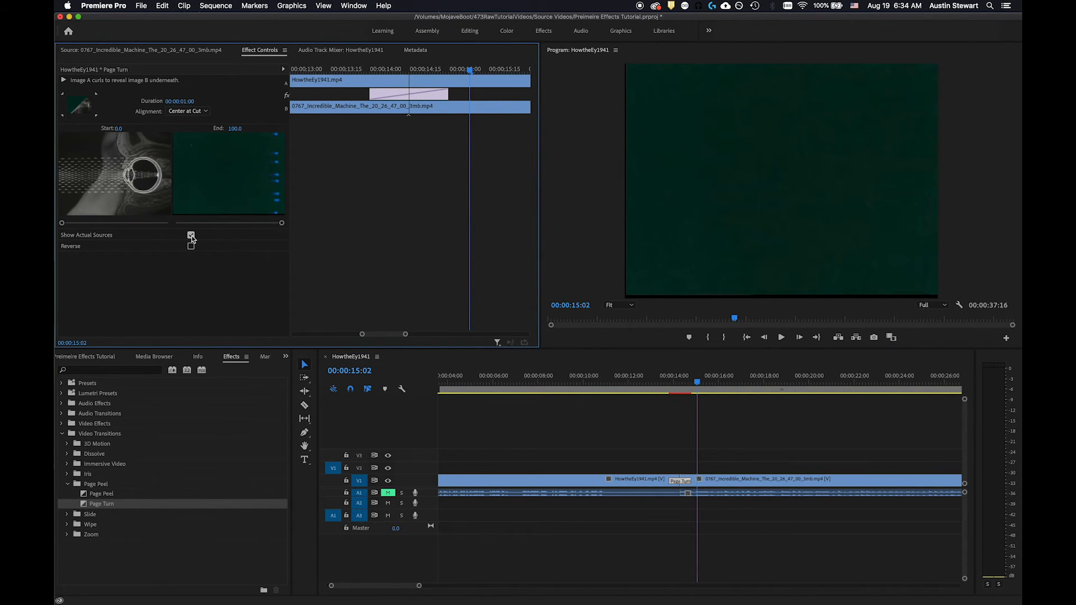
pyautogui.click(191, 236)
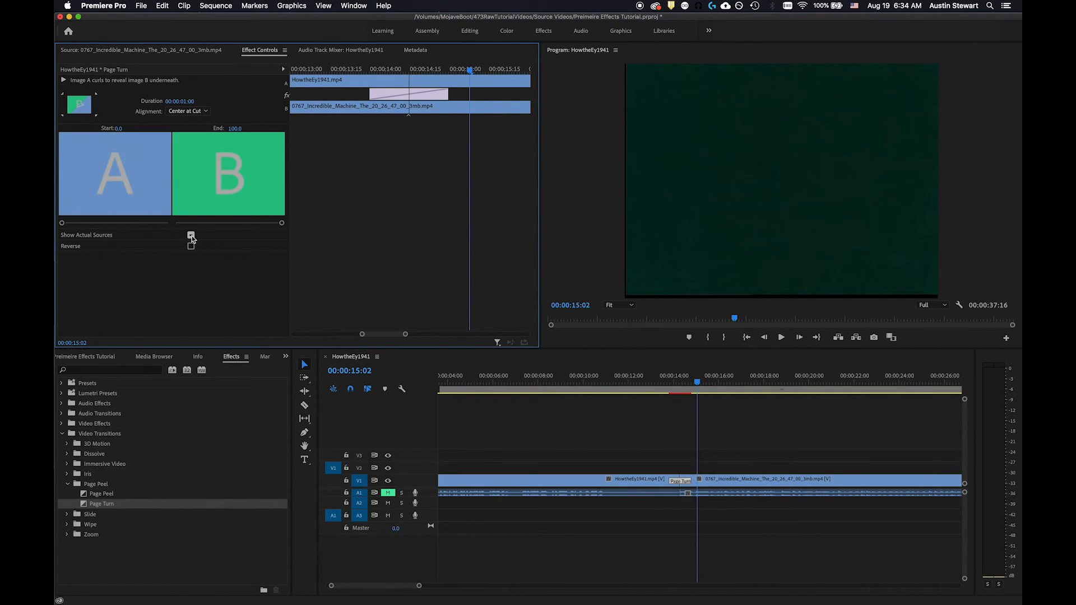
# Step: Set the Page Turn transition's duration to 00:00:04:00
pyautogui.click(185, 102)
pyautogui.click(189, 103)
pyautogui.press('BackSpace')
pyautogui.write('4')
pyautogui.press('Return')
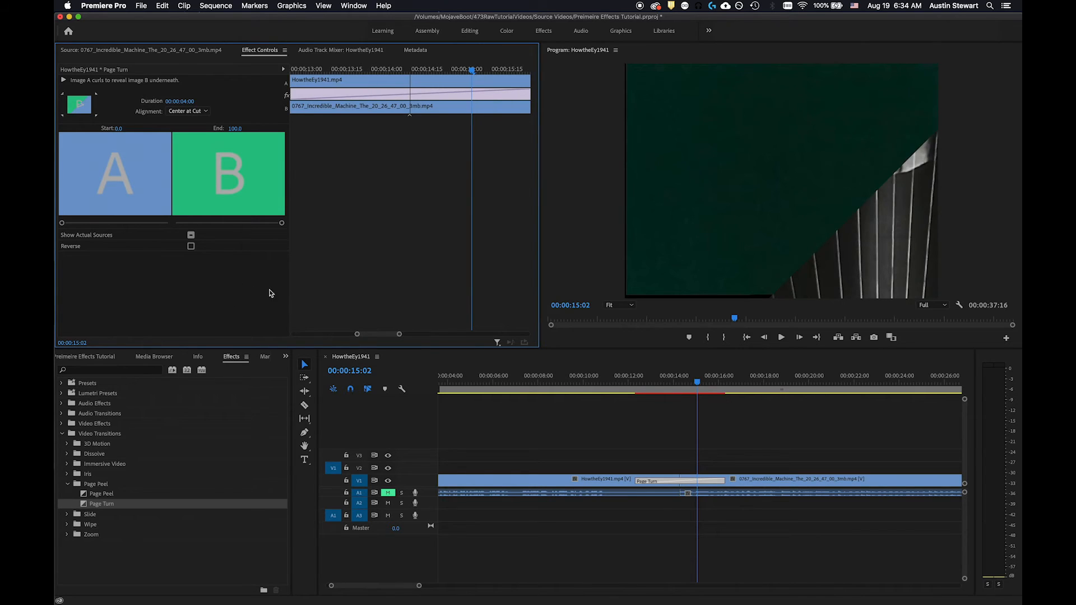
# Step: Play across the lengthened Page Turn transition and return the playhead to 00:00:11:19, just before it starts
pyautogui.moveTo(695, 380); pyautogui.dragTo(621, 381)
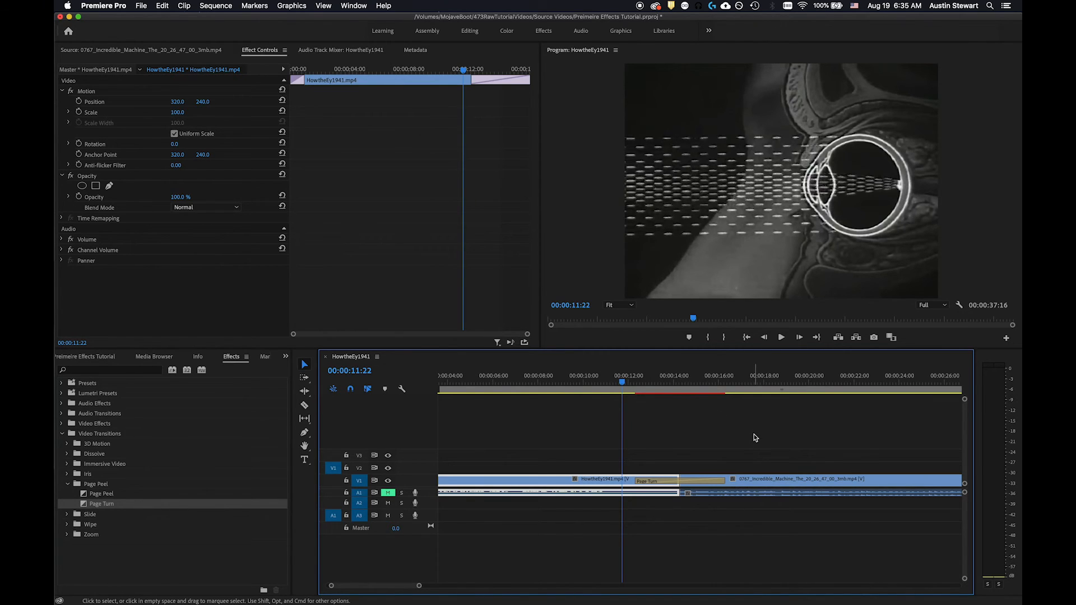
pyautogui.press('space')
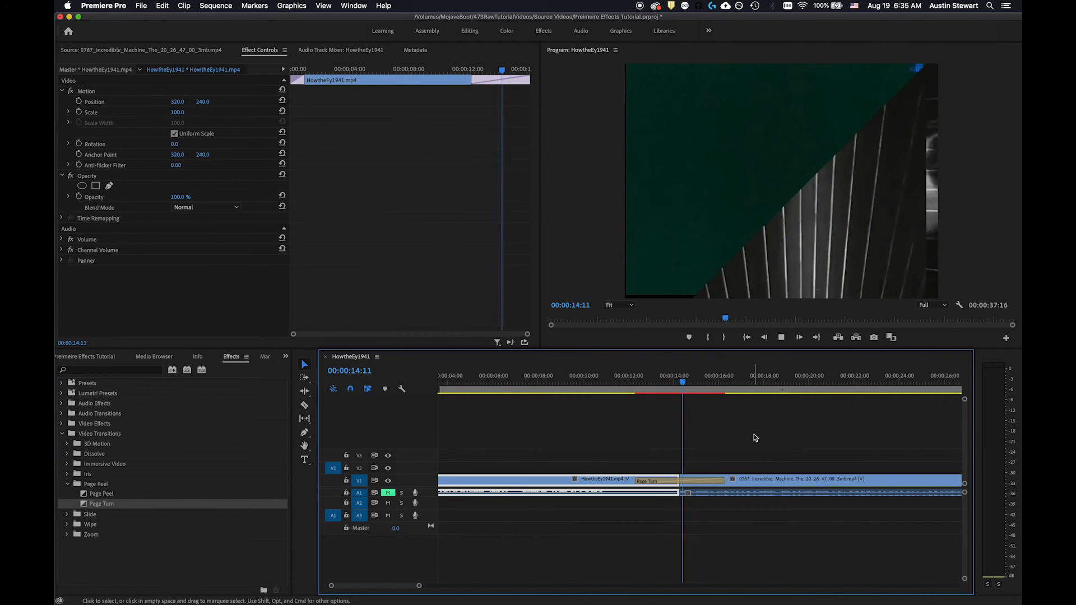
pyautogui.press('space')
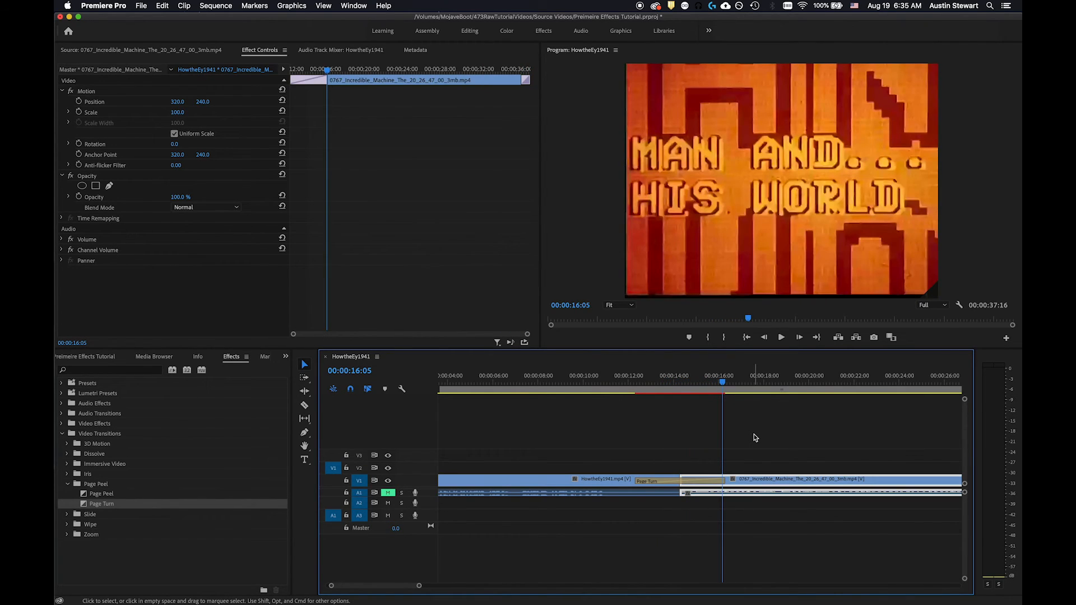
pyautogui.moveTo(722, 382); pyautogui.dragTo(621, 359)
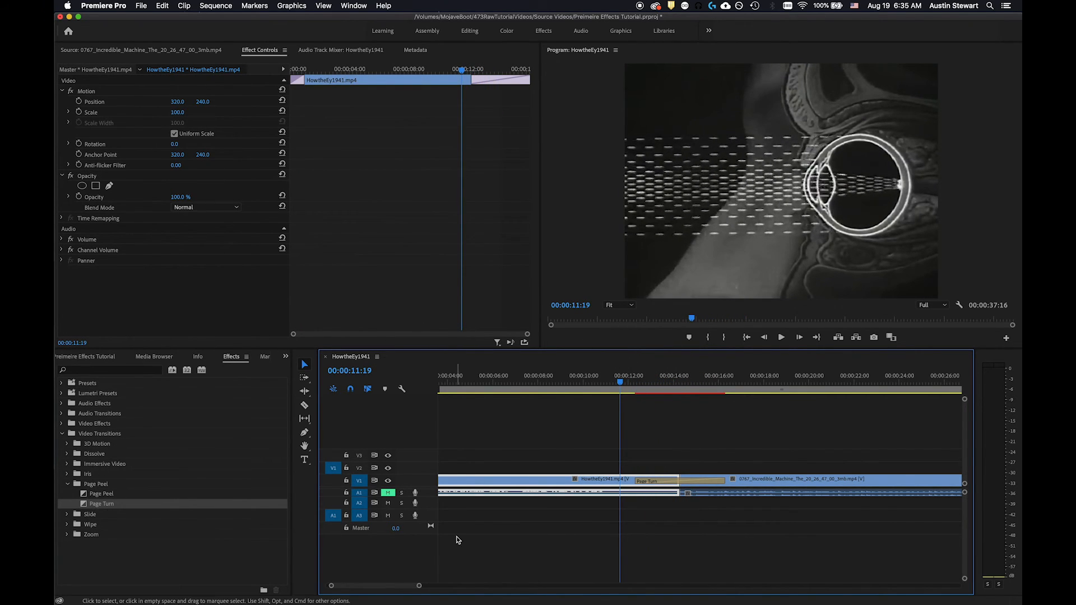
# Step: Replace the Page Turn at the cut with a Wipe transition and preview it, leaving the playhead at 00:00:13:18
pyautogui.click(699, 487)
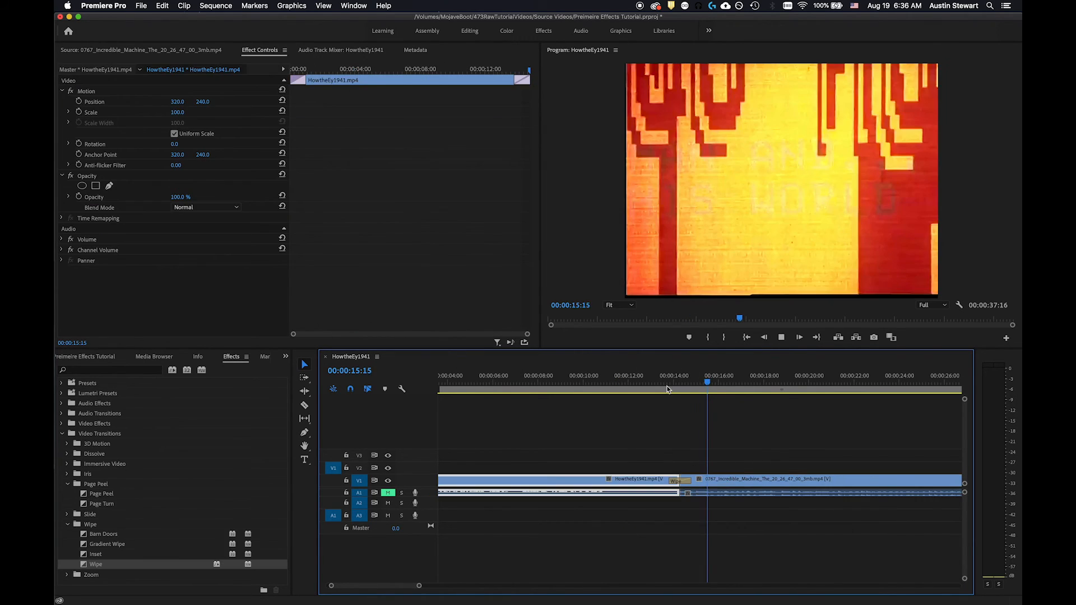
pyautogui.press('space')
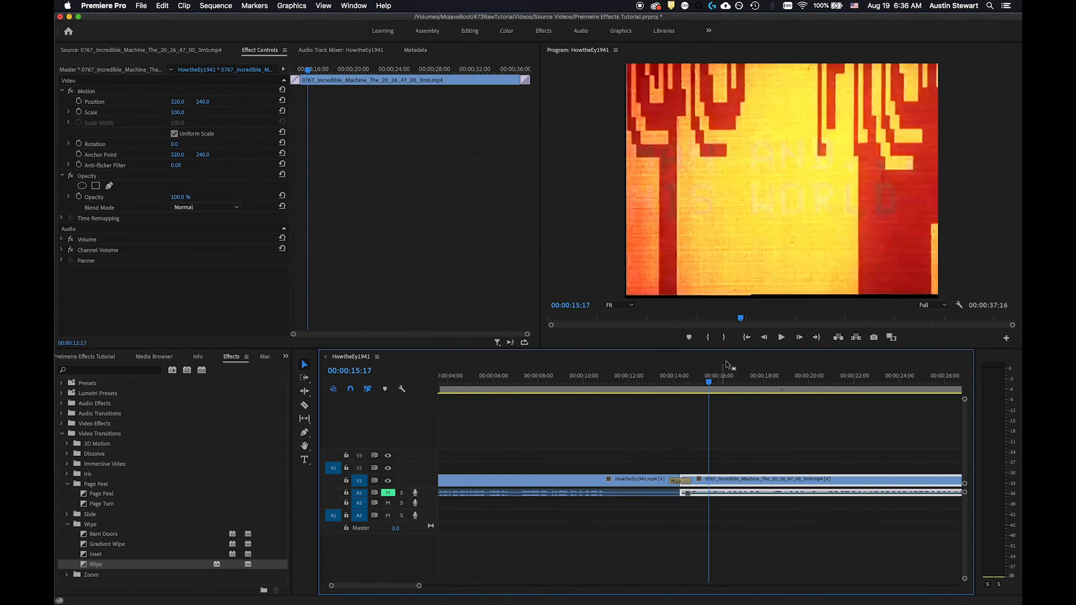
pyautogui.moveTo(709, 381); pyautogui.dragTo(664, 381)
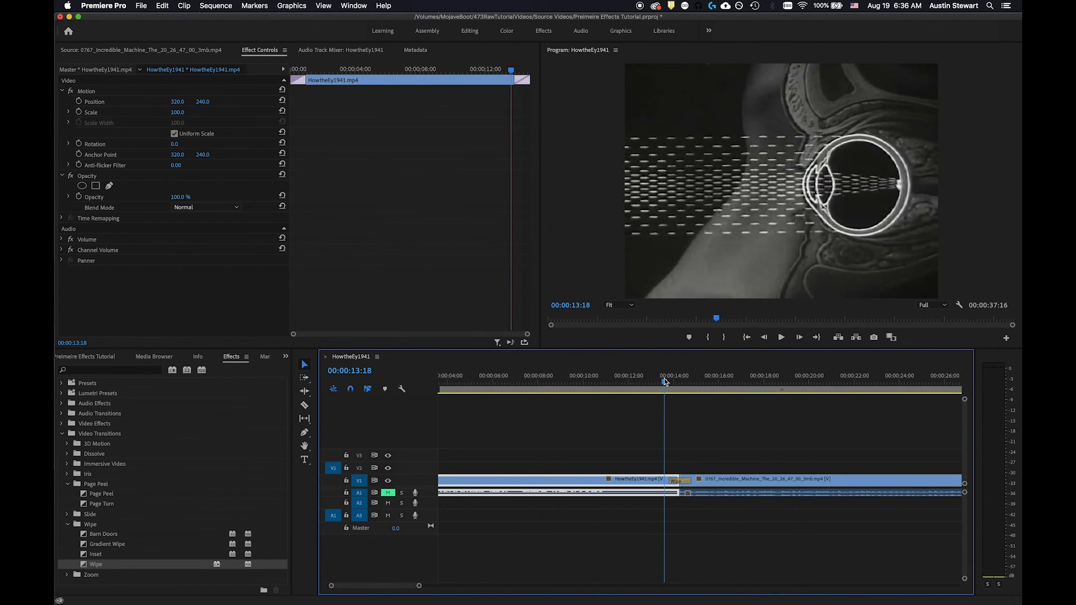
# Step: Replace the Wipe at the cut between the two clips with an Iris Round transition
pyautogui.click(67, 474)
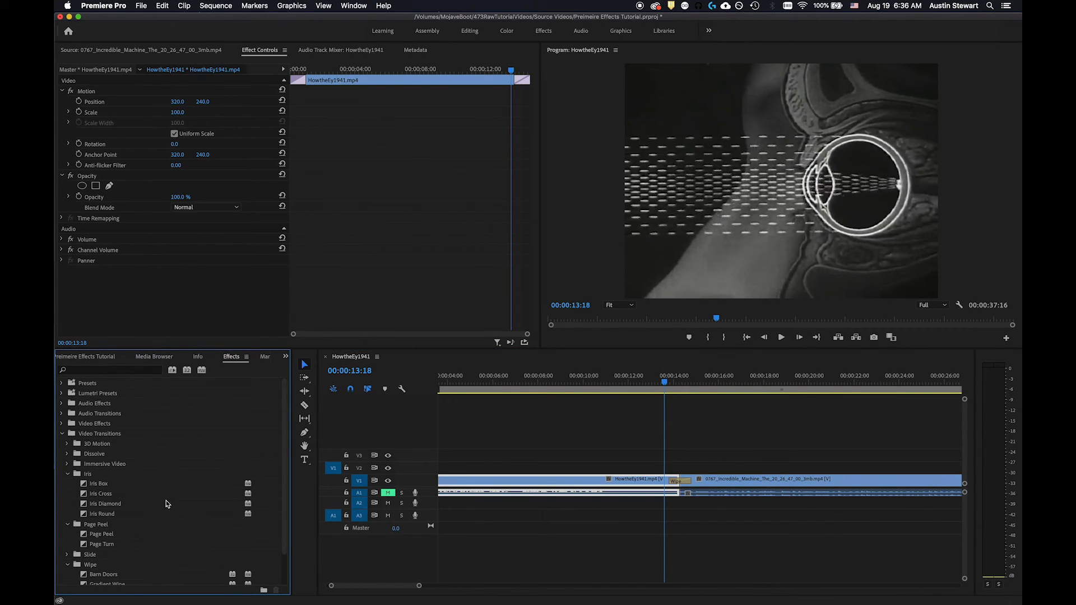
pyautogui.click(101, 515)
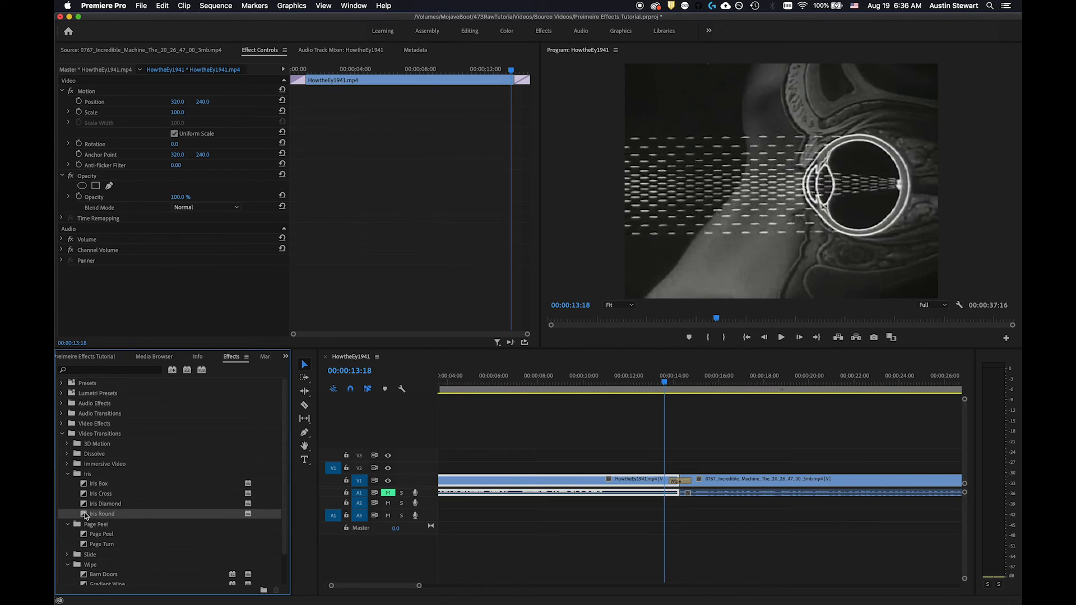
pyautogui.moveTo(85, 516); pyautogui.dragTo(681, 473)
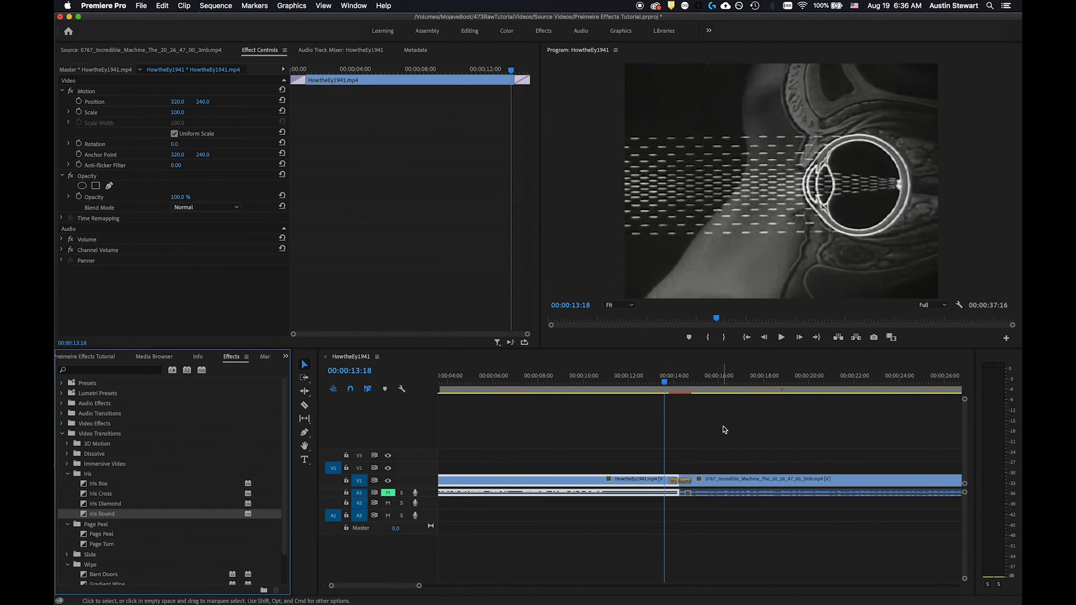
# Step: Preview the Iris Round transition by playing and scrubbing across the cut, leaving the playhead at 00:00:13:10
pyautogui.press('space')
pyautogui.press('space')
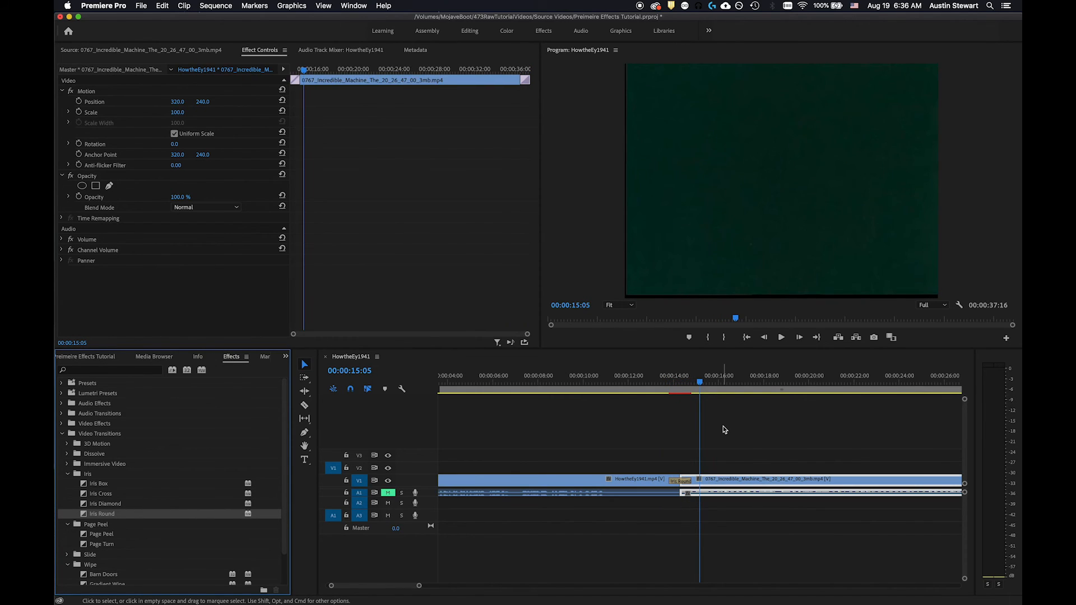
pyautogui.moveTo(681, 383)
pyautogui.mouseDown()
pyautogui.moveTo(659, 383)
pyautogui.moveTo(675, 385)
pyautogui.mouseUp()
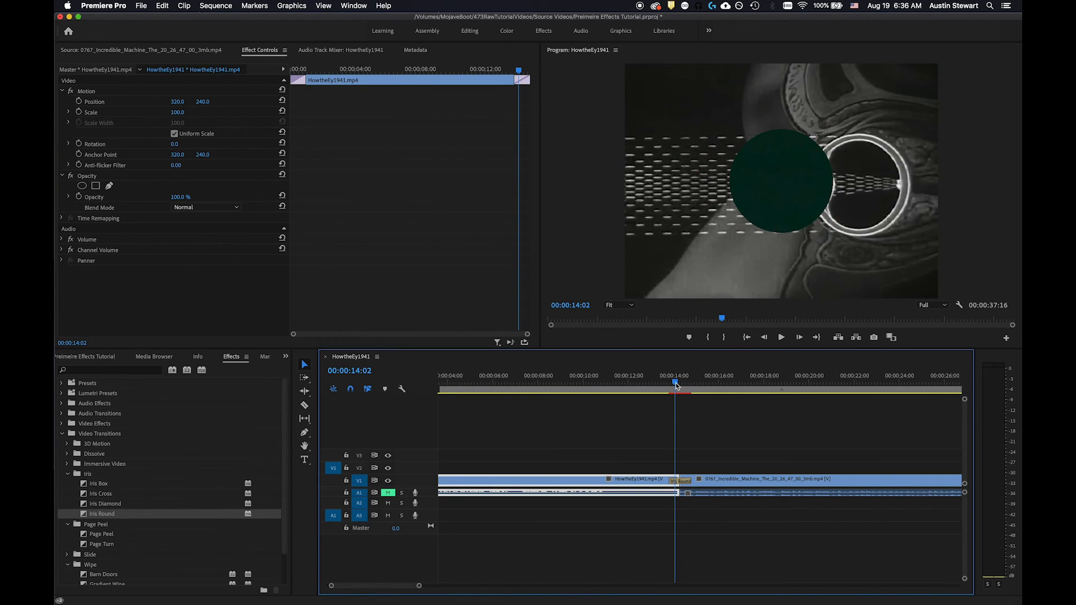
pyautogui.moveTo(676, 386); pyautogui.dragTo(652, 386)
pyautogui.press('space')
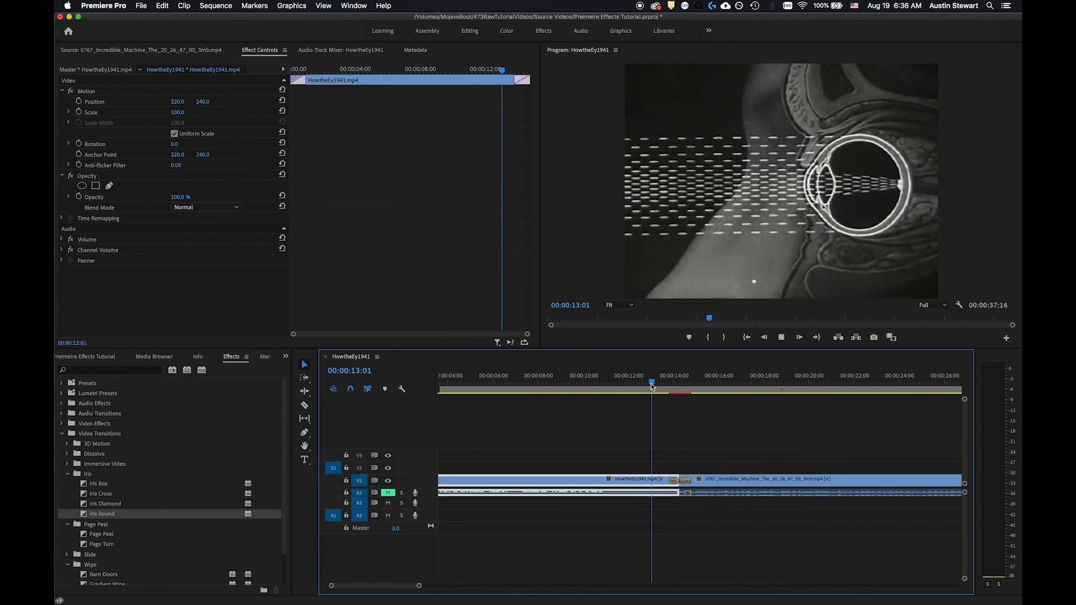
pyautogui.press('space')
pyautogui.moveTo(705, 383); pyautogui.dragTo(658, 380)
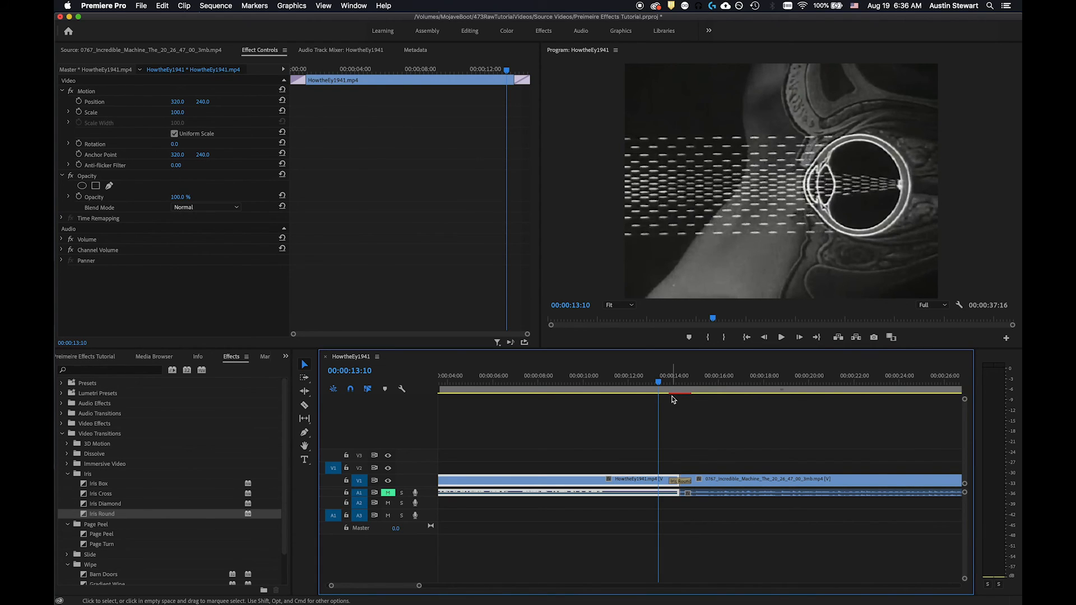
# Step: Render the effects in the work area and play across the cut, leaving the playhead at 00:00:12:17 and the Video Transitions folder collapsed
pyautogui.click(222, 7)
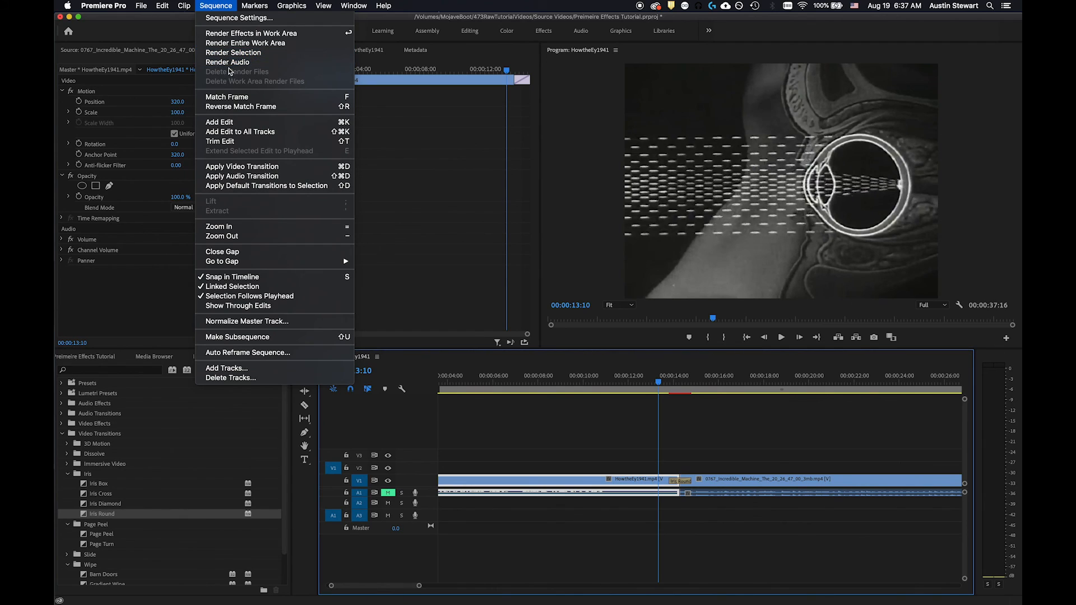
pyautogui.click(243, 35)
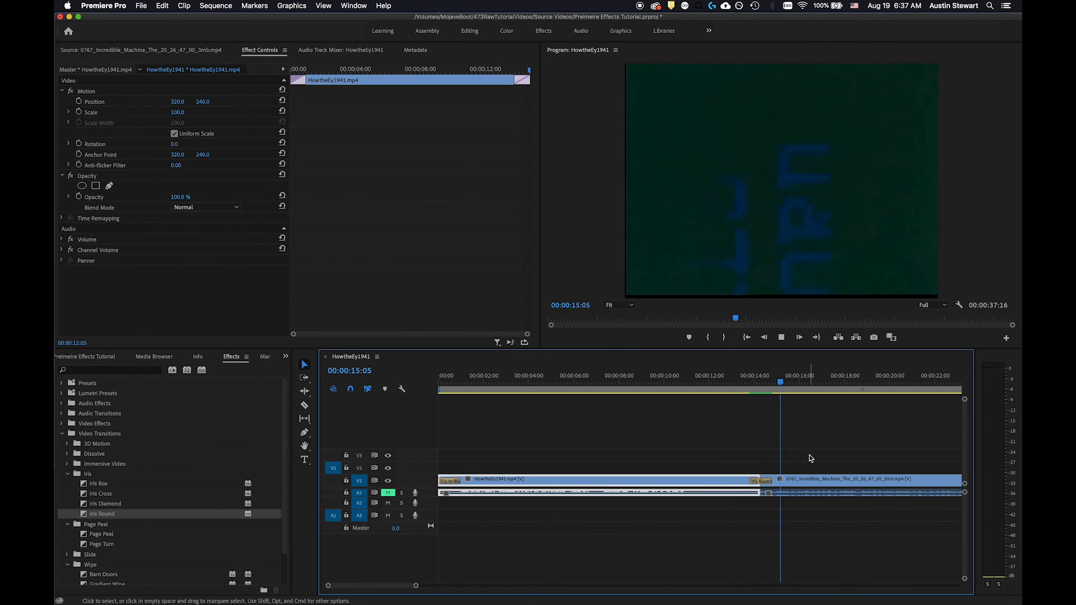
pyautogui.press('space')
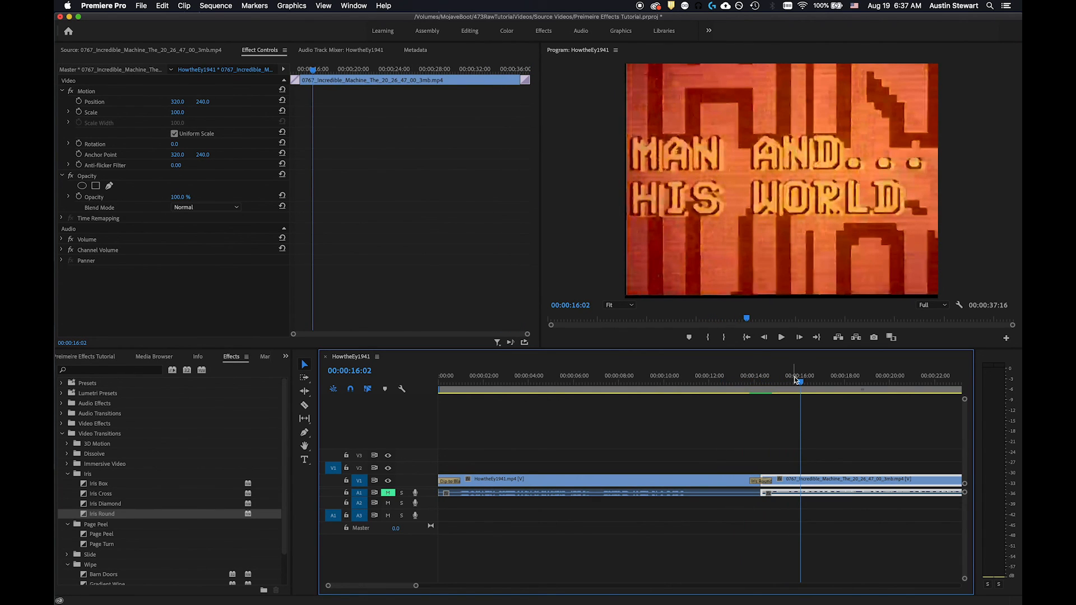
pyautogui.moveTo(799, 380); pyautogui.dragTo(722, 378)
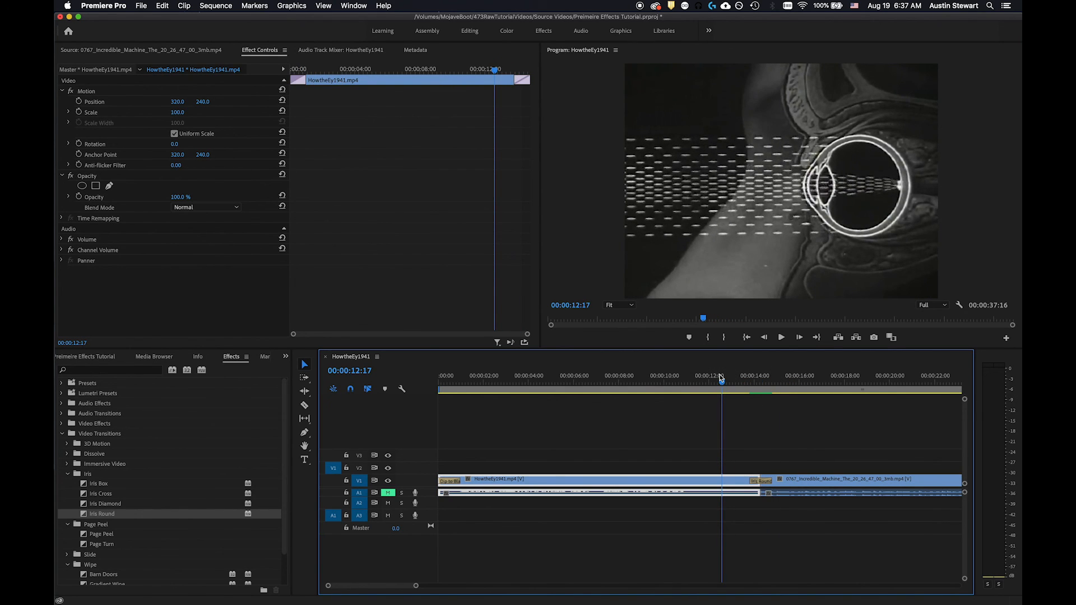
pyautogui.doubleClick(161, 433)
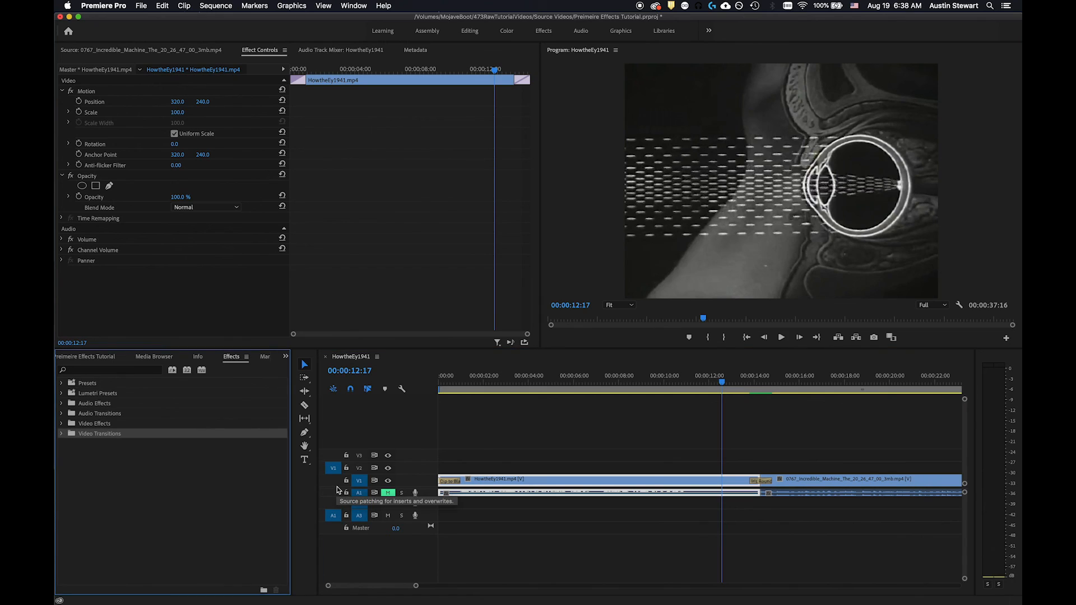